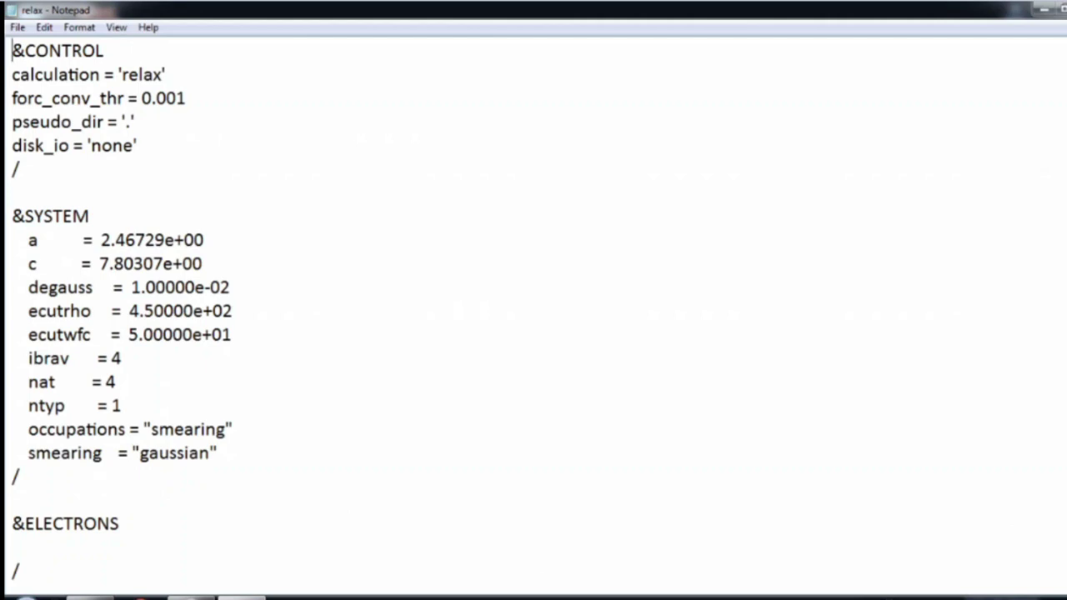
# Step: Review the &IONS bfgs block and the UPF pseudopotential file name in the relax input
pyautogui.scroll(-4, 534, 317)
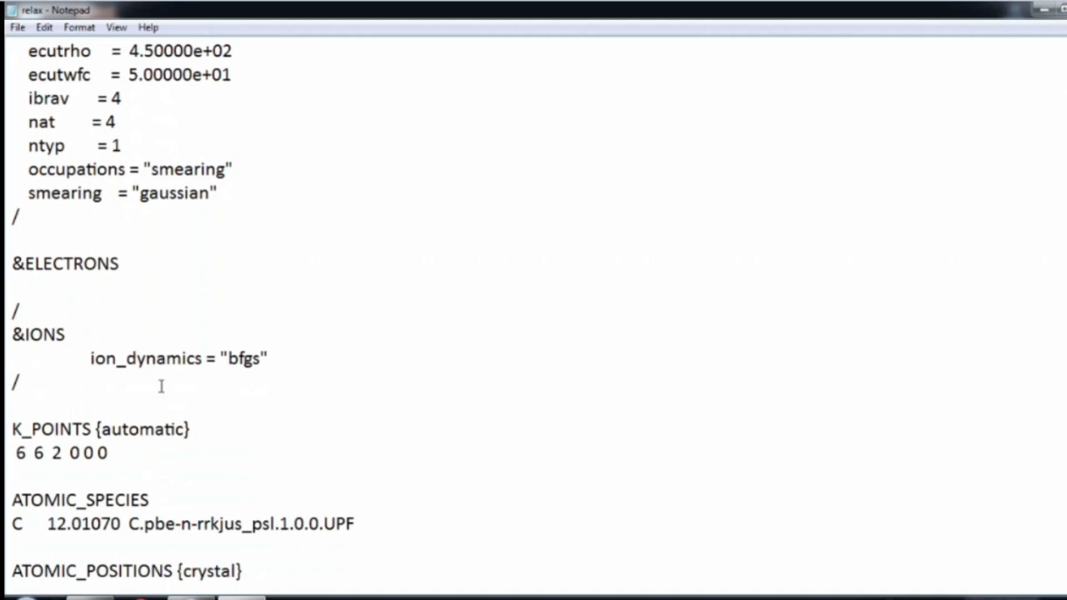
pyautogui.moveTo(12, 334); pyautogui.dragTo(64, 377)
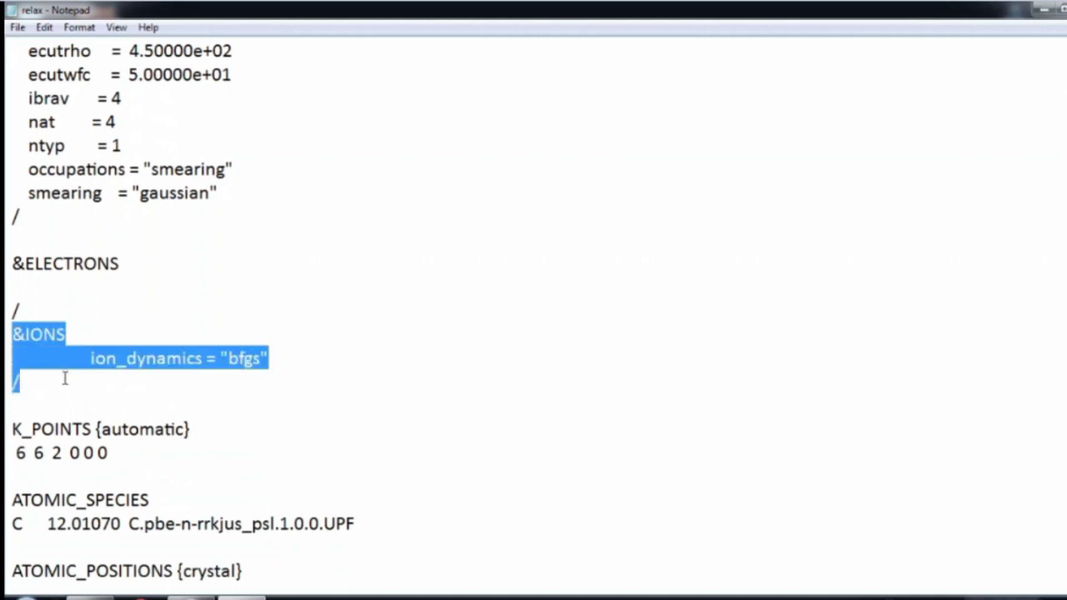
pyautogui.click(123, 378)
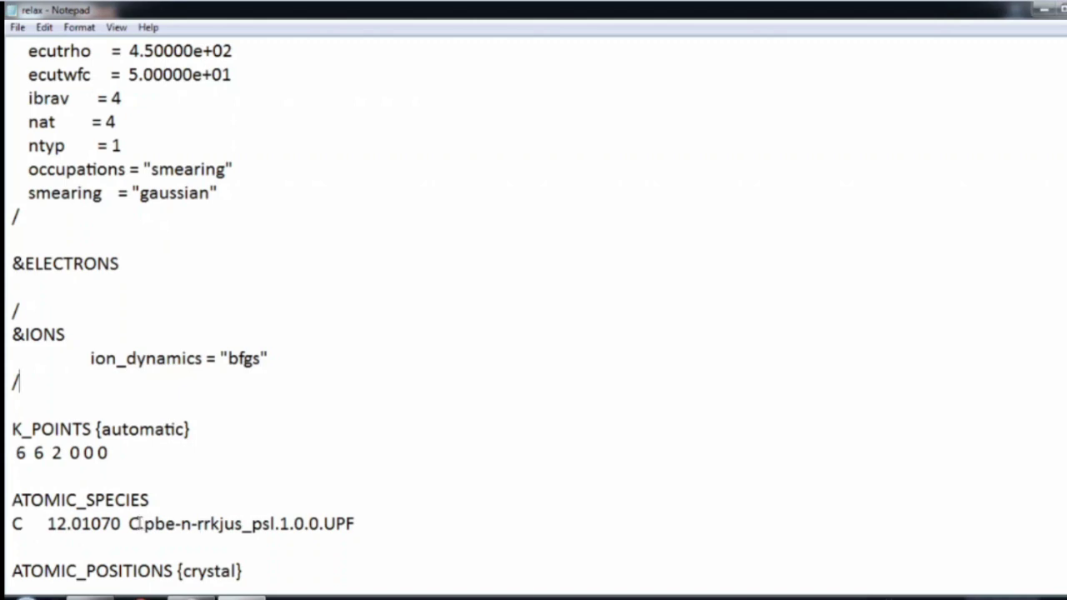
pyautogui.moveTo(129, 524); pyautogui.dragTo(355, 524)
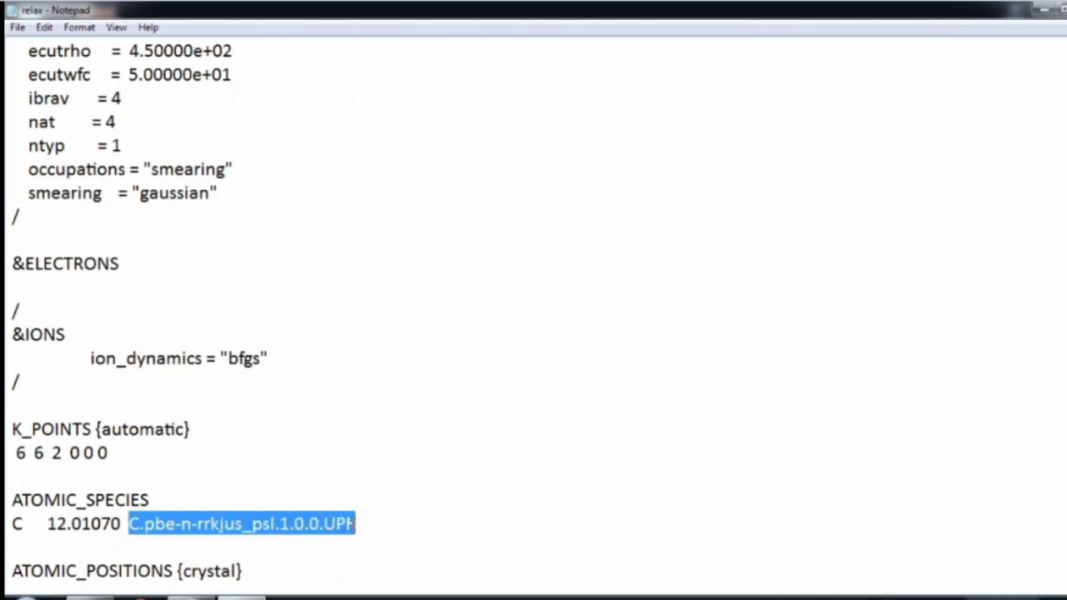
pyautogui.click(355, 524)
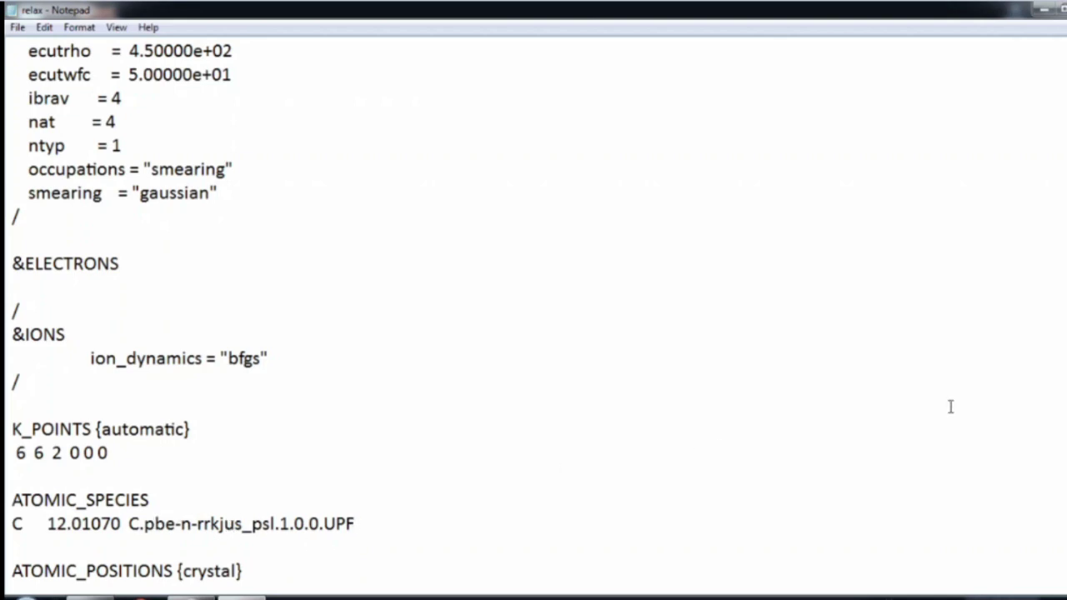
pyautogui.scroll(-2, 882, 405)
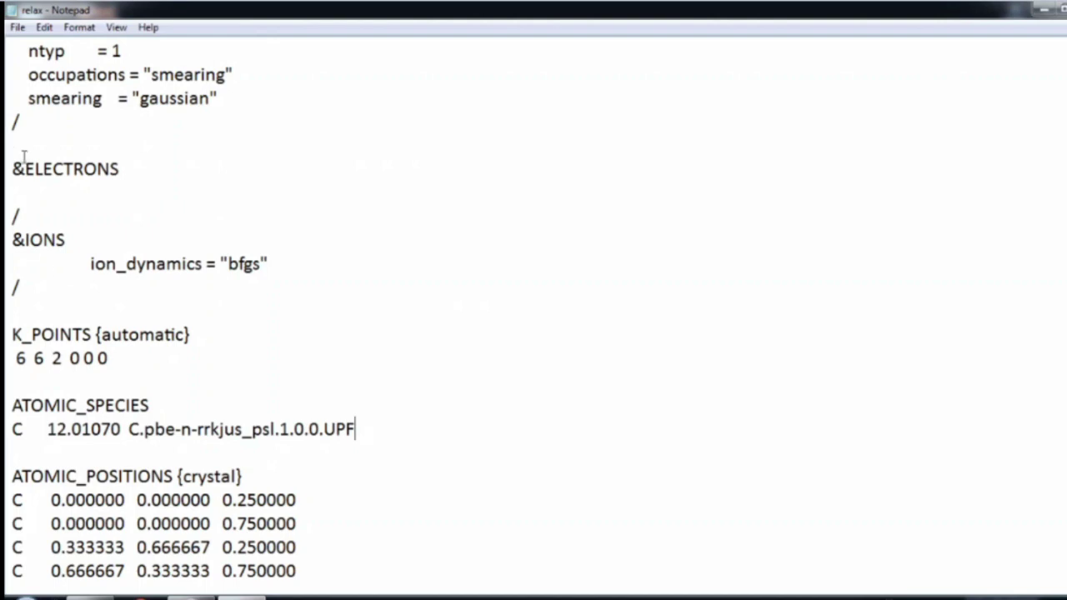
pyautogui.click(16, 26)
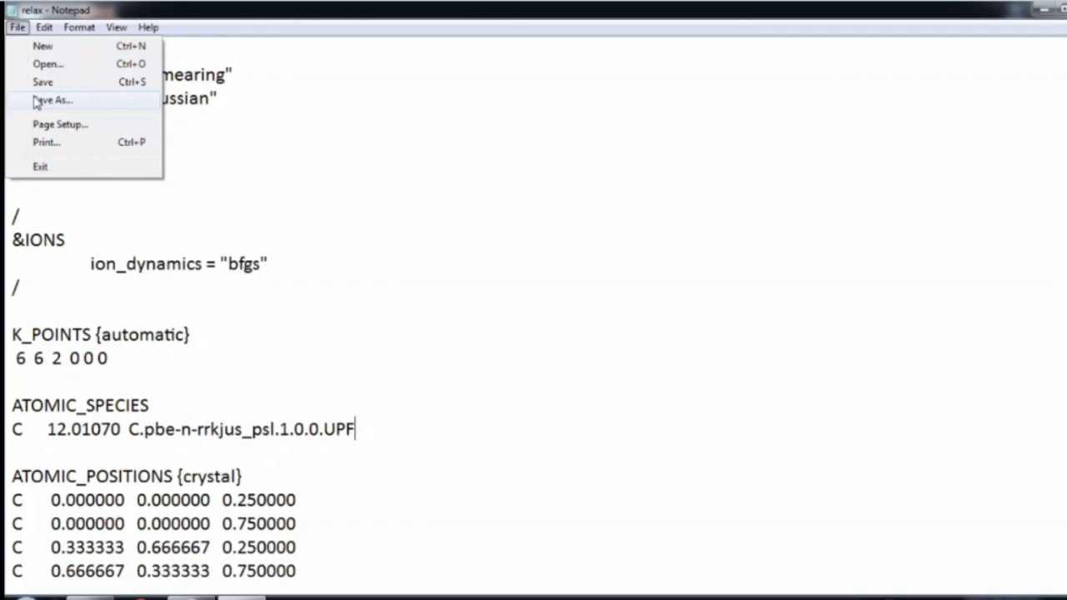
# Step: Save the Notepad file under the new name relax.in by appending .in to relax
pyautogui.click(36, 102)
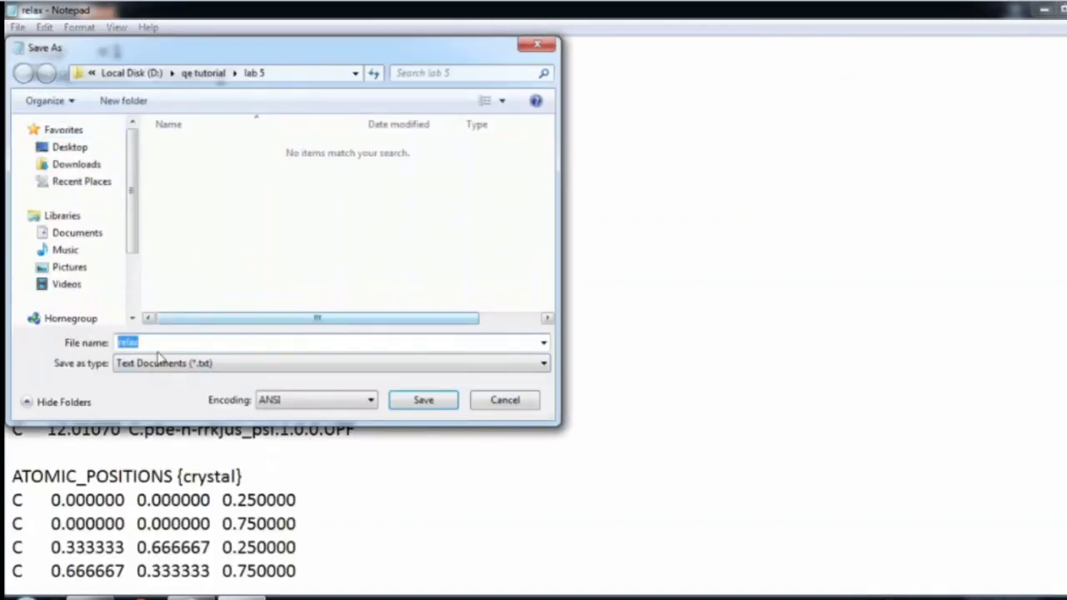
pyautogui.click(150, 346)
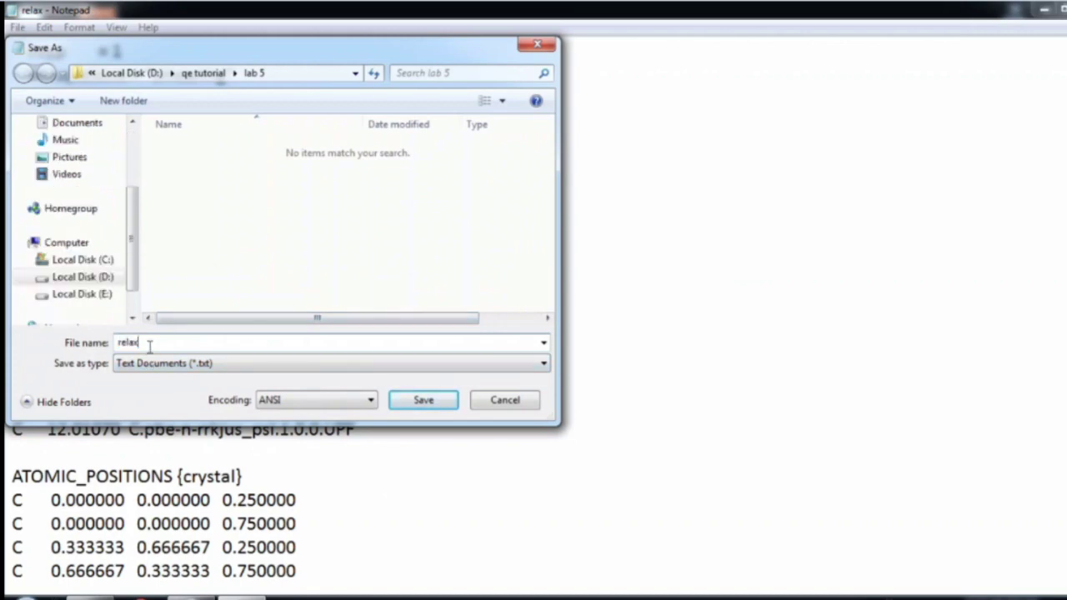
pyautogui.write('.in')
pyautogui.click(431, 404)
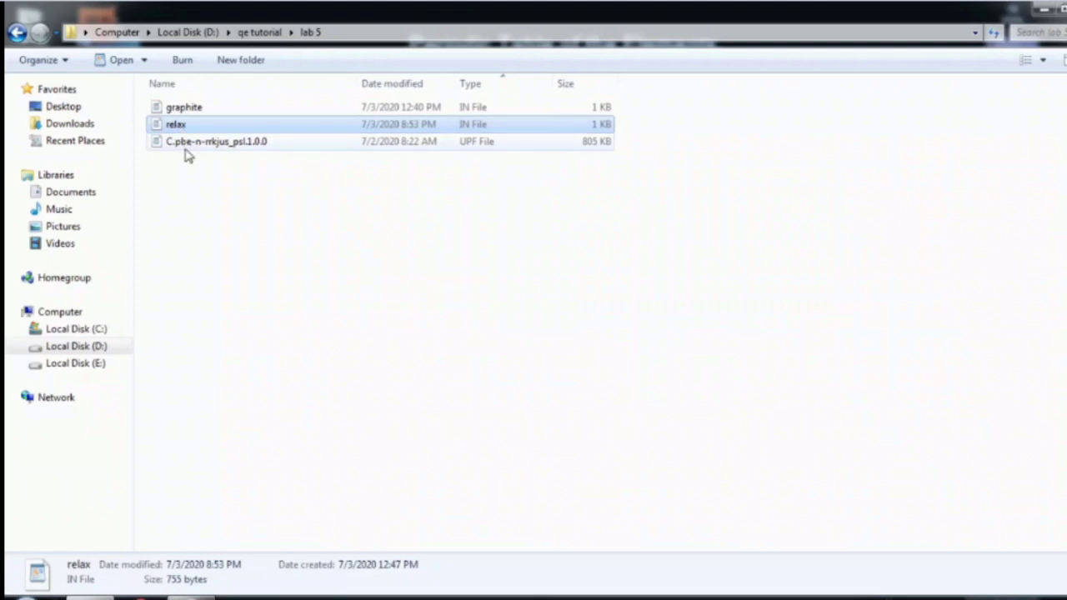
# Step: Open a command prompt in the lab 5 folder
pyautogui.click(187, 147)
pyautogui.click(183, 129)
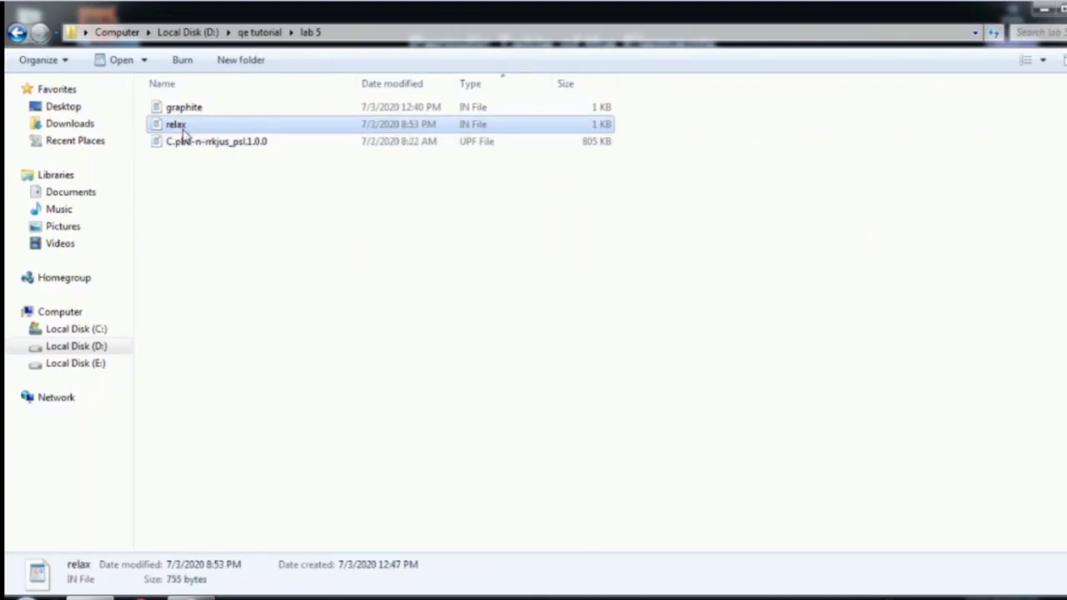
pyautogui.click(200, 169)
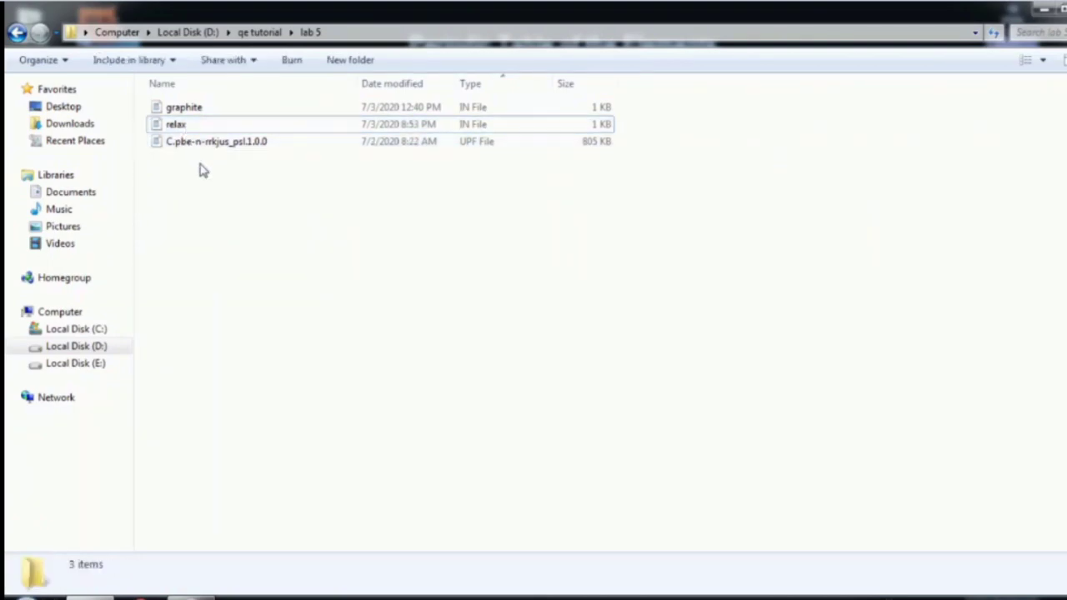
pyautogui.rightClick(581, 298)
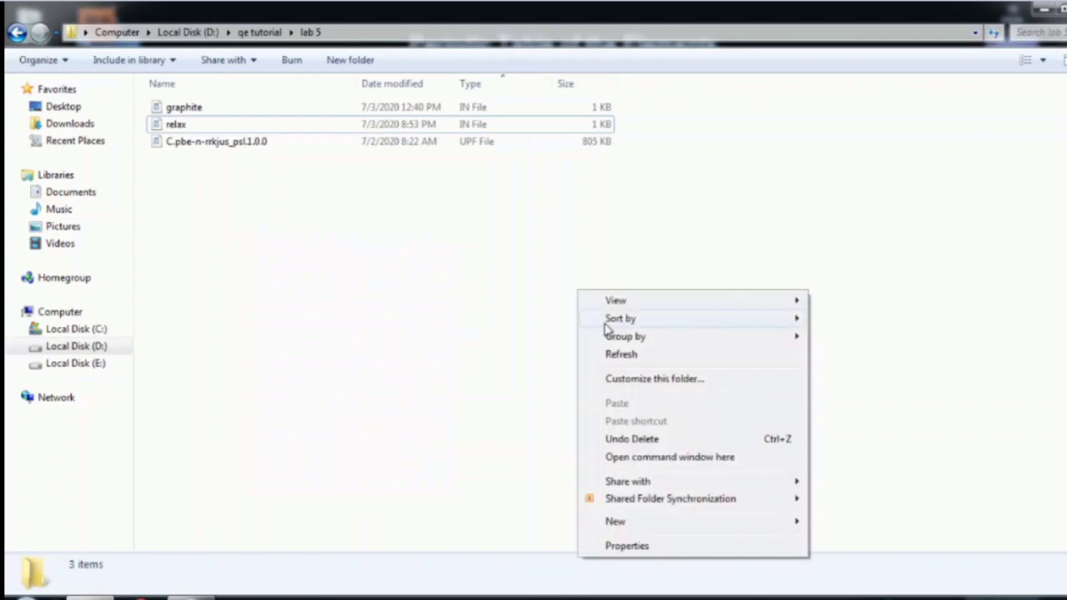
pyautogui.click(630, 459)
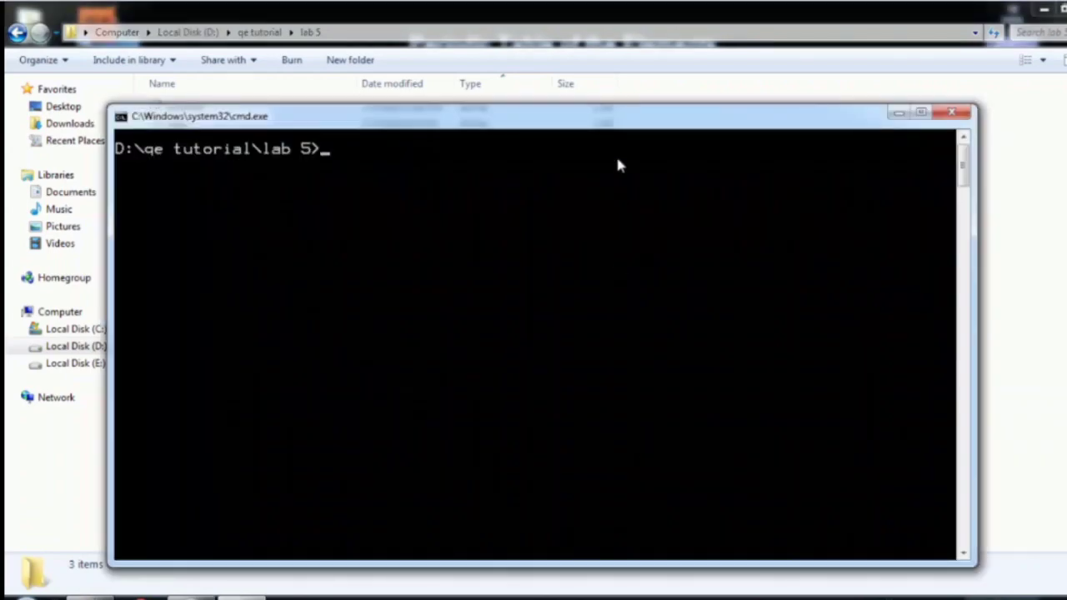
pyautogui.moveTo(624, 120); pyautogui.dragTo(659, 226)
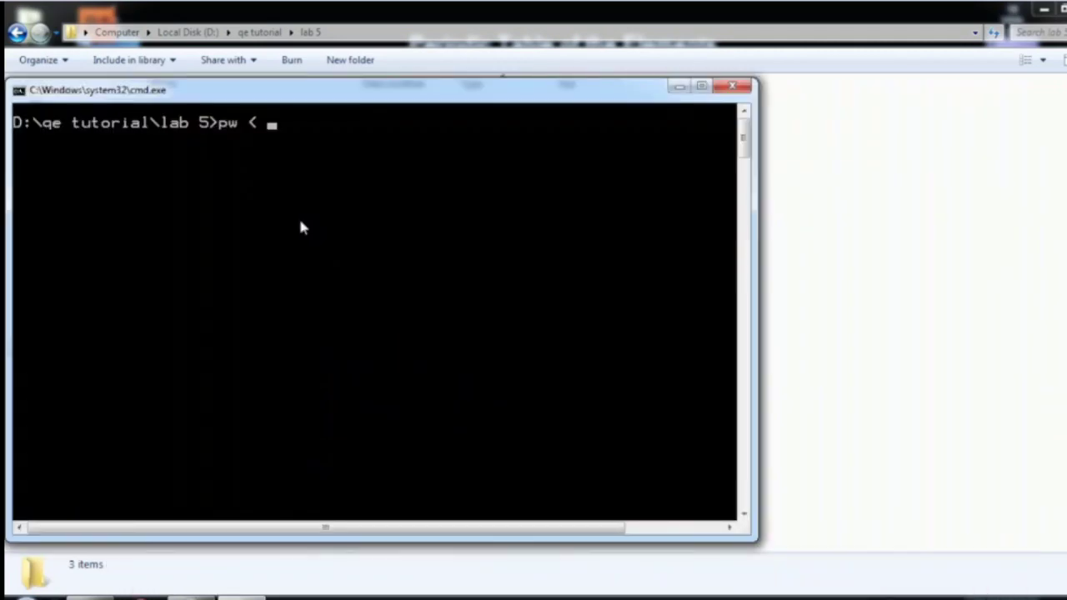
# Step: Run pw < relax.in > relax.out, then minimise the command window
pyautogui.write('re')
pyautogui.press('Tab')
pyautogui.write('> re')
pyautogui.press('Tab')
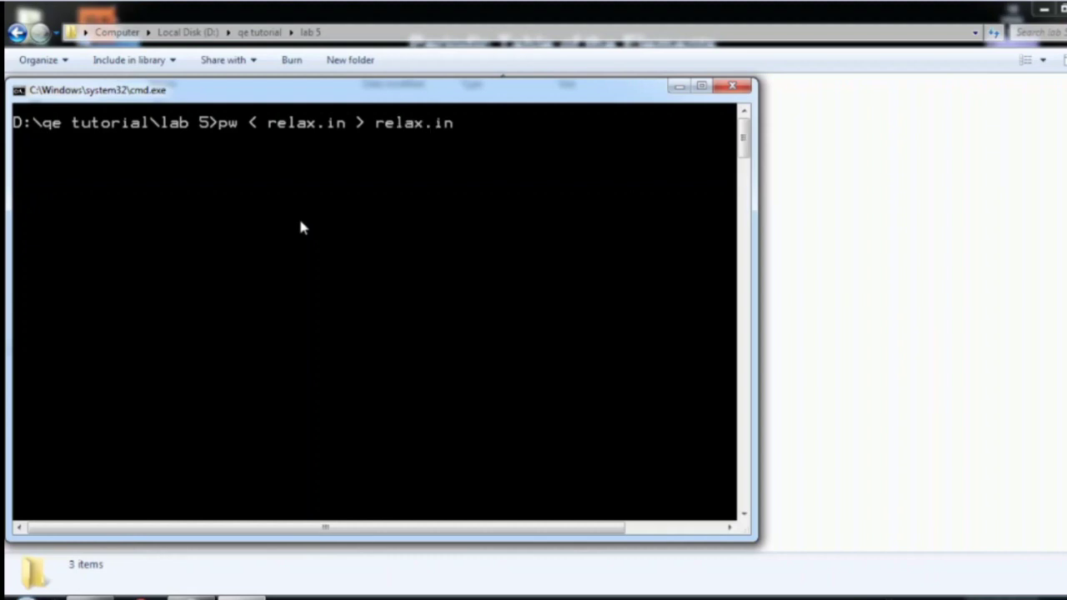
pyautogui.press('BackSpace')
pyautogui.press('BackSpace')
pyautogui.write('out')
pyautogui.press('Return')
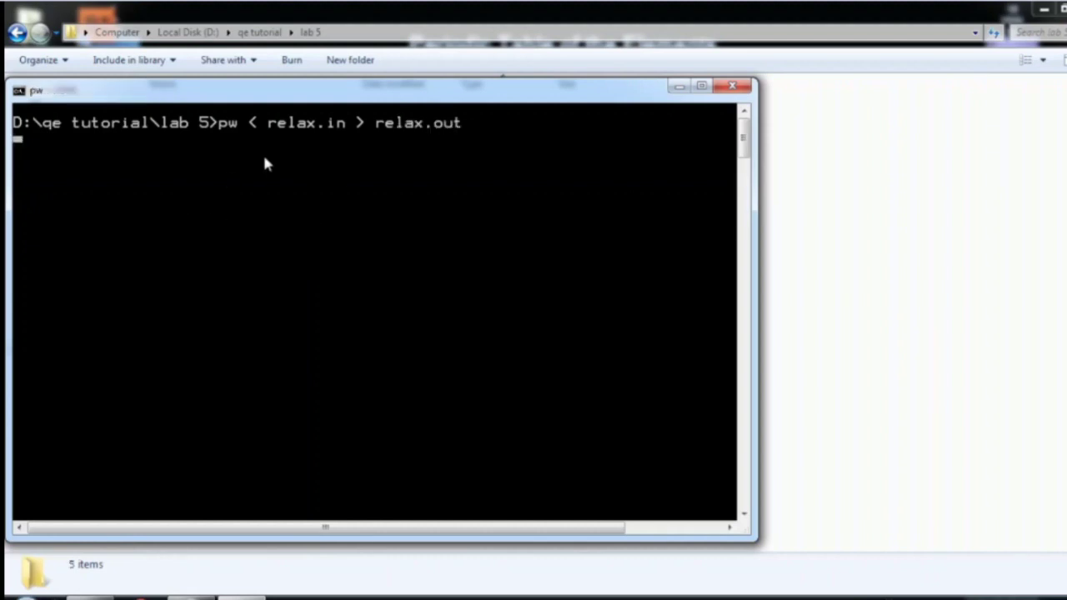
pyautogui.click(677, 87)
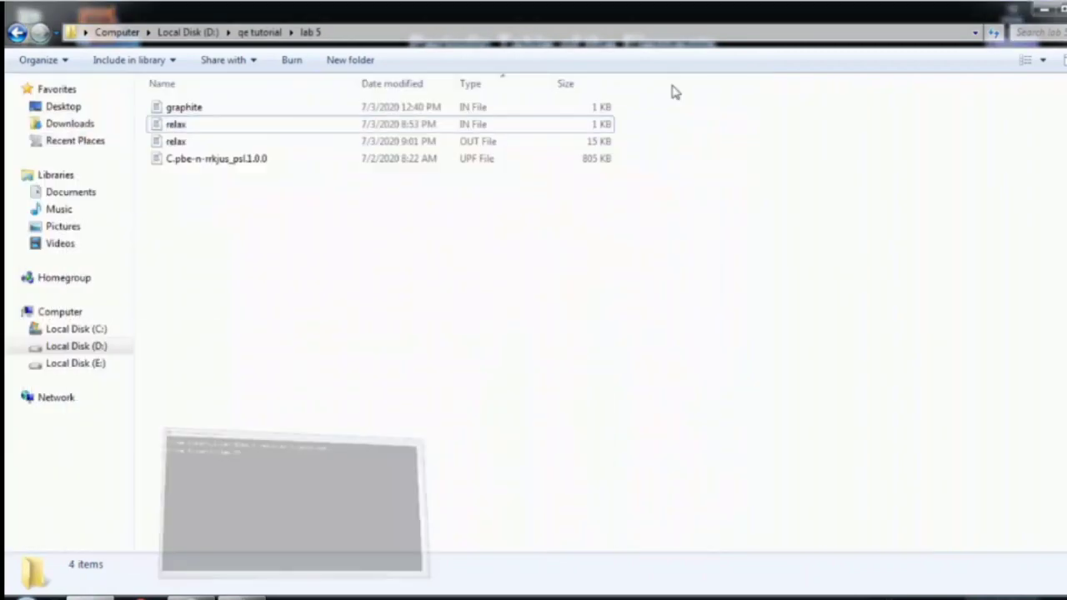
# Step: Open relax.out in a maximised Notepad window and scroll through the output
pyautogui.click(432, 144)
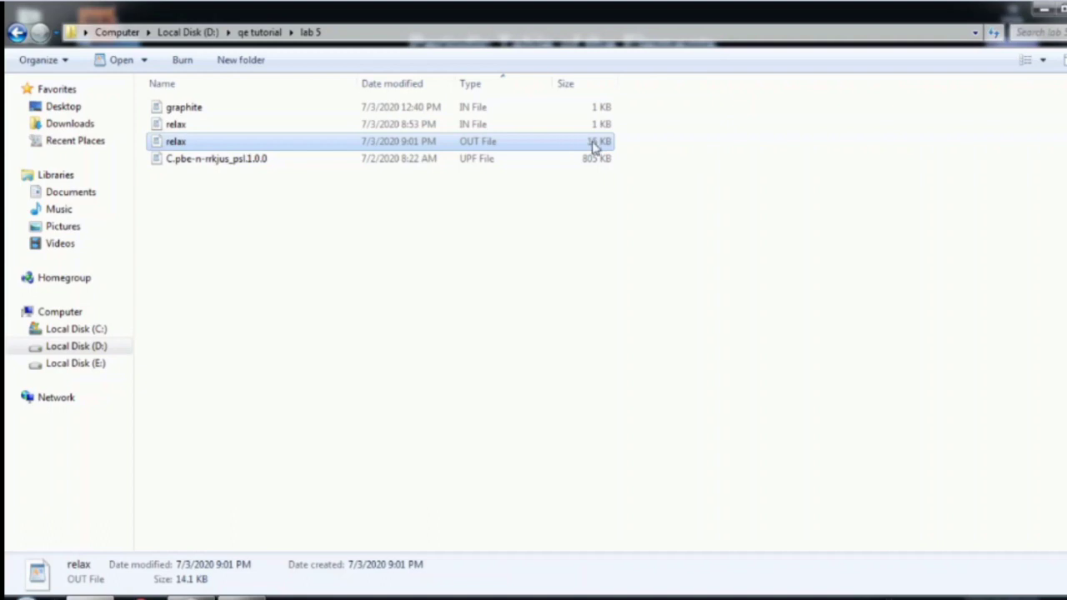
pyautogui.rightClick(178, 146)
pyautogui.moveTo(236, 230)
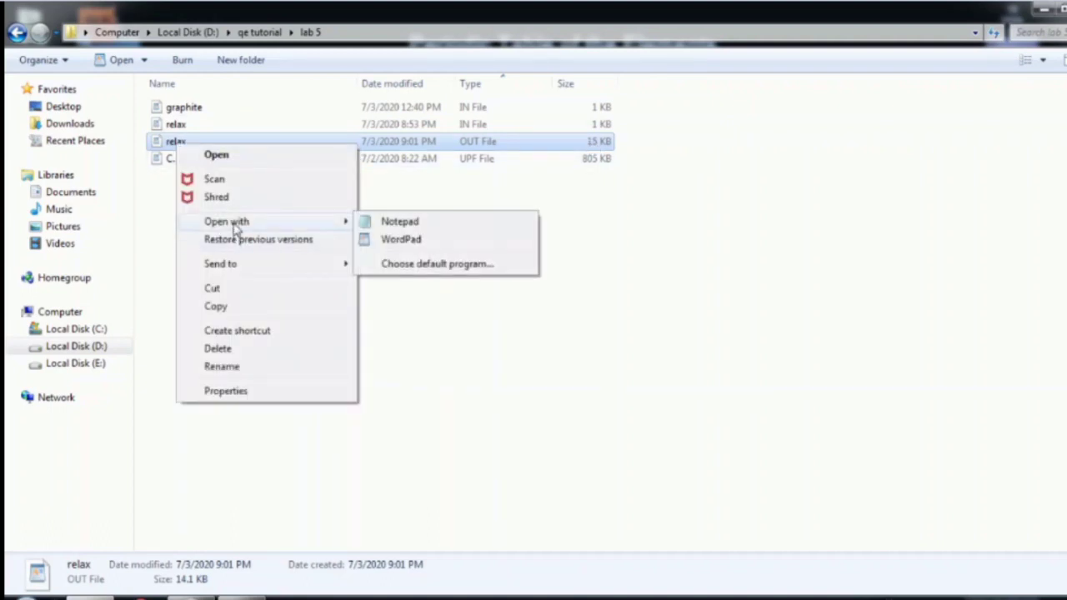
pyautogui.click(393, 222)
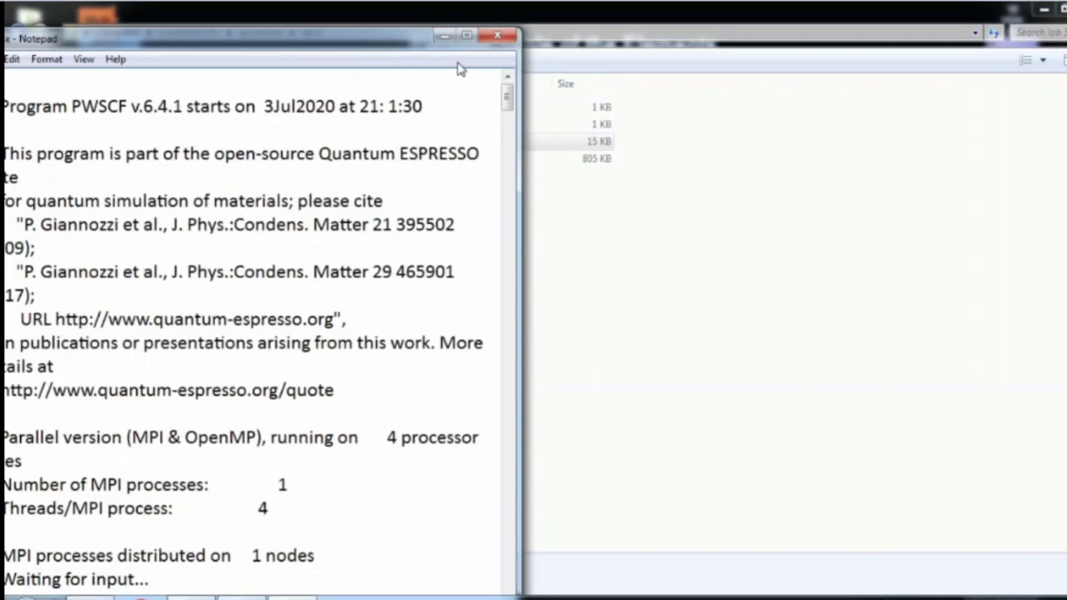
pyautogui.click(467, 35)
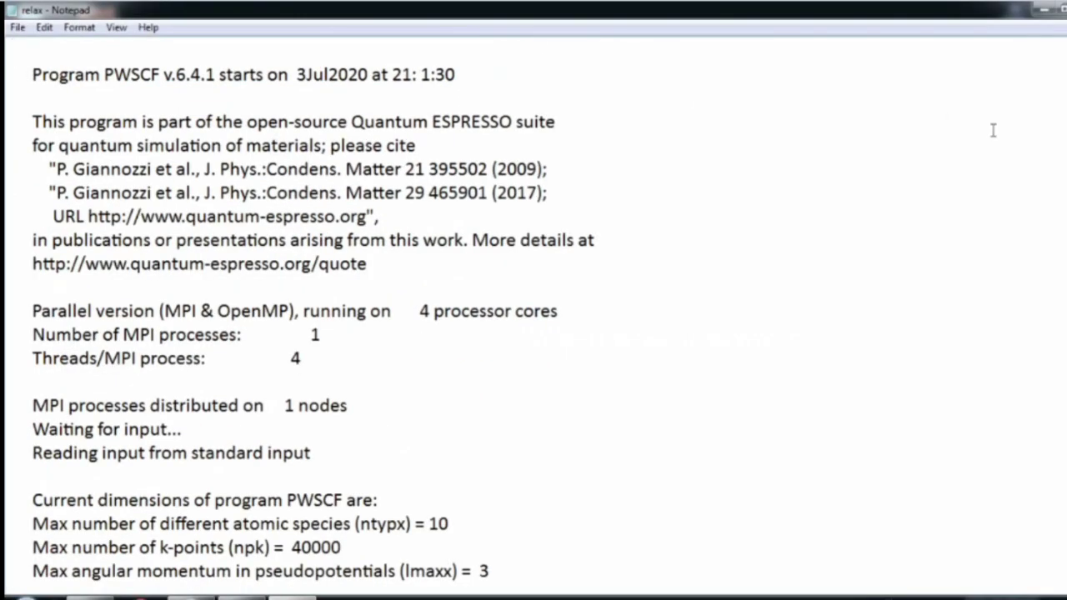
pyautogui.scroll(-3, 533, 317)
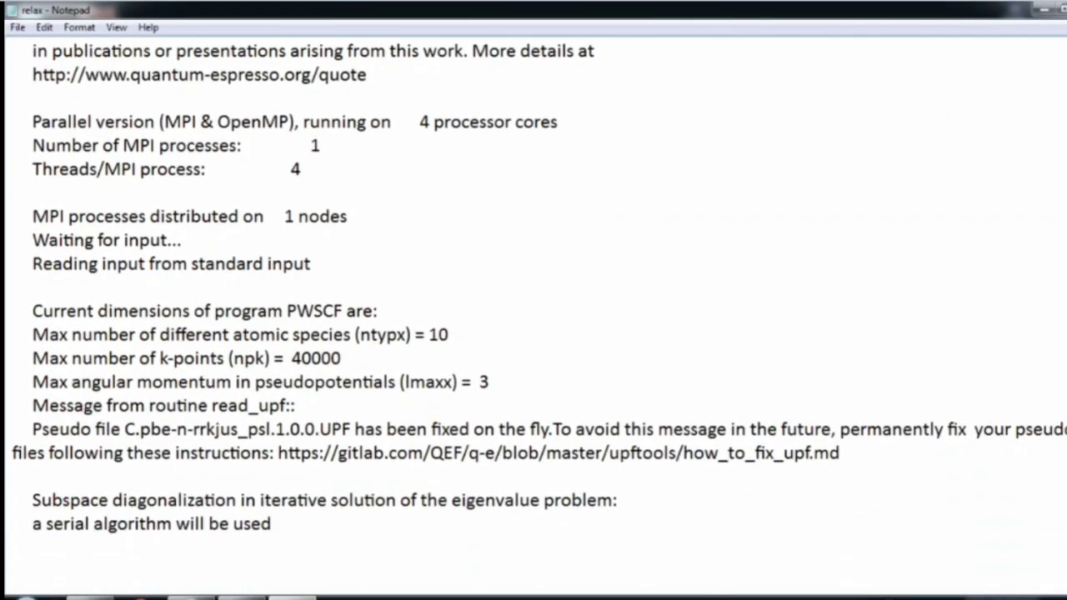
pyautogui.scroll(-8, 533, 317)
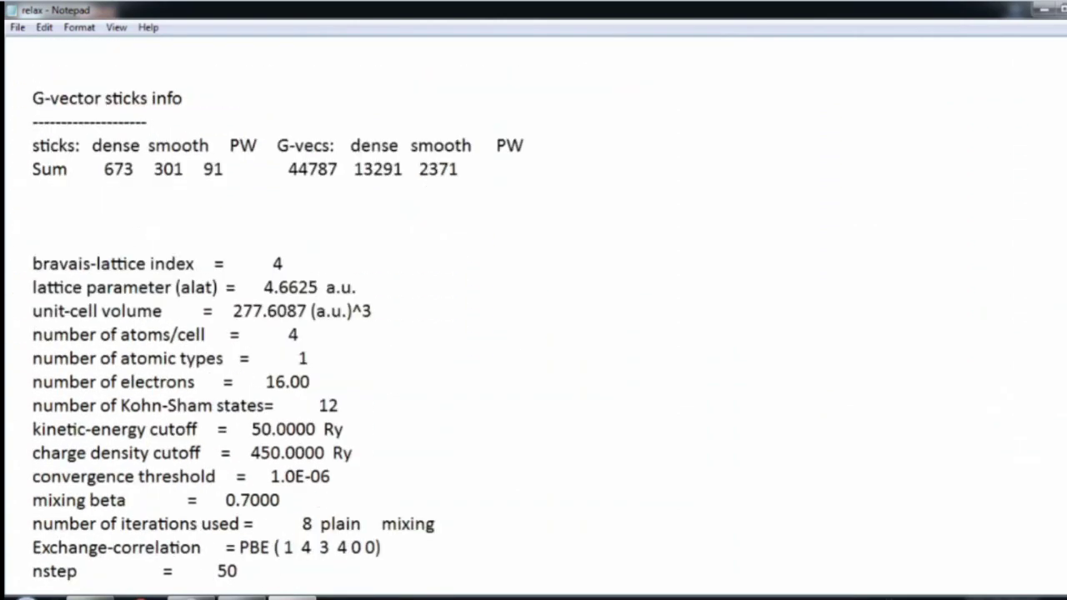
pyautogui.scroll(-2, 534, 317)
pyautogui.scroll(1, 1051, 119)
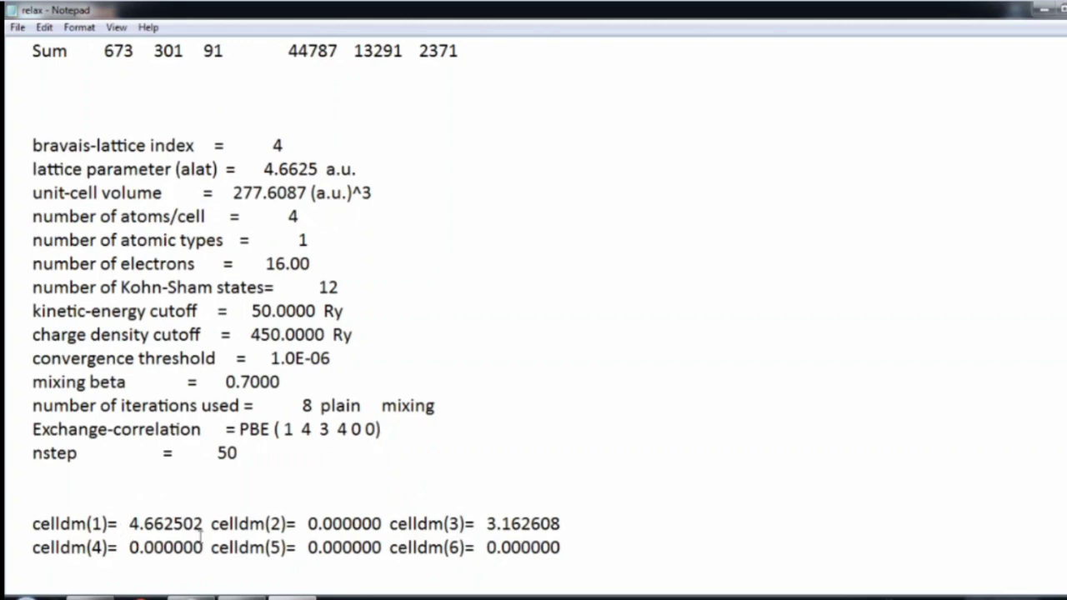
pyautogui.scroll(-20, 847, 240)
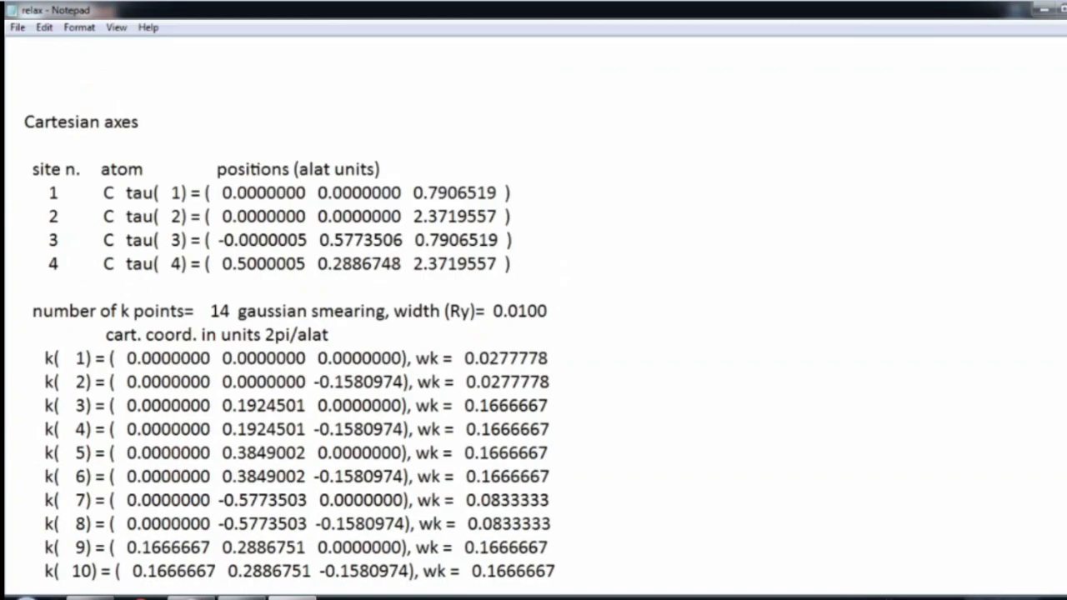
# Step: Find the final energy -49.7078011777 Ry and select the final ATOMIC_POSITIONS block
pyautogui.click(847, 239)
pyautogui.hotkey('ctrl', 'f')
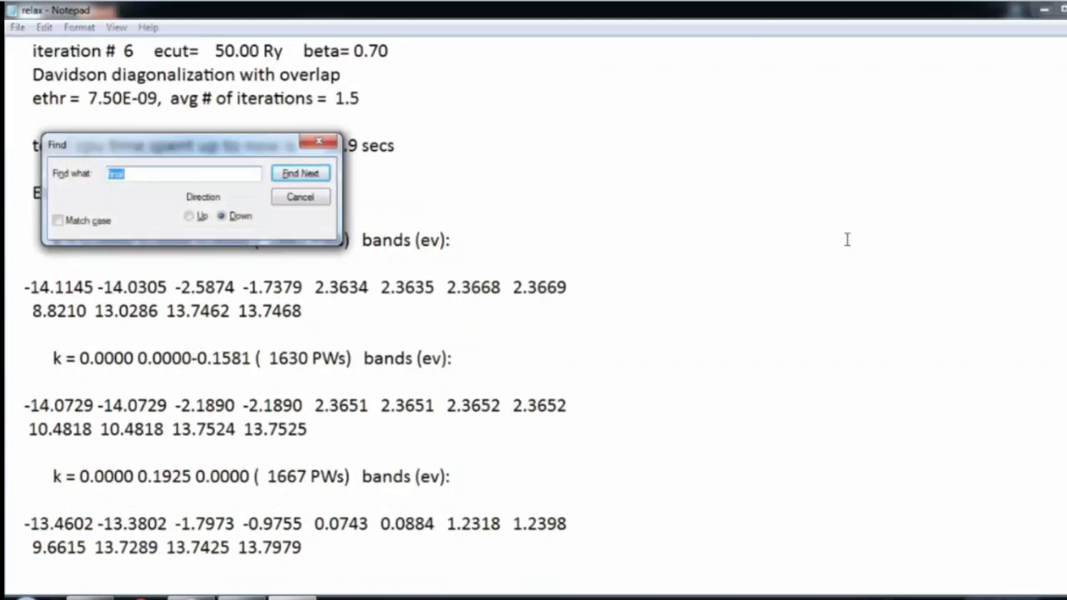
pyautogui.press('Return')
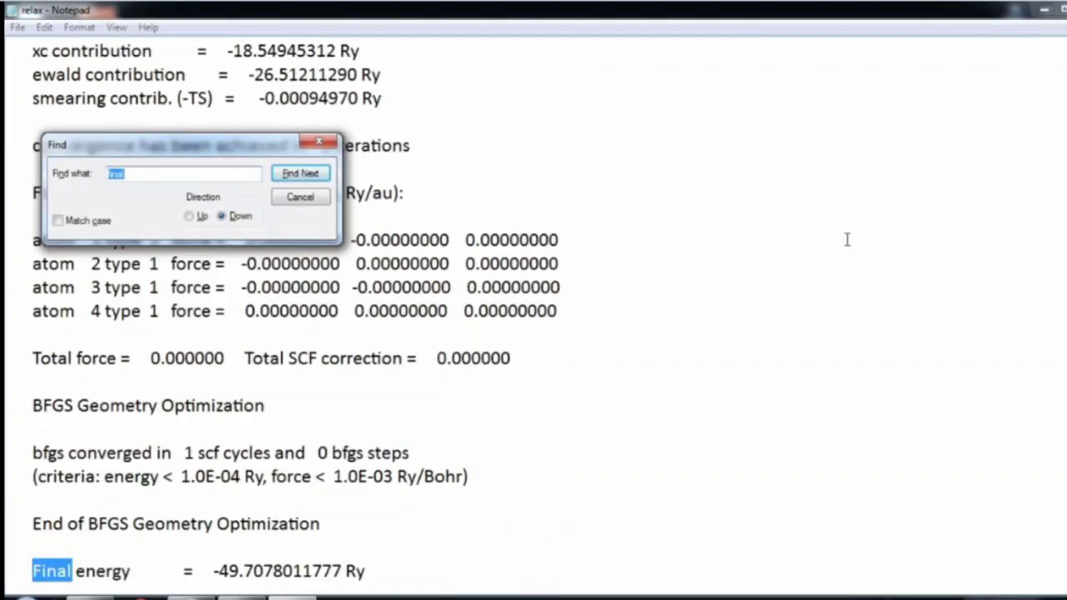
pyautogui.click(300, 197)
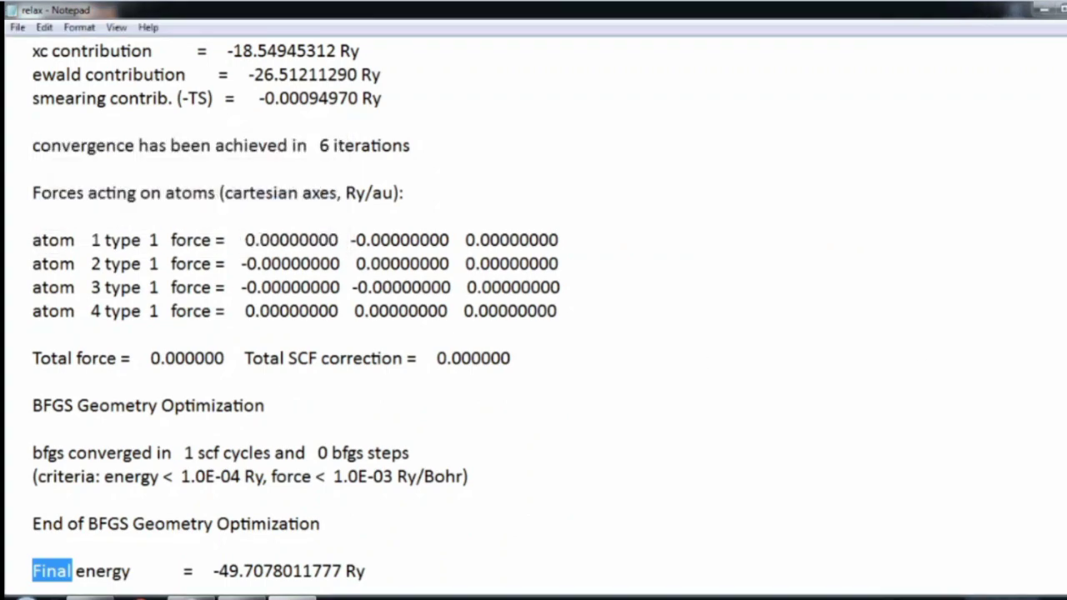
pyautogui.scroll(-4, 286, 288)
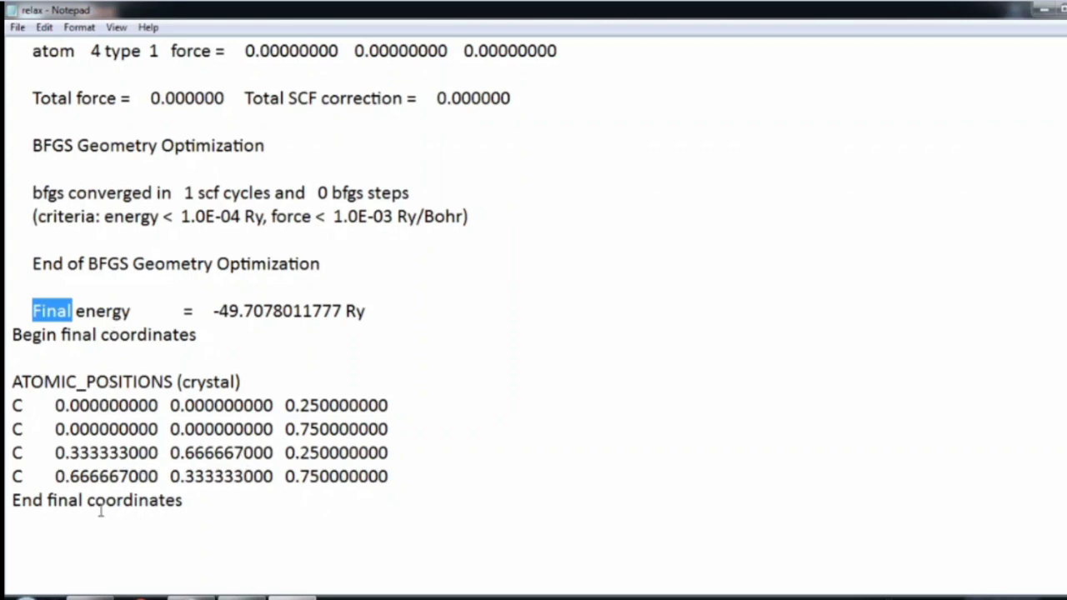
pyautogui.scroll(-2, 95, 518)
pyautogui.moveTo(12, 216); pyautogui.dragTo(285, 310)
pyautogui.moveTo(212, 287); pyautogui.dragTo(395, 314)
pyautogui.hotkey('ctrl', 'c')
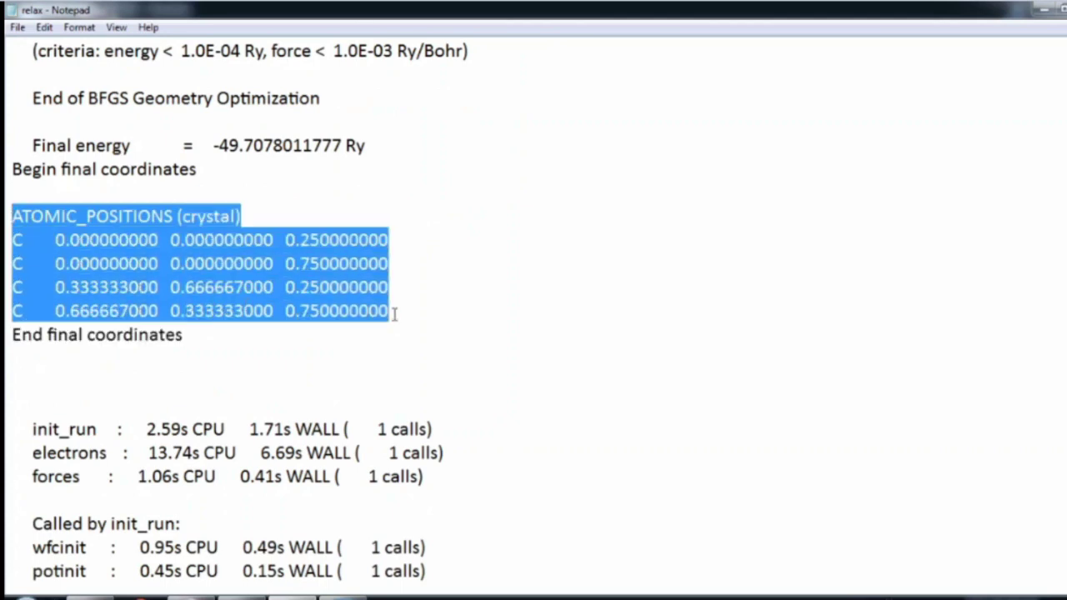
pyautogui.click(408, 593)
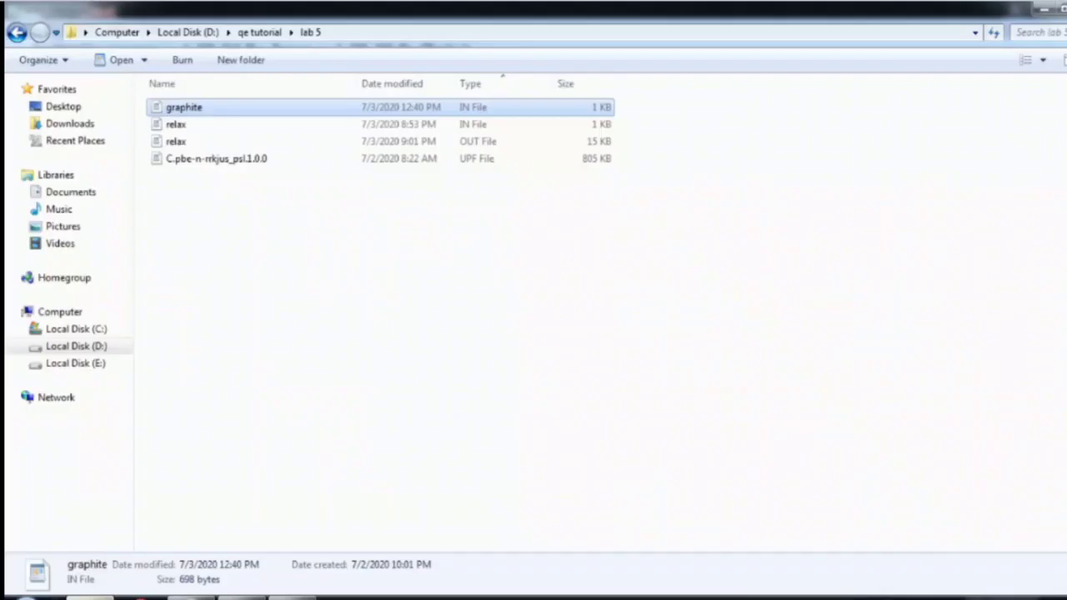
# Step: Open graphite in Notepad and paste the 9-decimal coordinates over its ATOMIC_POSITIONS block
pyautogui.rightClick(169, 113)
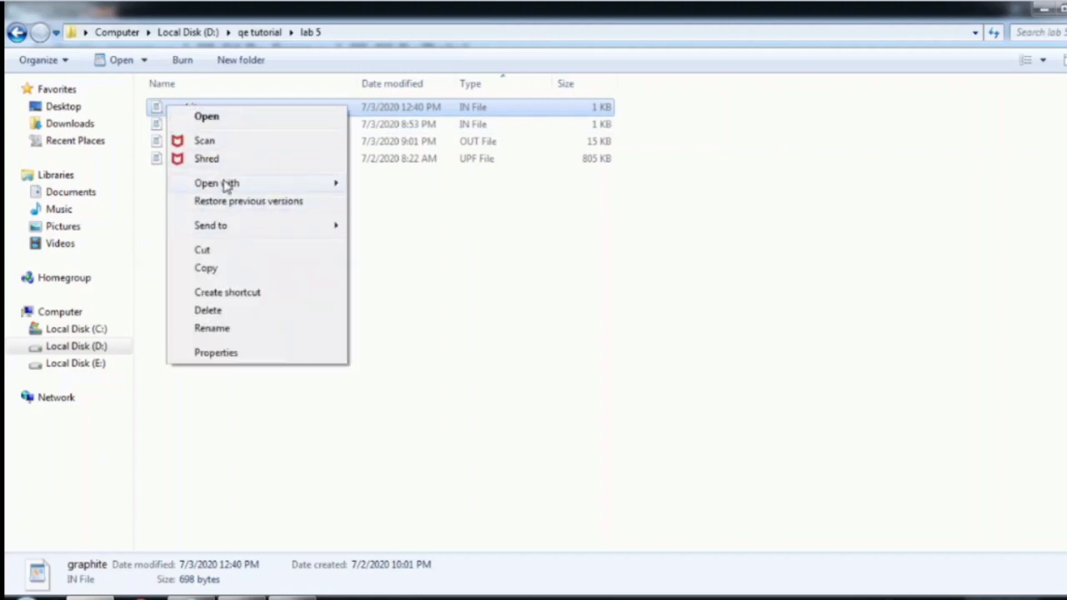
pyautogui.moveTo(226, 186)
pyautogui.click(383, 183)
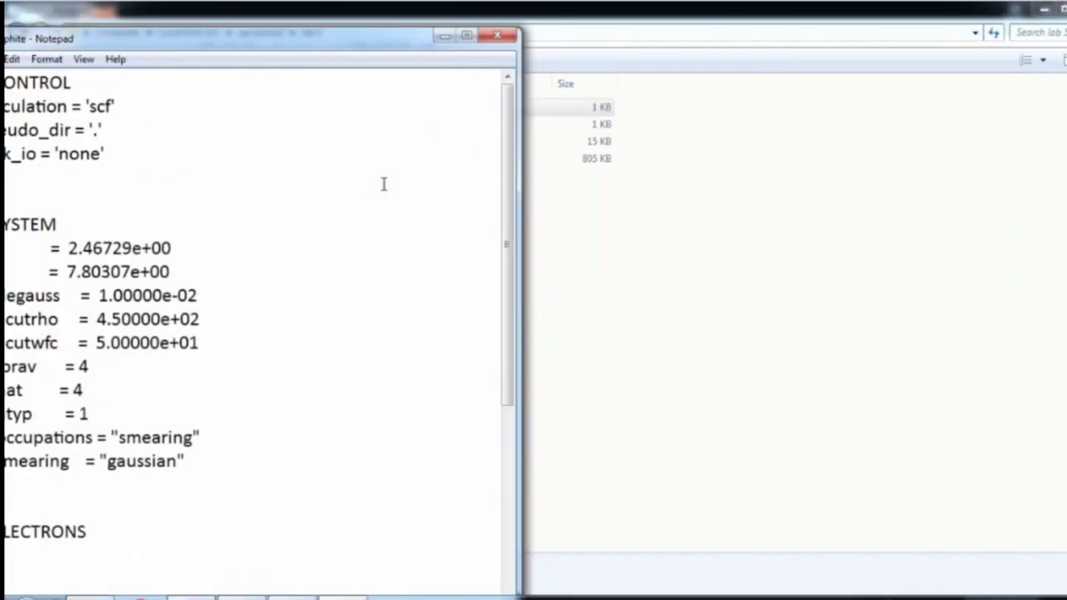
pyautogui.click(467, 36)
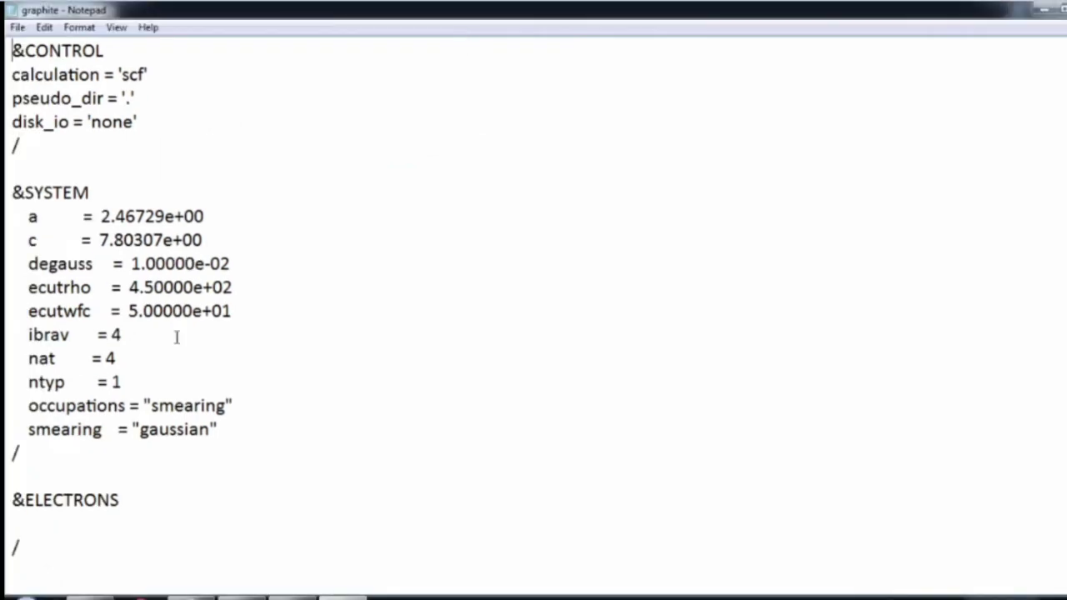
pyautogui.click(142, 473)
pyautogui.press('Down')
pyautogui.press('Down')
pyautogui.press('Down')
pyautogui.press('Down')
pyautogui.press('Down')
pyautogui.press('Down')
pyautogui.press('Down')
pyautogui.press('Down')
pyautogui.press('Down')
pyautogui.press('Down')
pyautogui.press('Down')
pyautogui.press('Down')
pyautogui.press('Down')
pyautogui.press('Down')
pyautogui.press('Down')
pyautogui.press('Down')
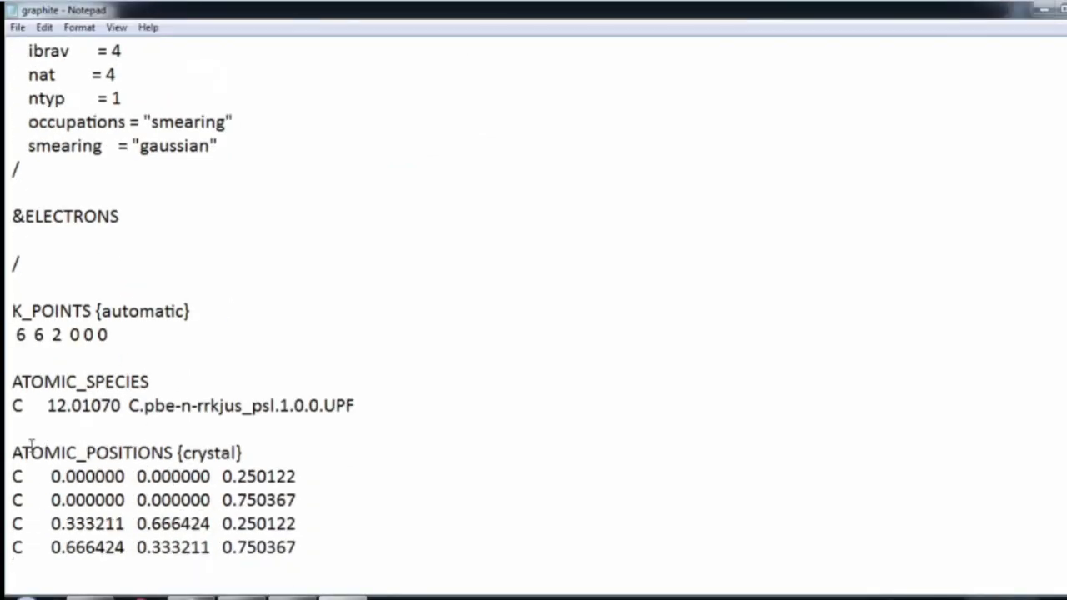
pyautogui.moveTo(13, 452); pyautogui.dragTo(328, 547)
pyautogui.hotkey('ctrl', 'v')
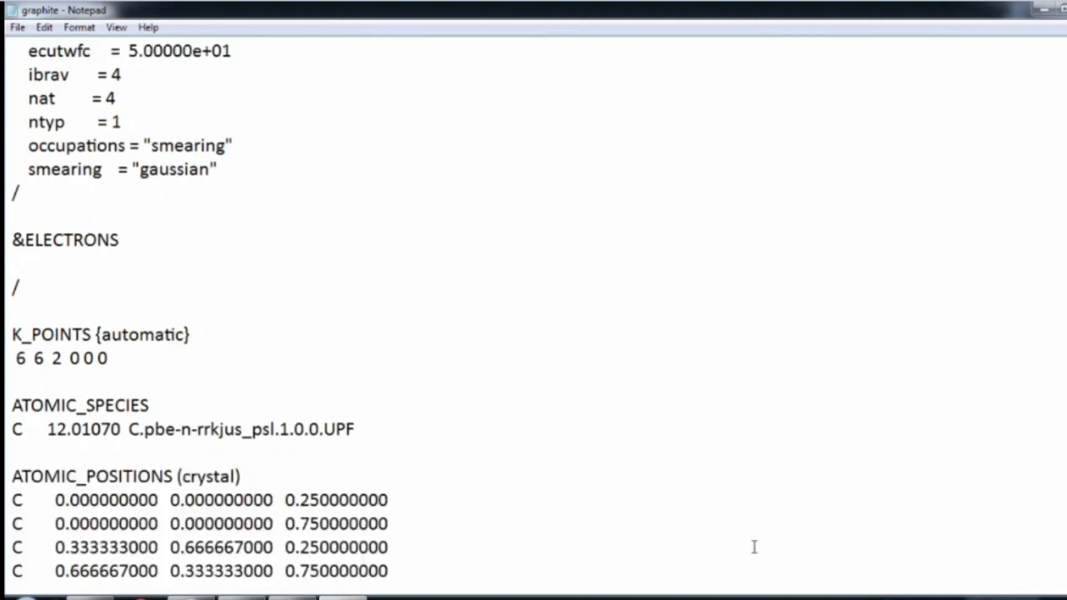
pyautogui.hotkey('ctrl', 'End')
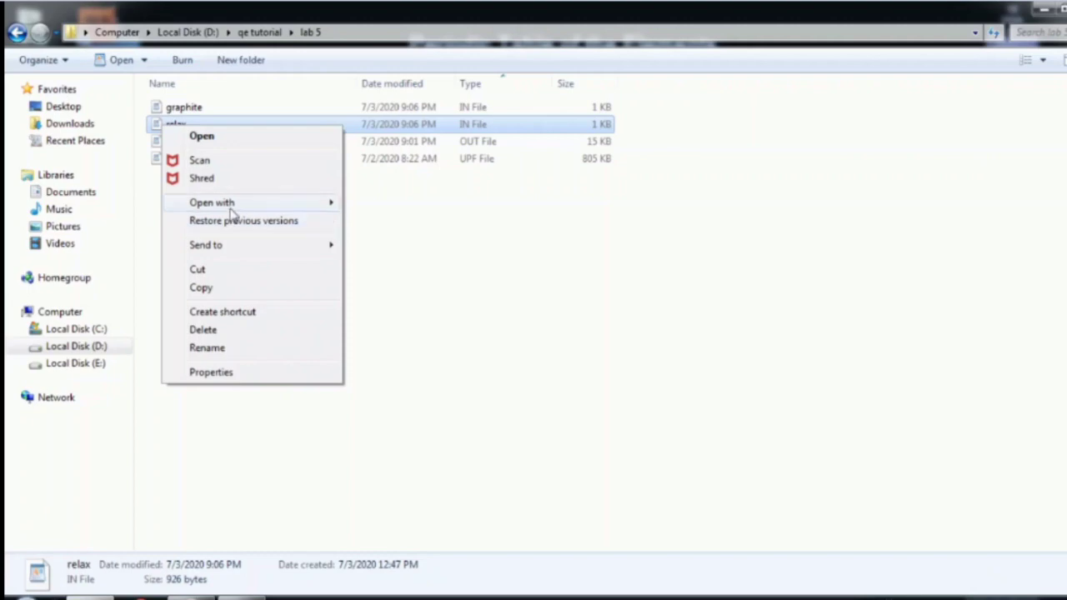
# Step: Open relax in a maximised Notepad window and change calculation to 'vc-relax'
pyautogui.moveTo(231, 211)
pyautogui.click(385, 205)
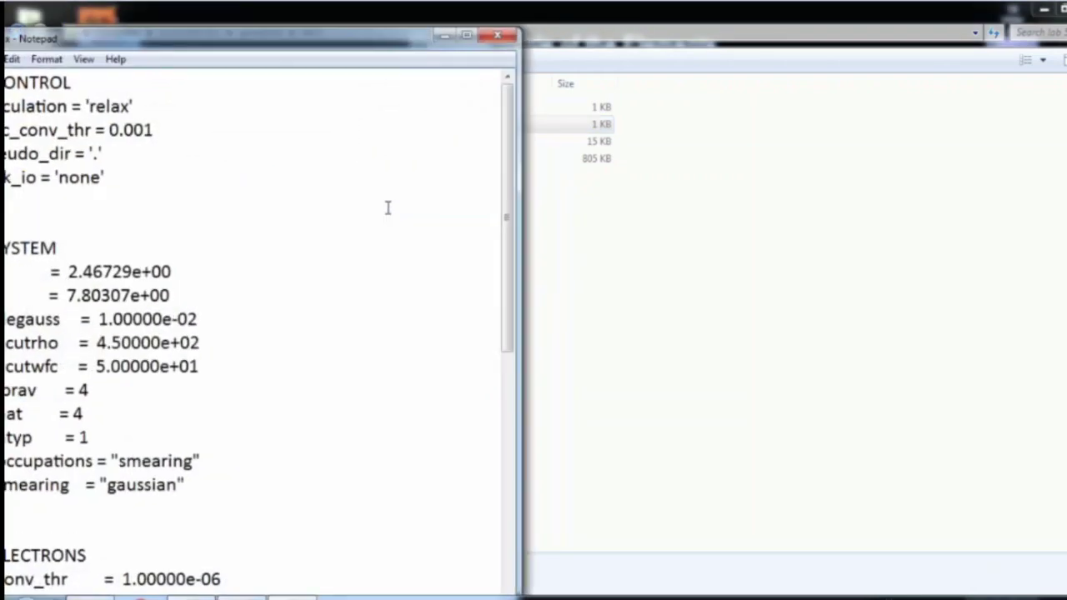
pyautogui.doubleClick(358, 46)
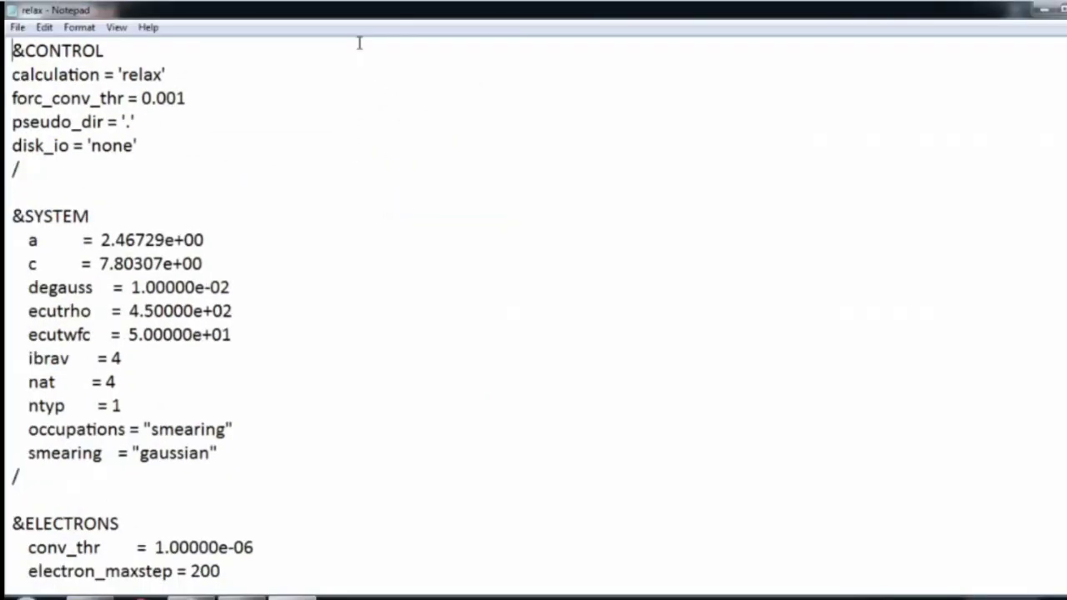
pyautogui.click(124, 75)
pyautogui.write('vc-')
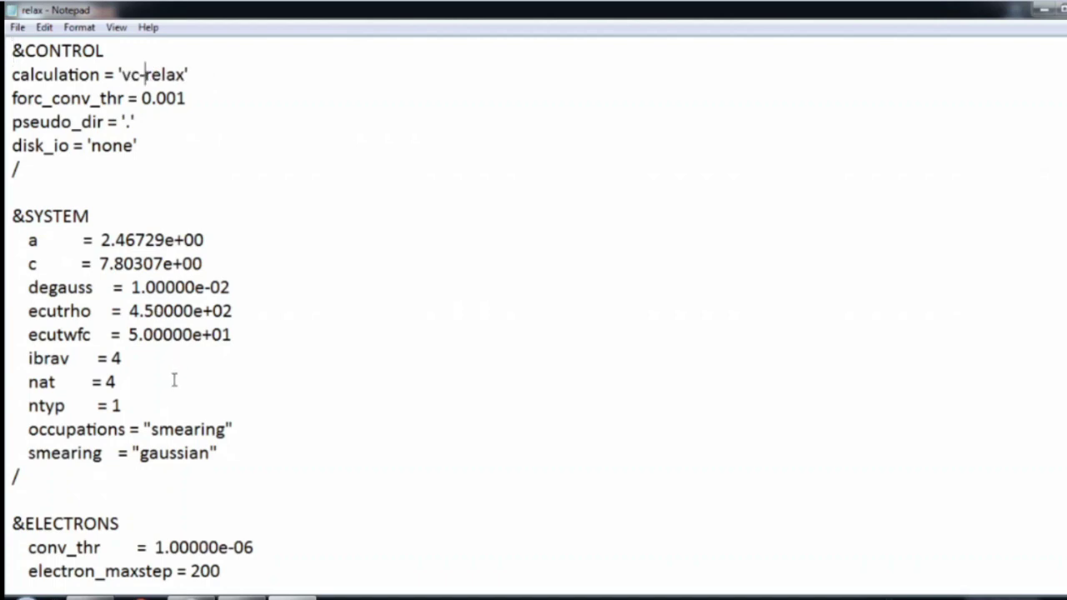
pyautogui.moveTo(222, 535)
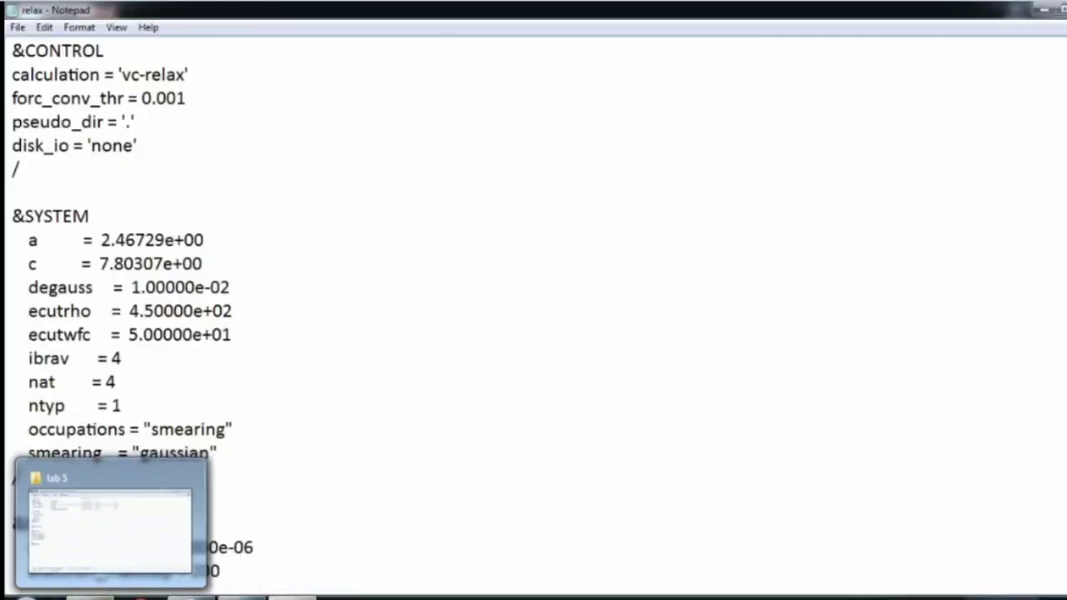
pyautogui.click(233, 512)
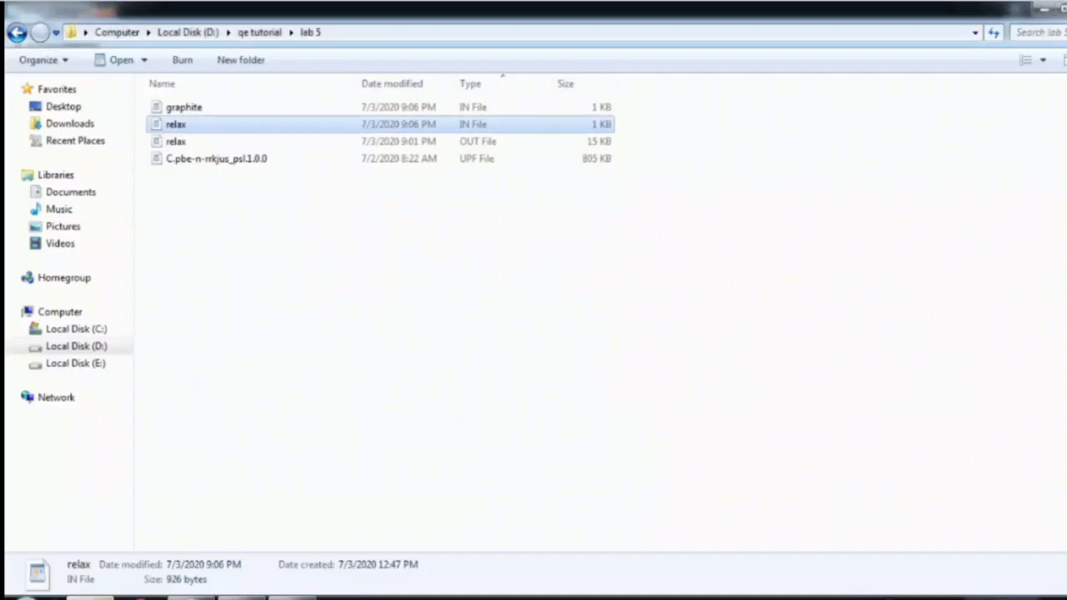
pyautogui.hotkey('alt', 'Tab')
# Step: Start a &CELL block after &IONS with cell_dofree = "all"
pyautogui.click(334, 492)
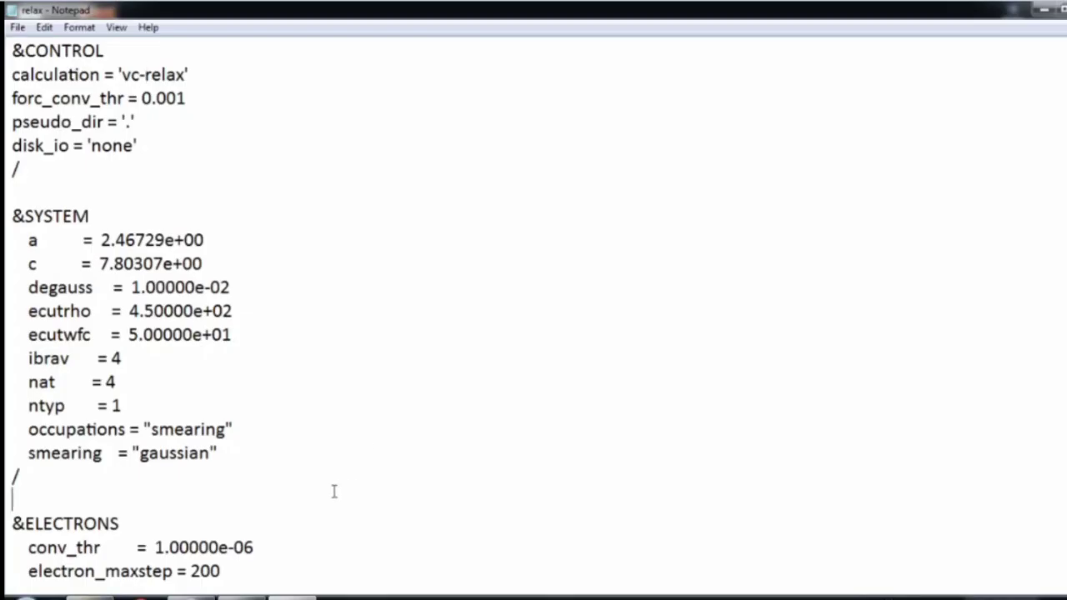
pyautogui.press('Down')
pyautogui.press('Down')
pyautogui.press('Down')
pyautogui.press('Down')
pyautogui.press('Down')
pyautogui.press('Down')
pyautogui.press('Down')
pyautogui.press('Down')
pyautogui.press('Down')
pyautogui.press('Down')
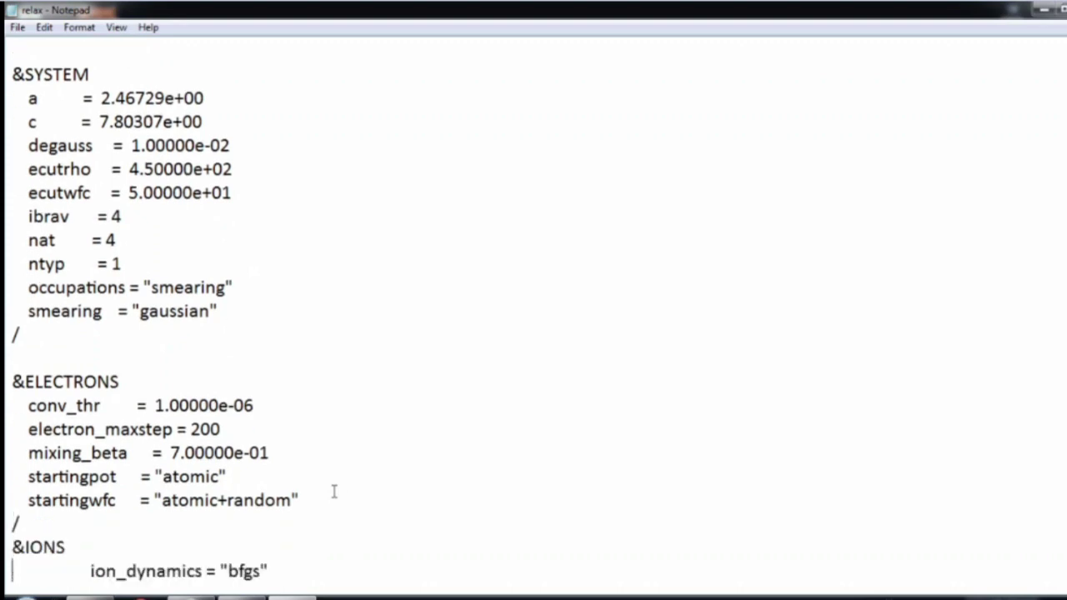
pyautogui.press('Down')
pyautogui.press('Down')
pyautogui.press('Down')
pyautogui.press('Down')
pyautogui.press('Up')
pyautogui.press('Up')
pyautogui.press('Up')
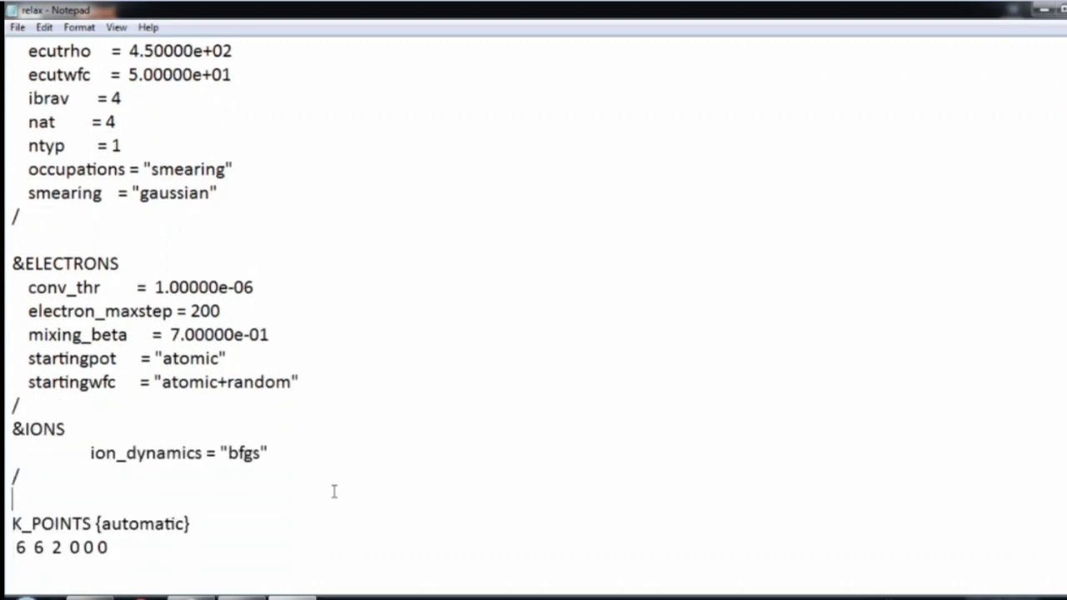
pyautogui.press('Down')
pyautogui.press('Up')
pyautogui.press('Up')
pyautogui.press('Return')
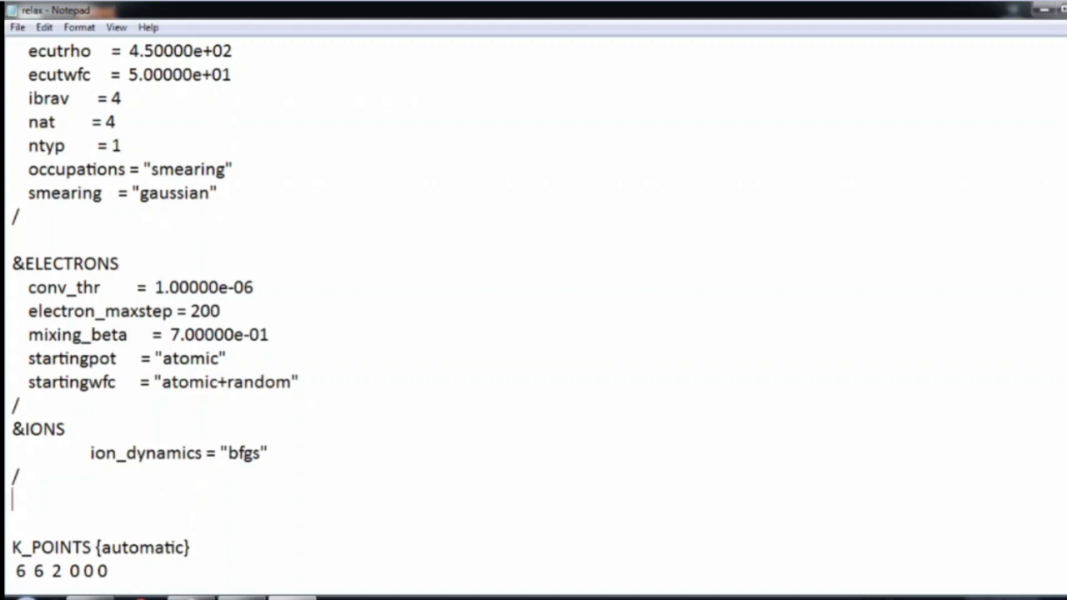
pyautogui.write('&CELL')
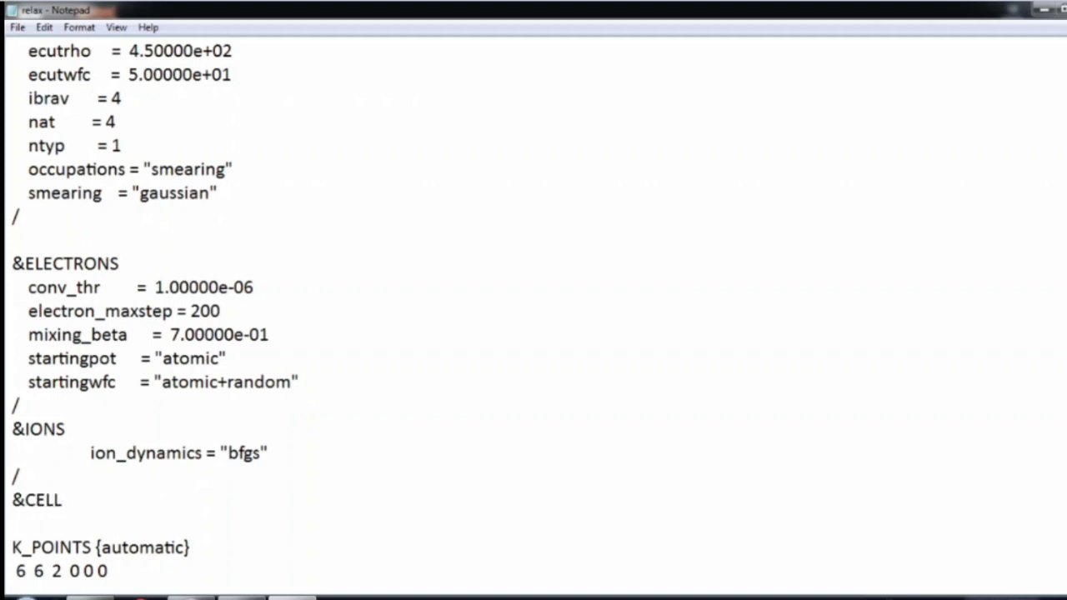
pyautogui.press('Return')
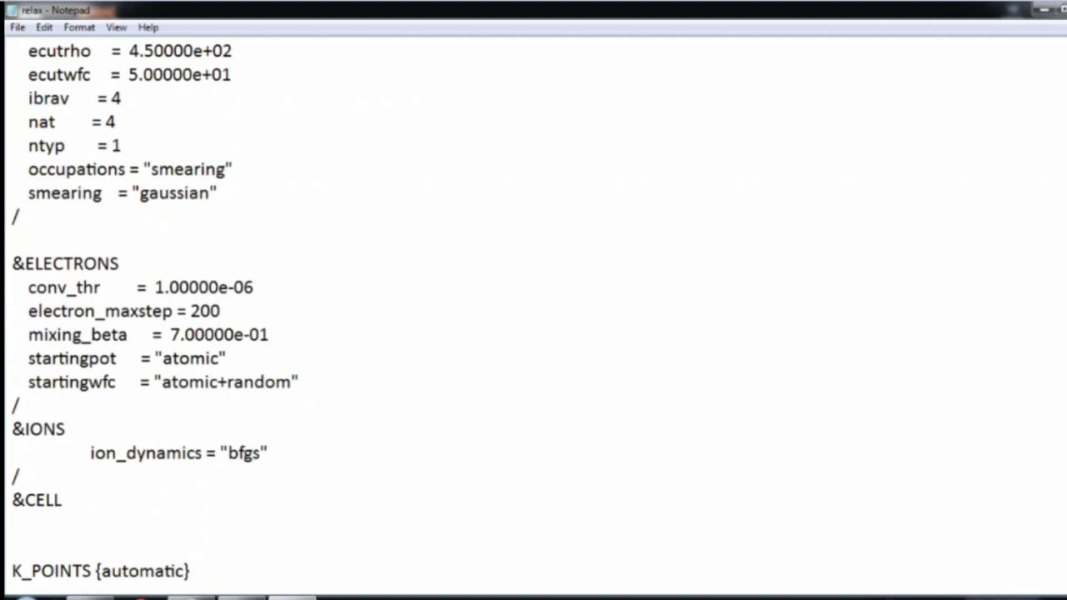
pyautogui.press('Tab')
pyautogui.write('cell_dofr')
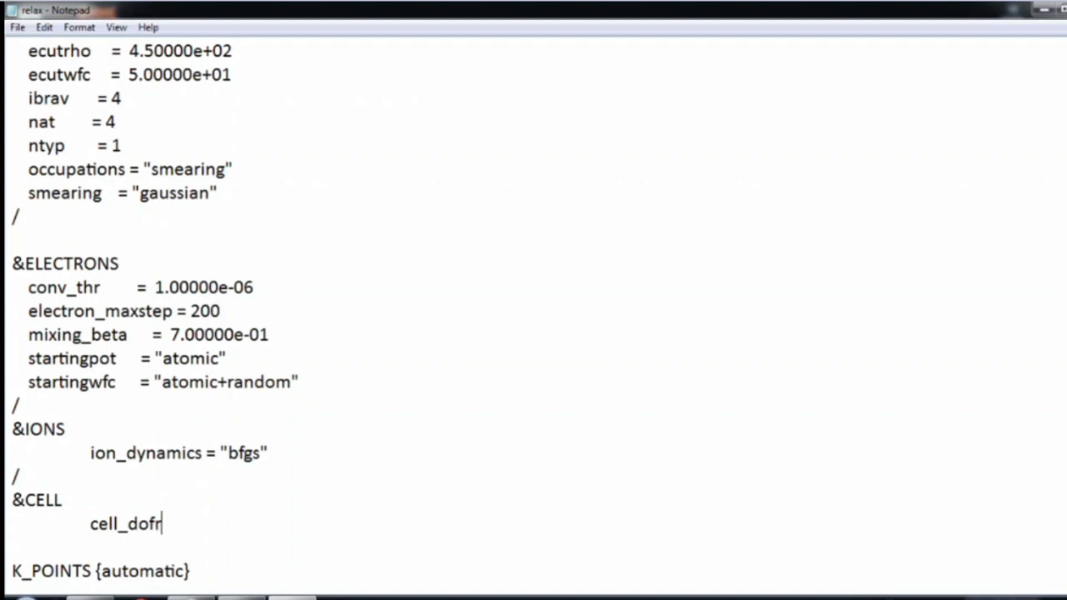
pyautogui.write('ee = "all')
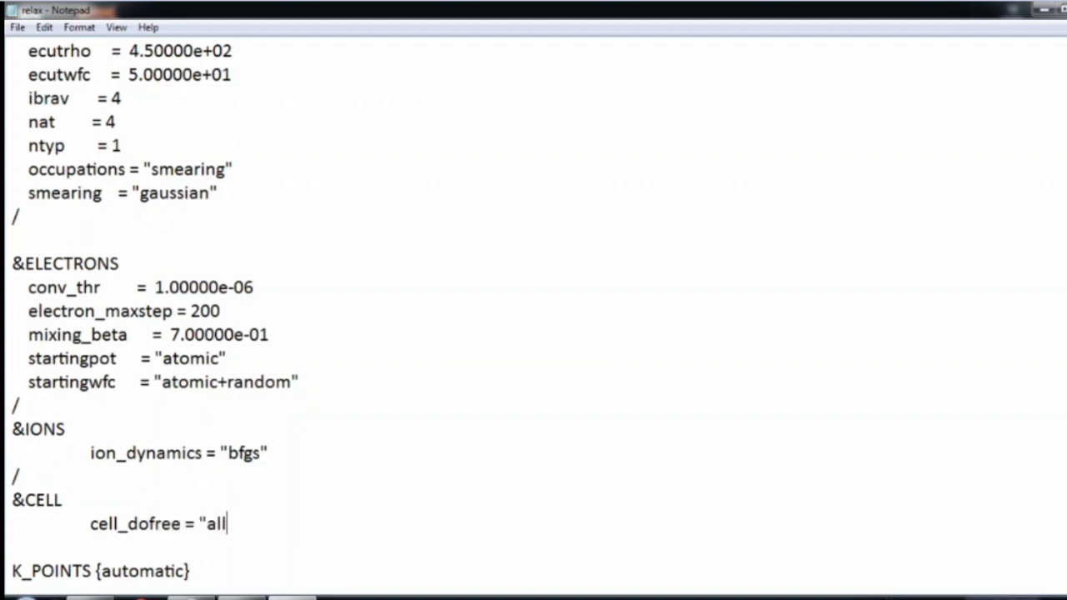
pyautogui.write(':"')
pyautogui.press('BackSpace')
pyautogui.press('BackSpace')
pyautogui.write('"')
# Step: Add cell_dynamics = "bfgs", press = 0.0 and press_conv_thr = 0.5, closing &CELL with a slash
pyautogui.press('Return')
pyautogui.press('Tab')
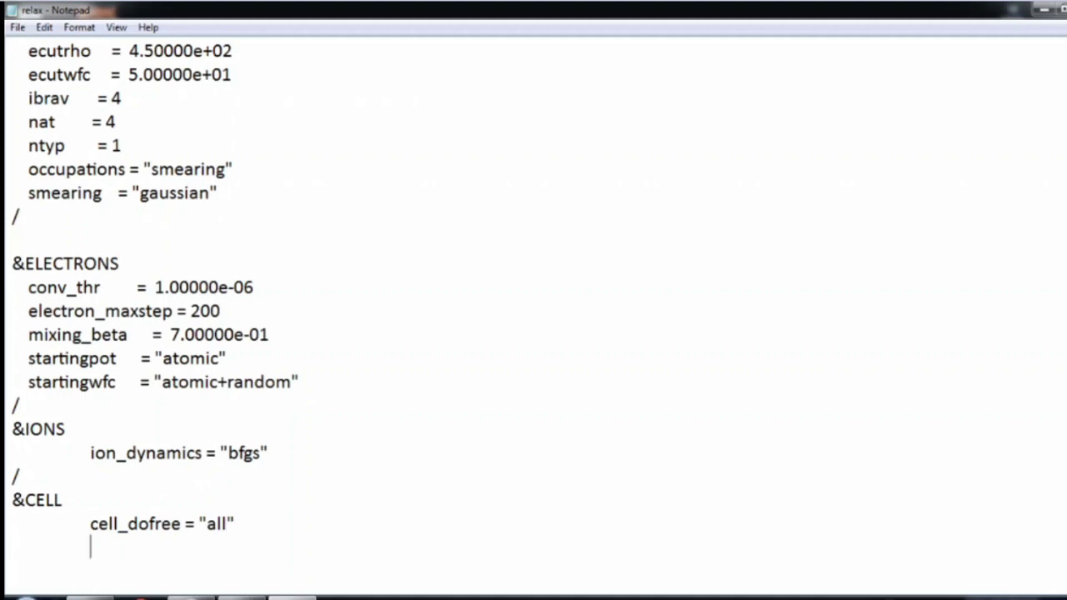
pyautogui.write('cell_dynamic')
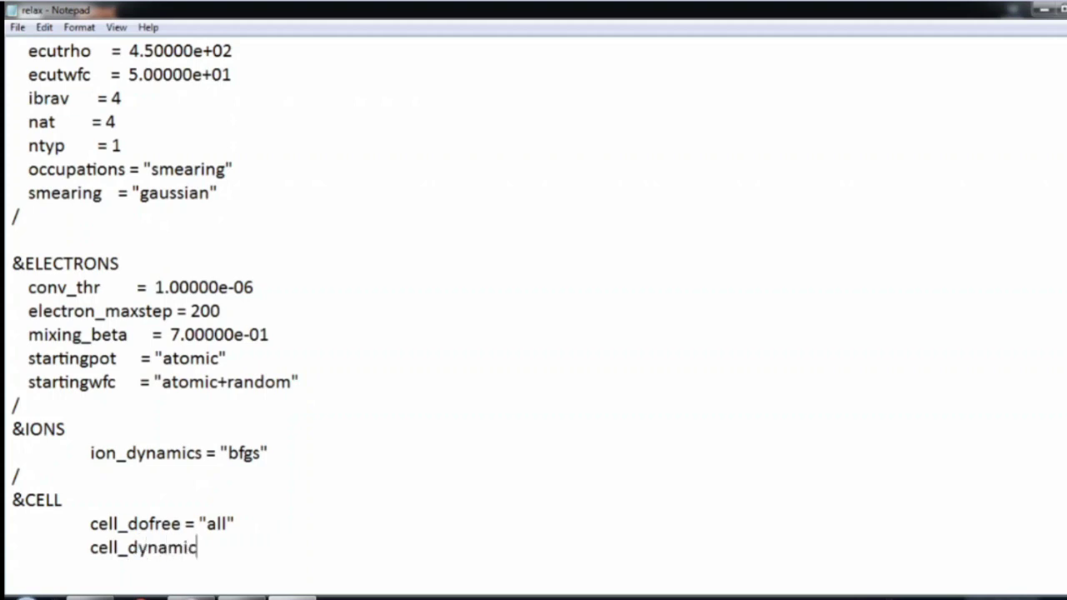
pyautogui.write('s = "bfgs')
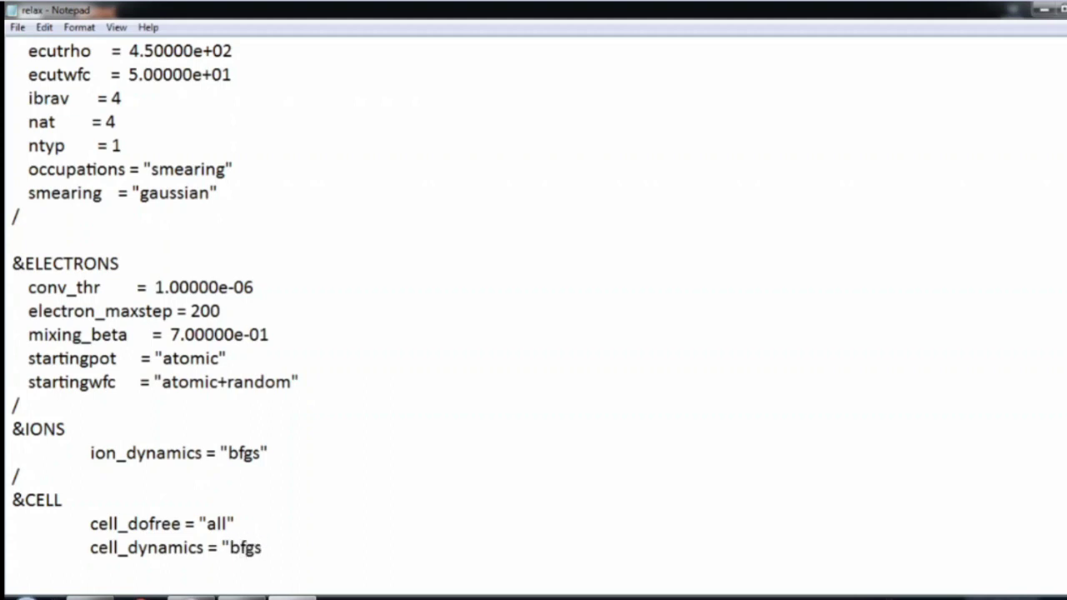
pyautogui.write('"')
pyautogui.press('Return')
pyautogui.write('press = 0.0')
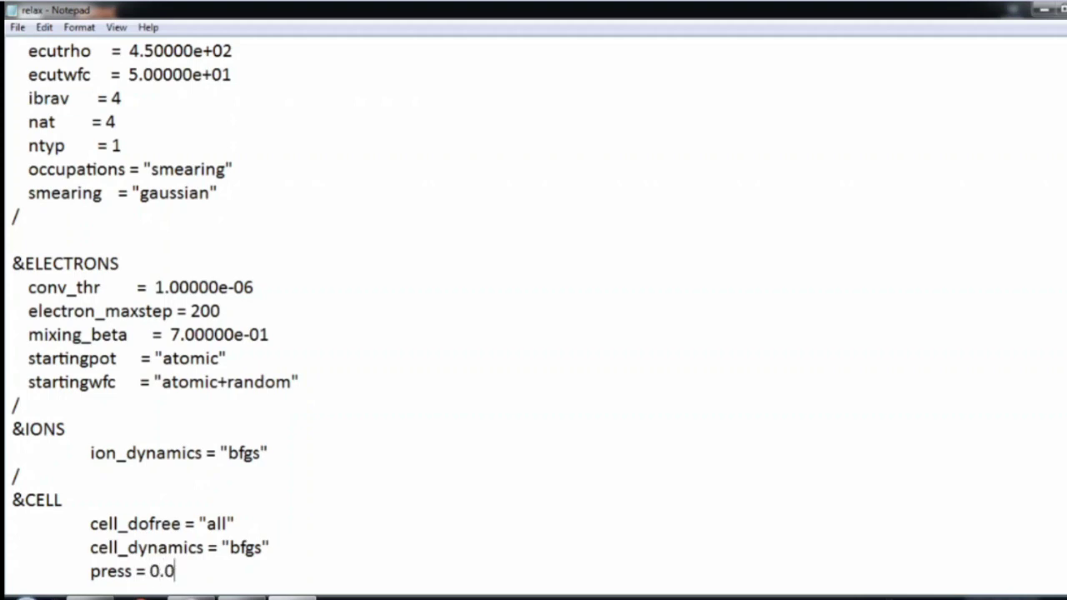
pyautogui.press('Return')
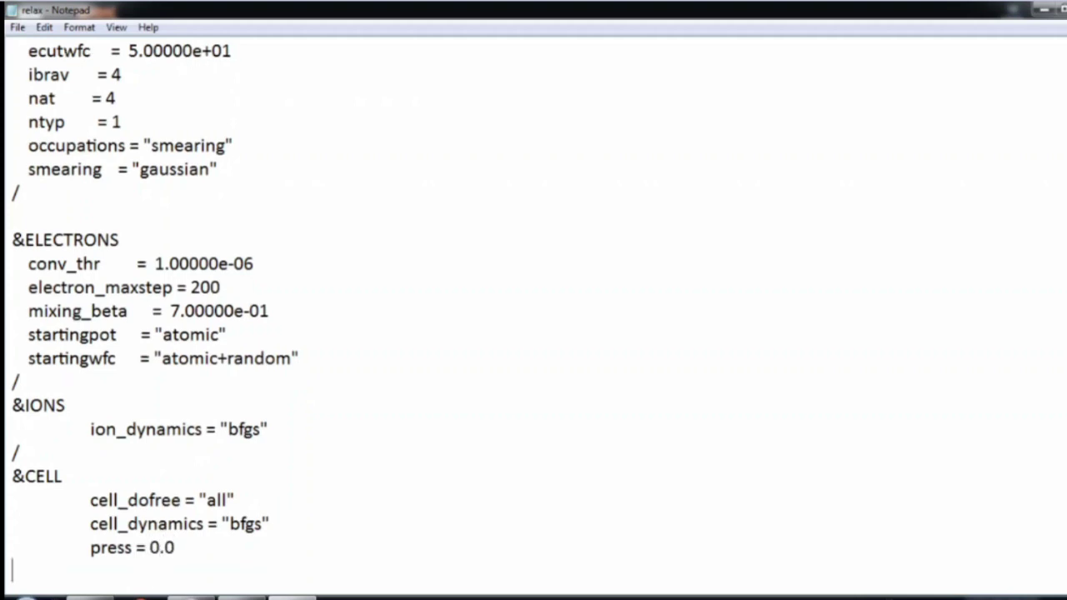
pyautogui.press('Tab')
pyautogui.write('press')
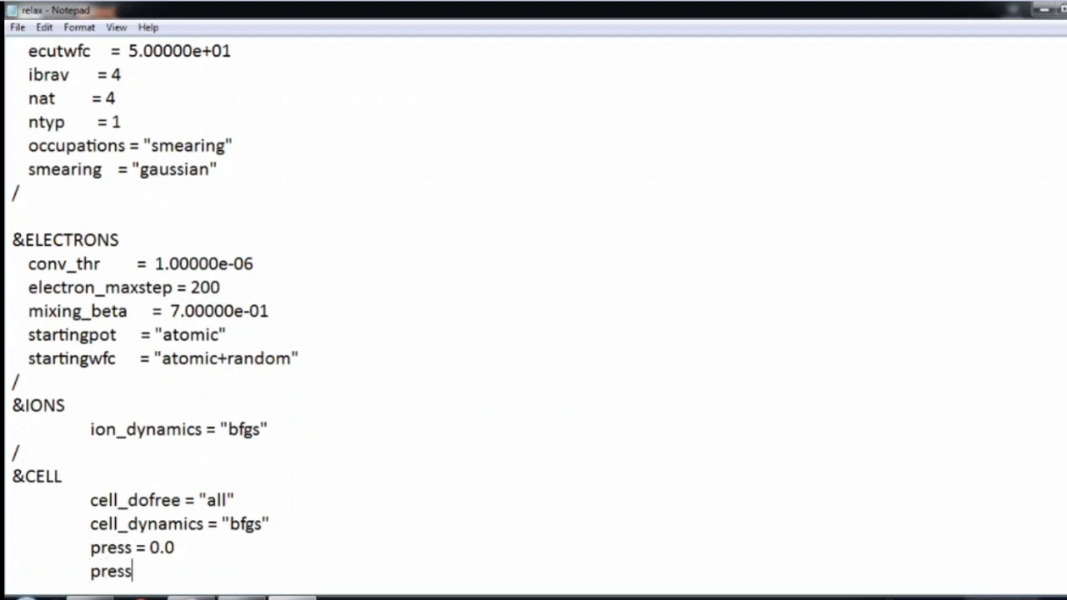
pyautogui.write('_conv_')
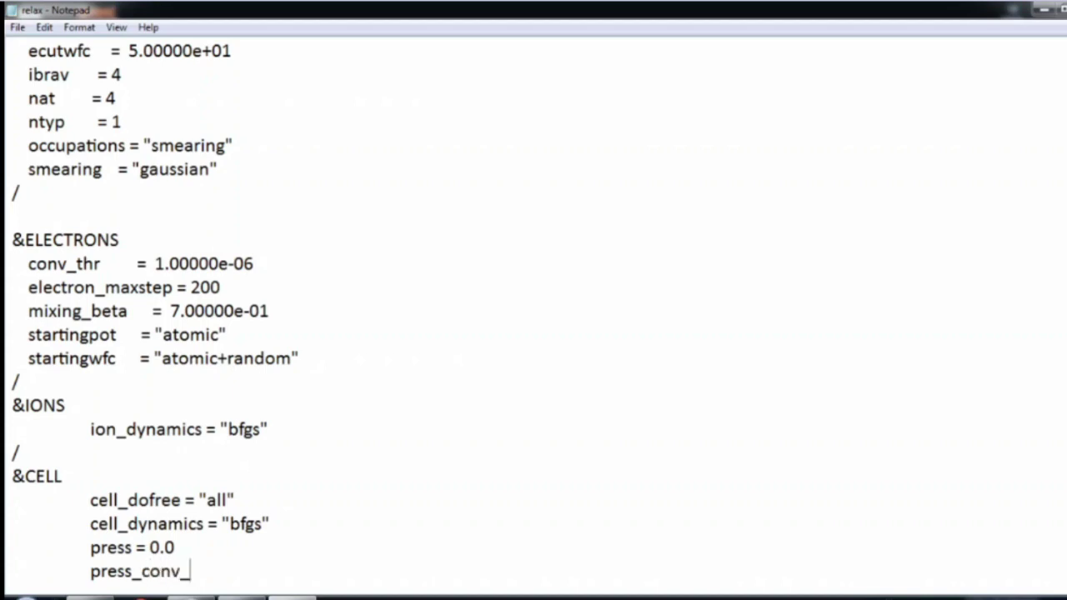
pyautogui.write('thr = 0.5')
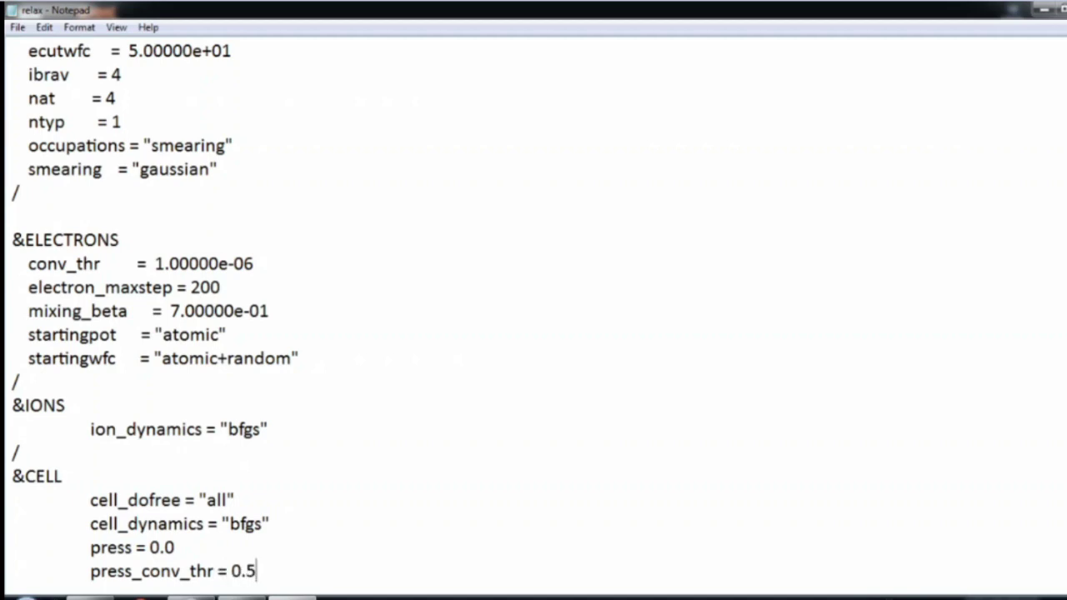
pyautogui.press('Return')
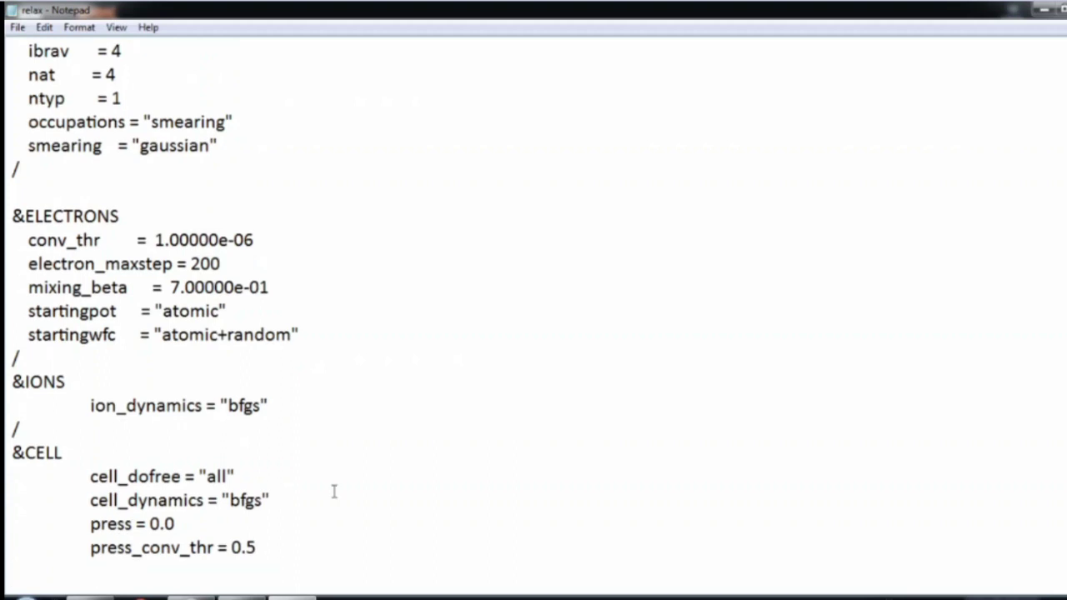
pyautogui.write('/')
# Step: Add K_POINTS {automatic} 6 6 2 0 0 0, the carbon ATOMIC_SPECIES line and crystal ATOMIC_POSITIONS
pyautogui.press('Return')
pyautogui.write('K_POINTS {automatic}')
pyautogui.press('Return')
pyautogui.write('6 6 2 0 0 0')
pyautogui.press('Return')
pyautogui.press('Return')
pyautogui.write('ATOMIC_SPECIES')
pyautogui.press('Return')
pyautogui.write('C    12.01070 C.pbe-n-rrkjus_psl.1.0.0.UPF')
pyautogui.press('Return')
pyautogui.press('Return')
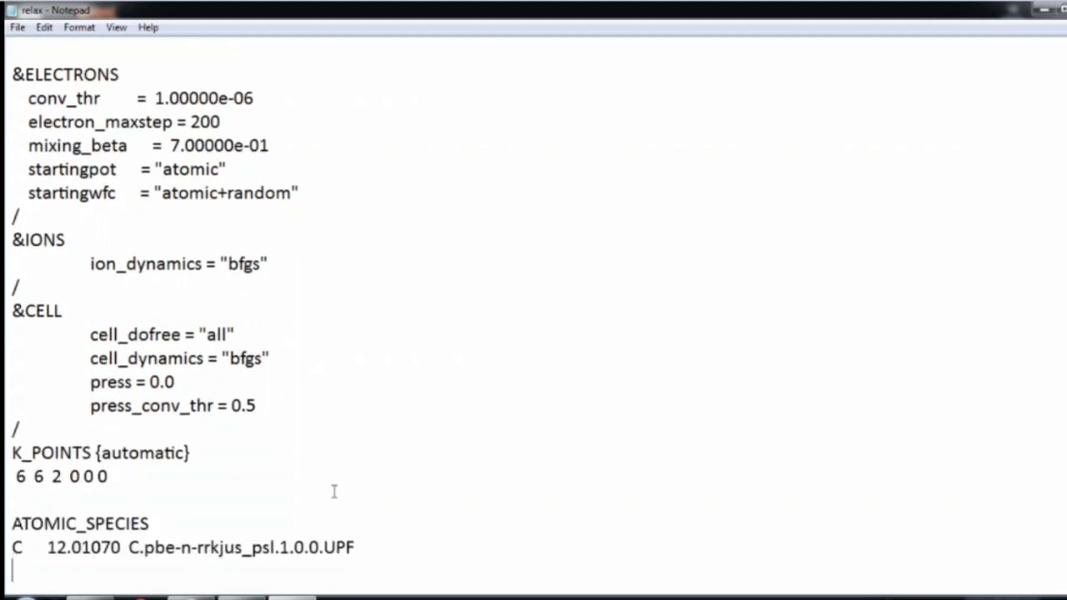
pyautogui.write('ATOMIC_POSITIONS {crystal}')
pyautogui.press('Return')
pyautogui.write('C    0.000000 0.000000 0.250000 C    0.000000 0.000000 0.750000 C    0.333333 0.666667 0.250000 C    0.666667 0.333333 0.750000')
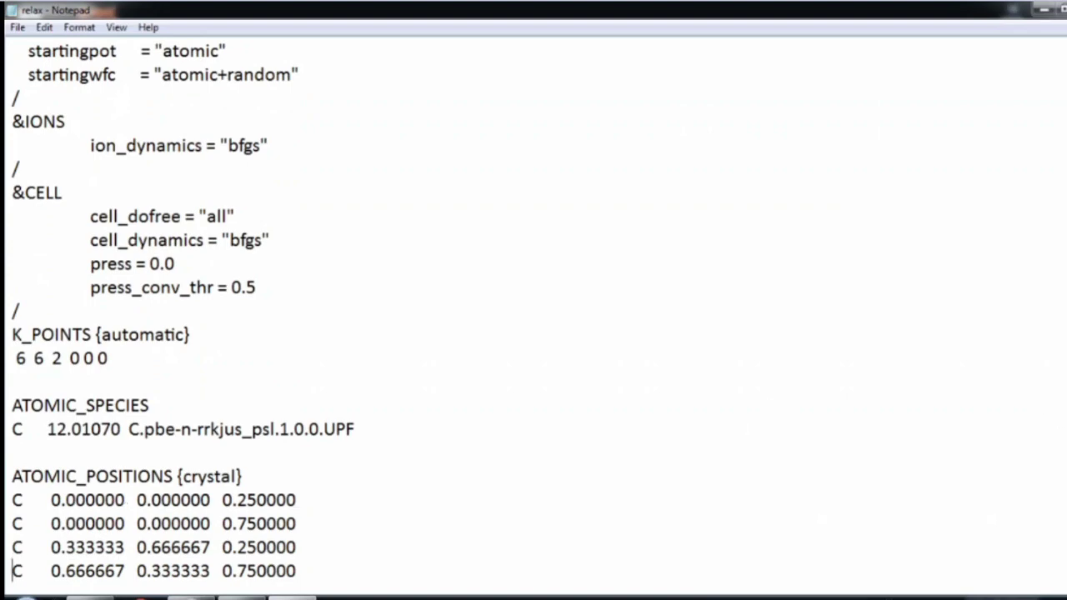
pyautogui.scroll(2, 534, 316)
pyautogui.scroll(6, 534, 317)
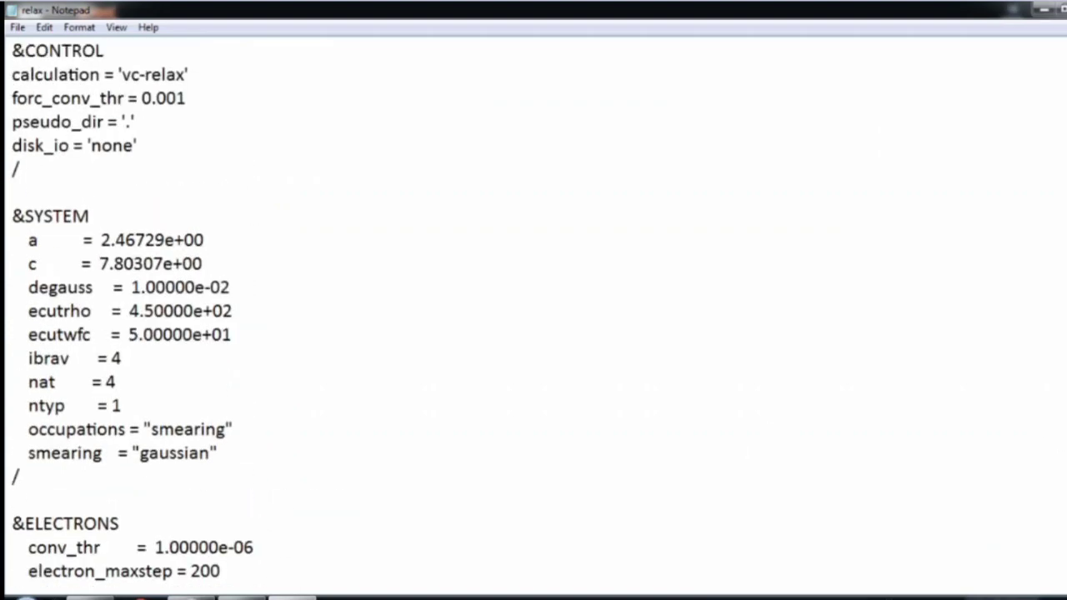
pyautogui.click(17, 26)
# Step: Save the edited input as vcrelax.in and return to the lab 5 folder
pyautogui.click(45, 101)
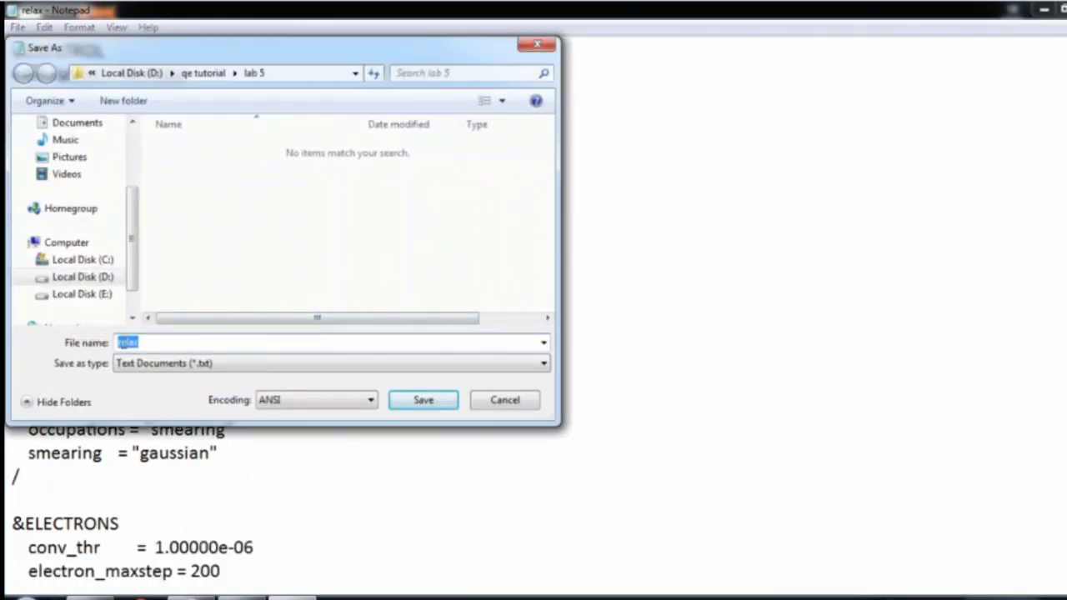
pyautogui.click(121, 343)
pyautogui.write('vcrelax.in')
pyautogui.click(431, 403)
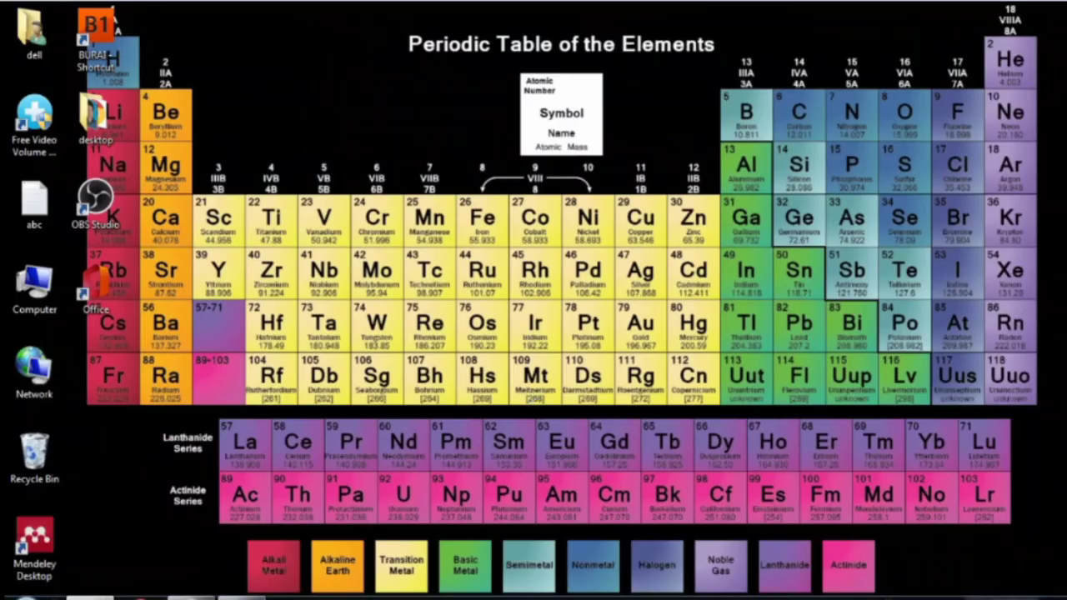
pyautogui.click(147, 577)
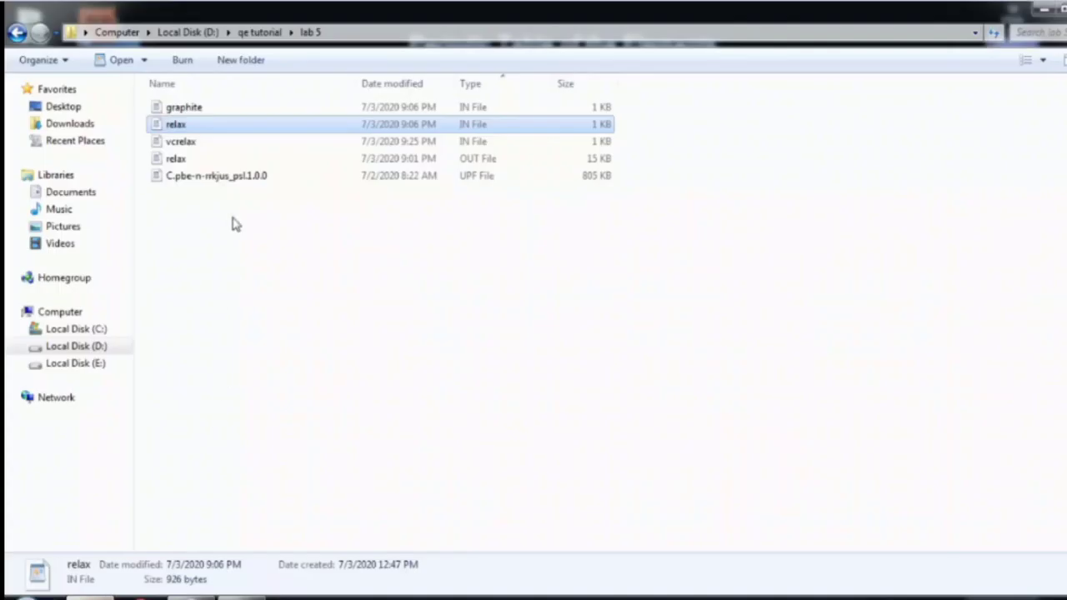
# Step: Minimise the pw command window and bring up actions for the new vcrelax output file
pyautogui.click(233, 223)
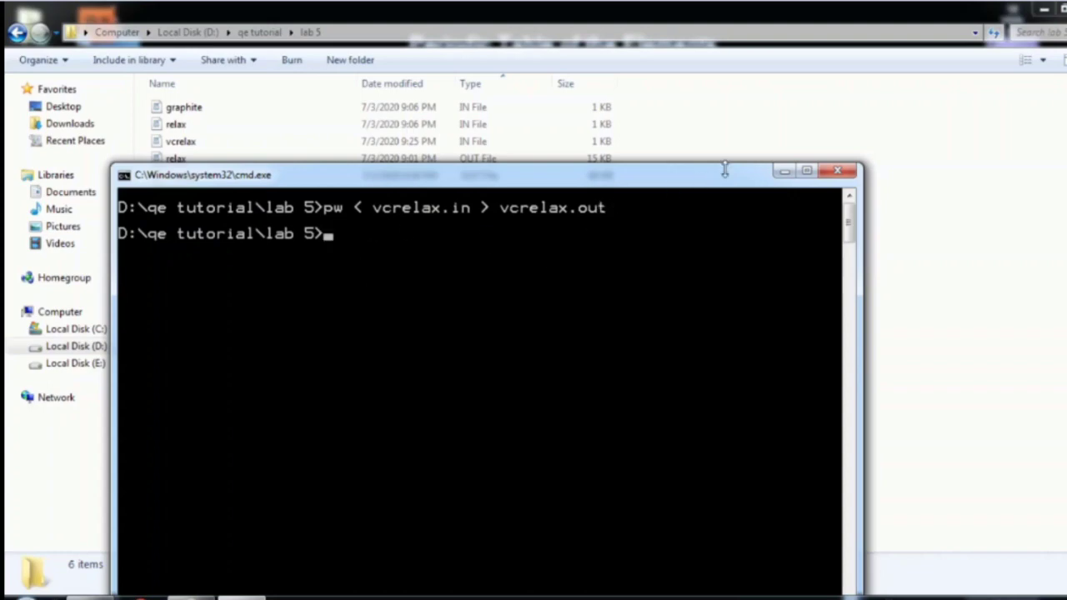
pyautogui.click(786, 172)
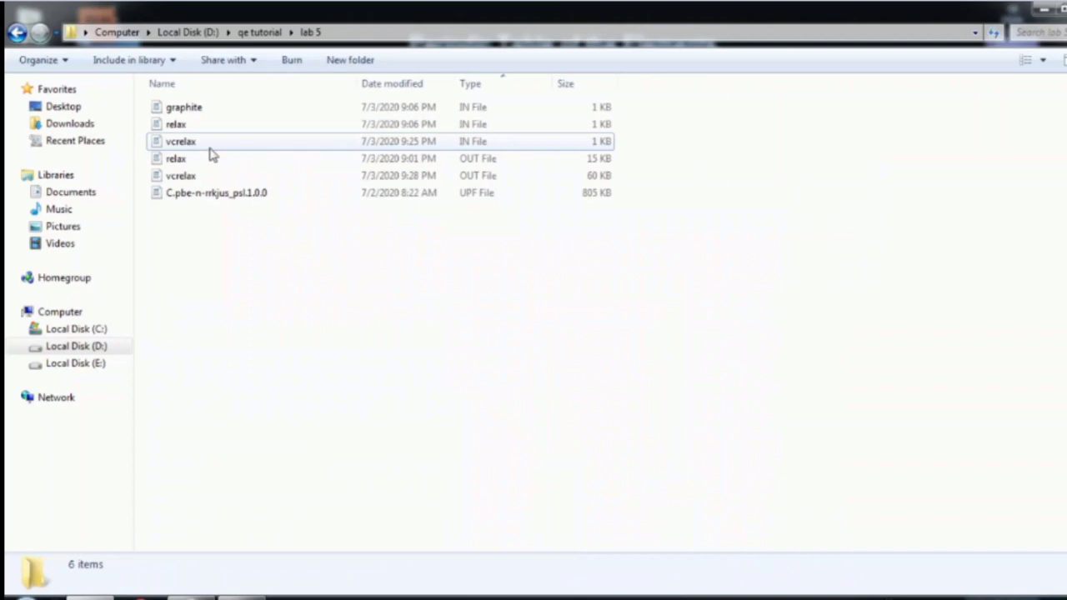
pyautogui.click(264, 177)
pyautogui.rightClick(265, 180)
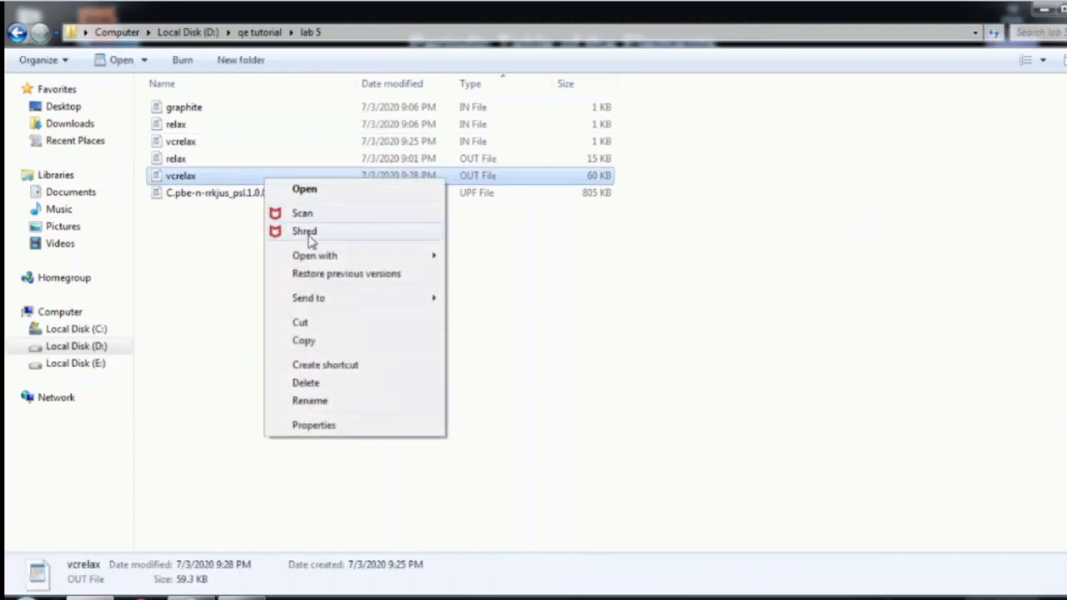
# Step: Open vcrelax.out in maximised Notepad and scroll to celldm(1)= 4.662502 and celldm(3)= 3.162608
pyautogui.moveTo(320, 260)
pyautogui.click(473, 257)
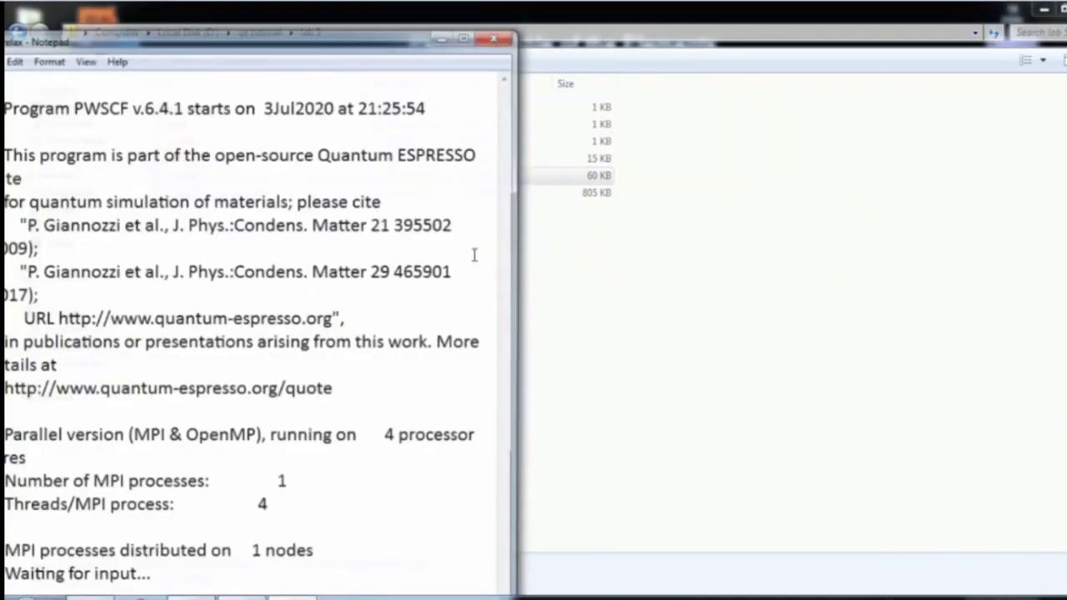
pyautogui.click(467, 35)
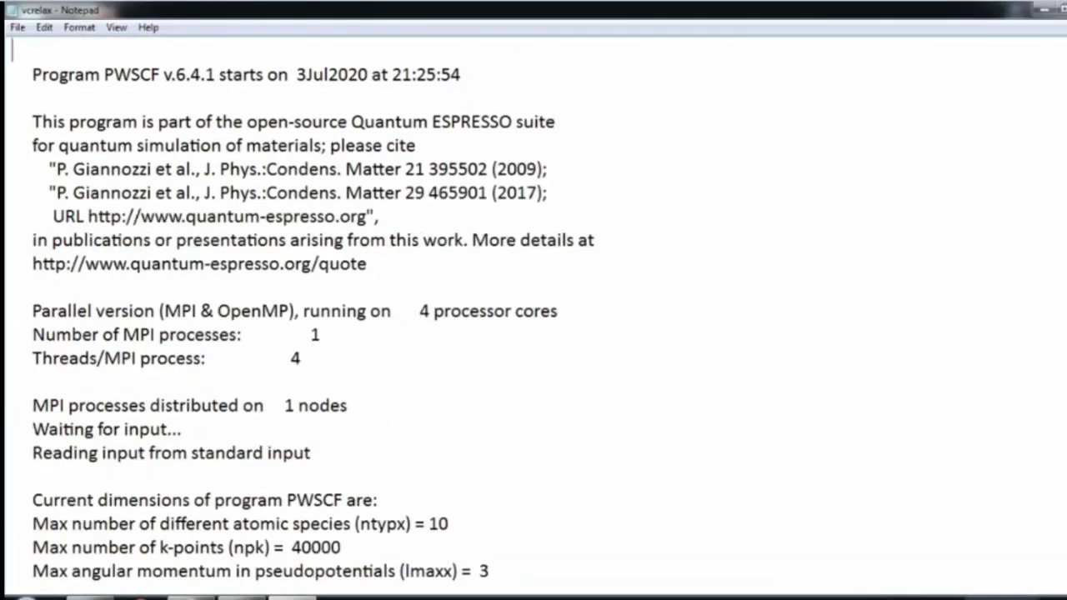
pyautogui.scroll(-12, 534, 317)
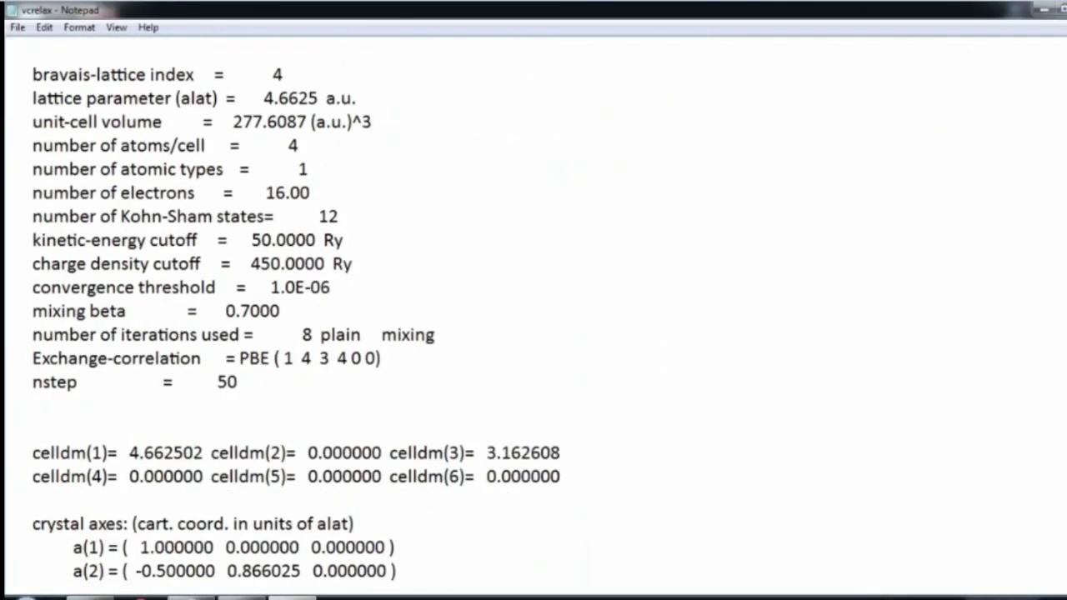
pyautogui.scroll(1, 780, 111)
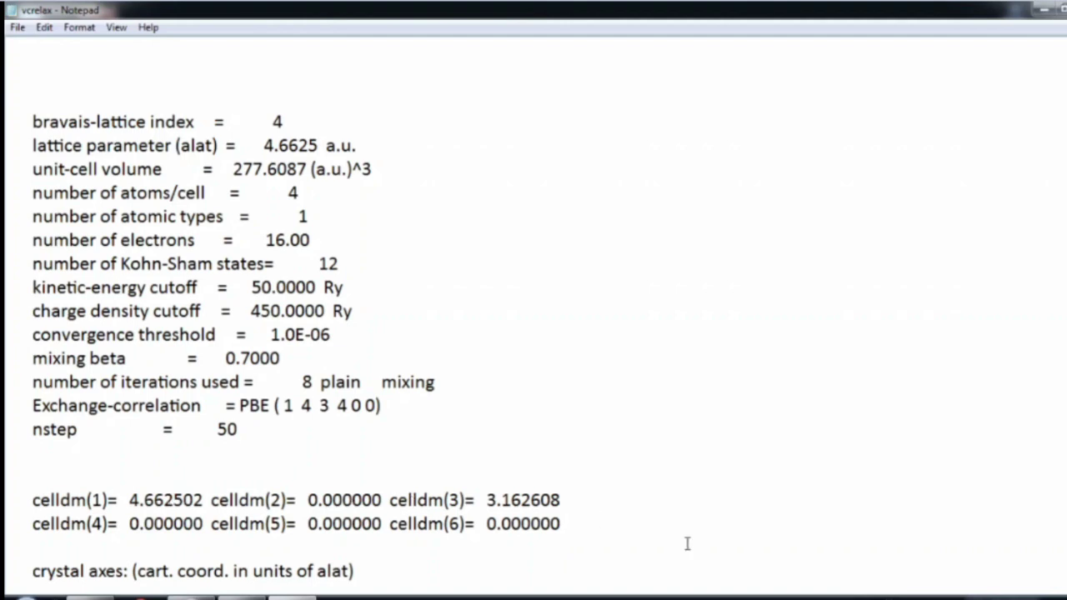
pyautogui.scroll(-2, 296, 333)
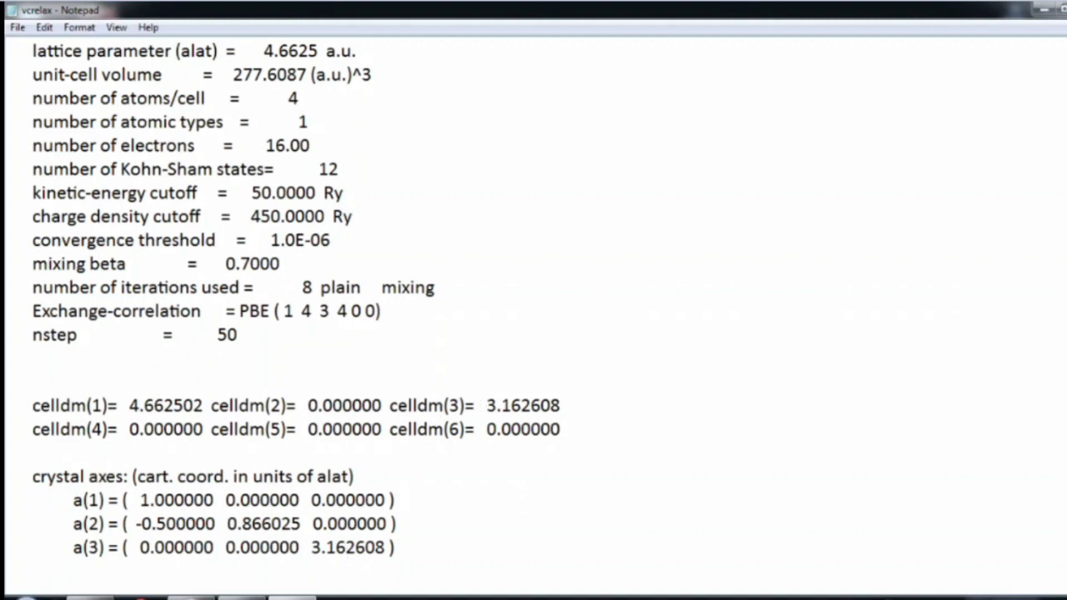
pyautogui.click(714, 334)
# Step: Search the vcrelax output for 'final' and move down to the final CELL_PARAMETERS and ATOMIC_POSITIONS
pyautogui.hotkey('ctrl', 'f')
pyautogui.write('final')
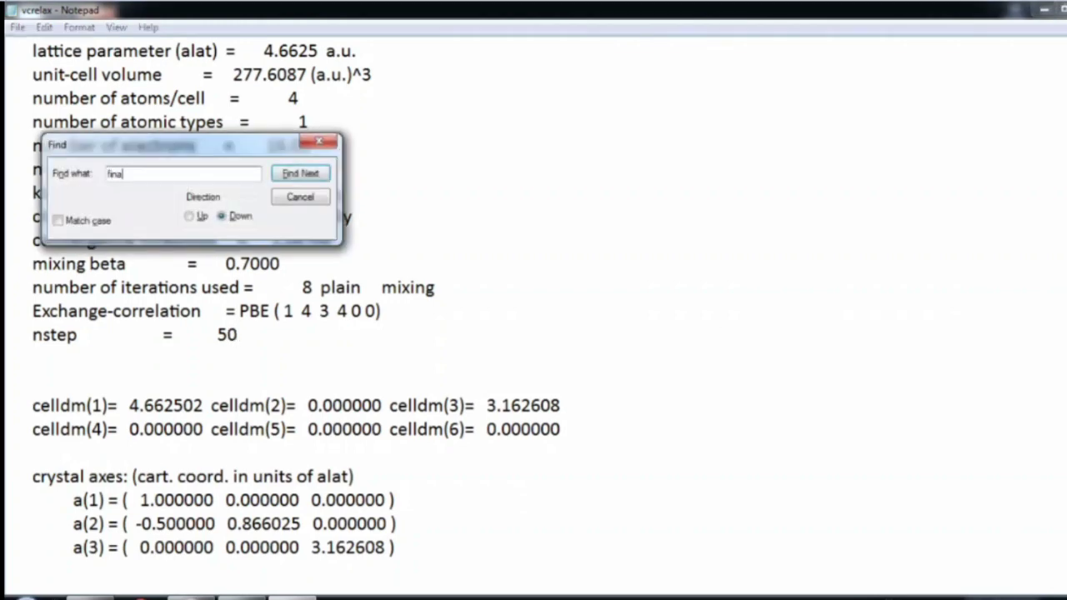
pyautogui.press('Return')
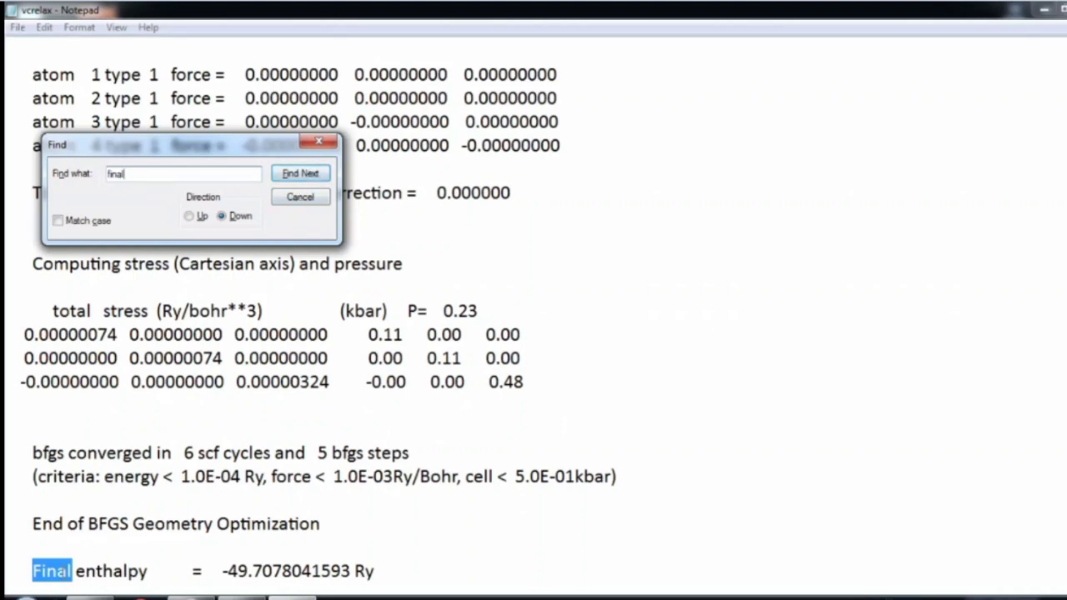
pyautogui.click(314, 173)
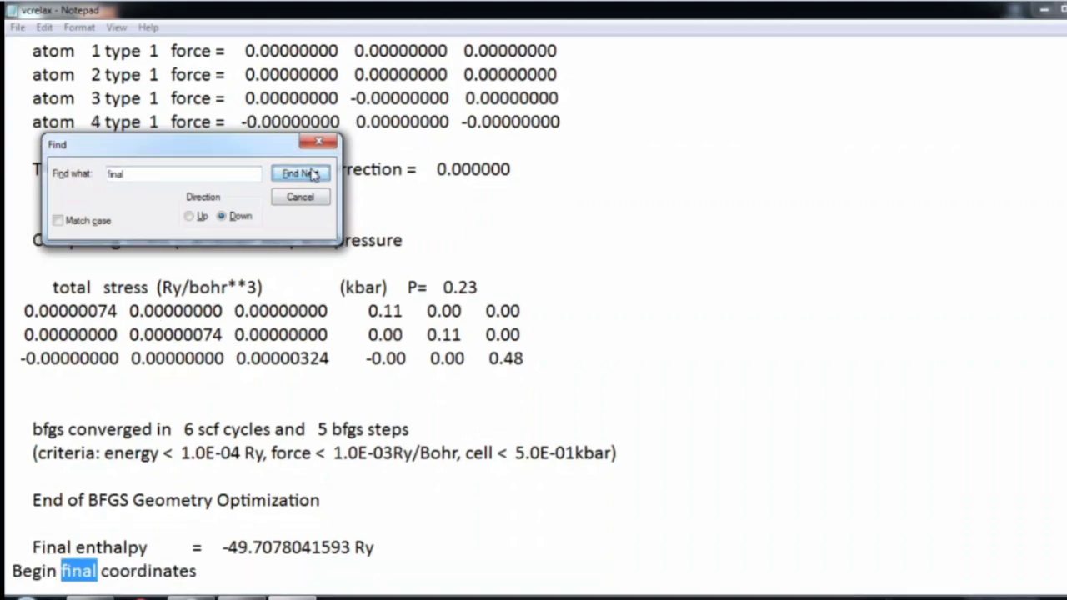
pyautogui.click(311, 199)
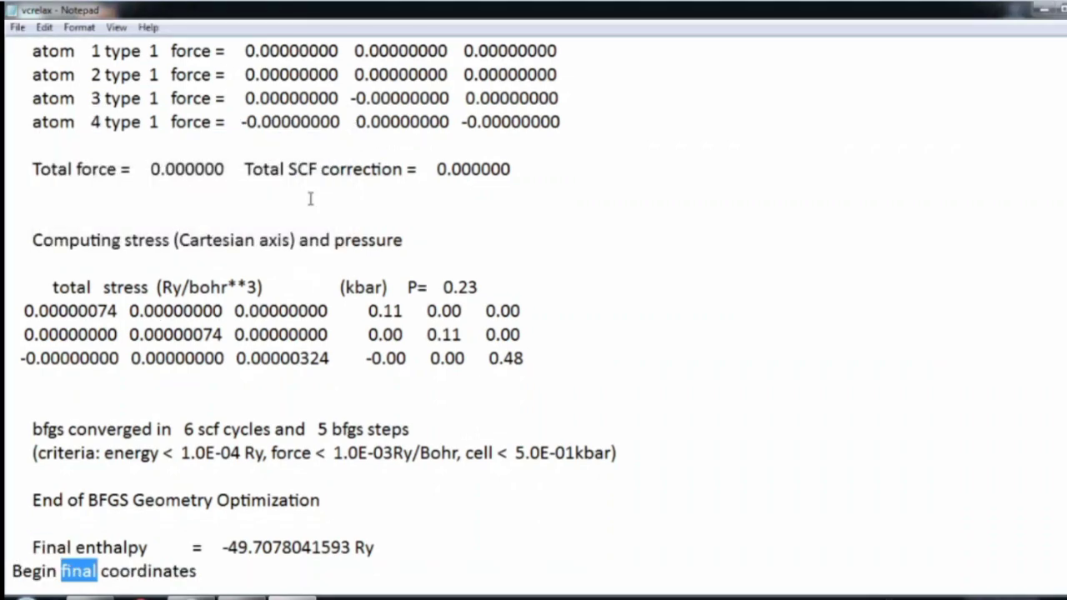
pyautogui.press('Down')
pyautogui.press('Down')
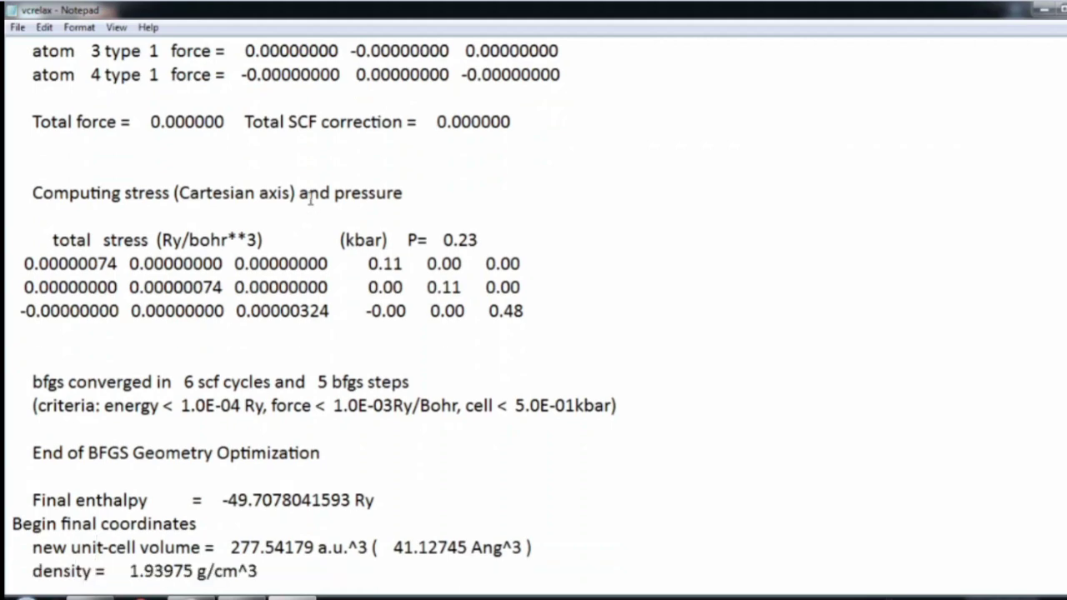
pyautogui.press('Down')
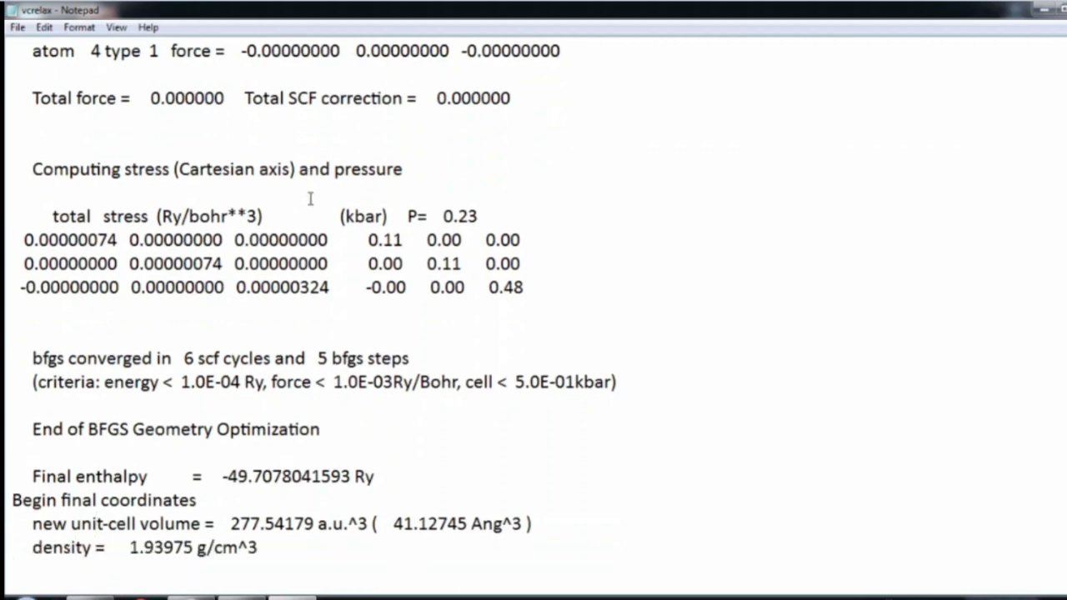
pyautogui.press('Down')
pyautogui.press('Down')
pyautogui.press('Down')
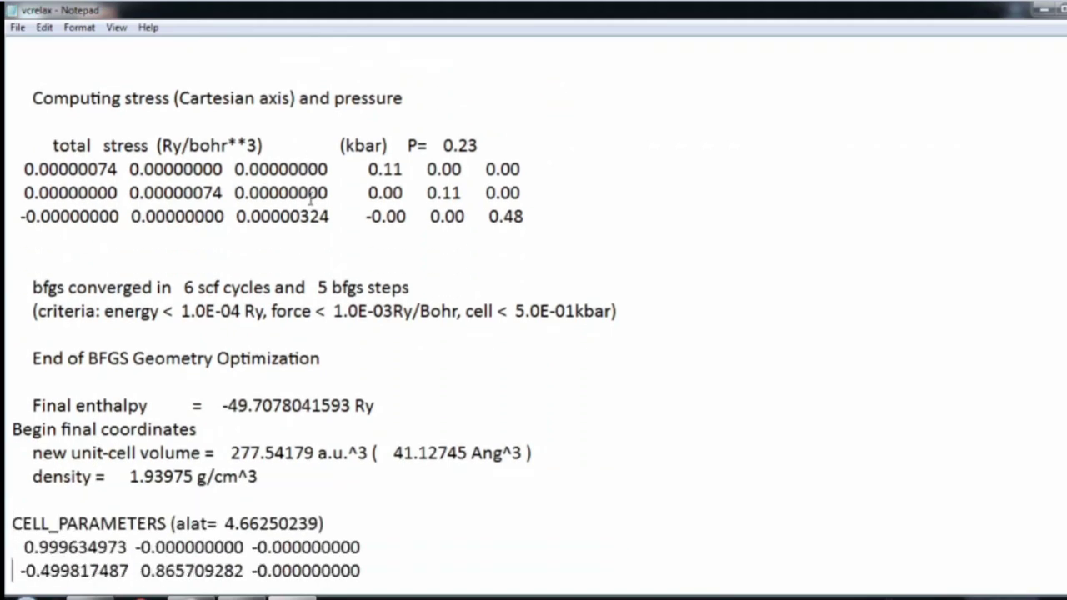
pyautogui.press('Down')
pyautogui.press('Down')
pyautogui.press('Down')
pyautogui.press('Down')
pyautogui.press('Down')
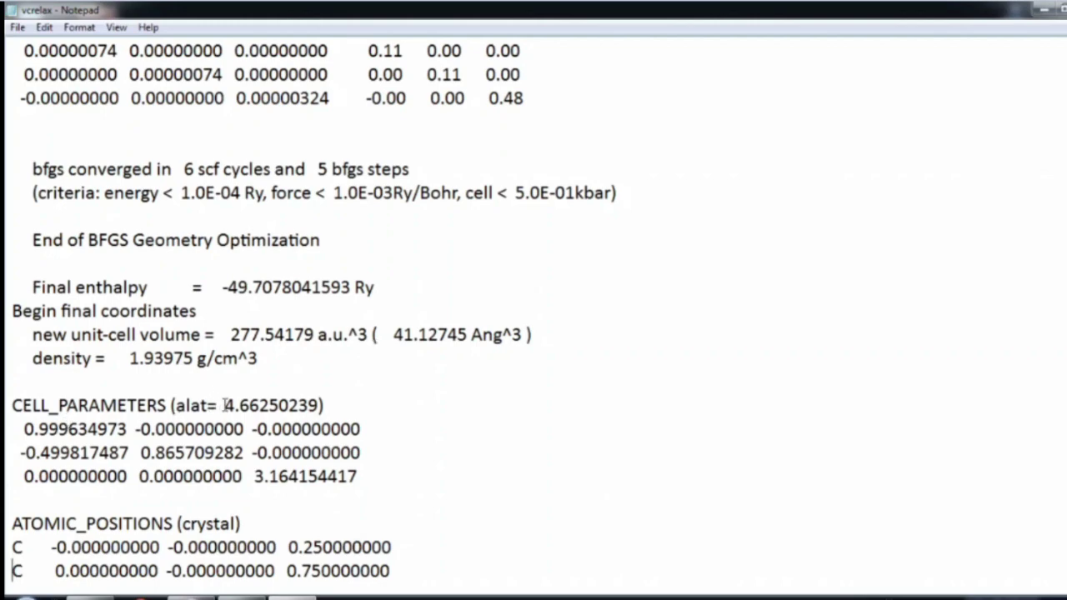
# Step: Check the final alat 4.66250239, copy the final ATOMIC_POSITIONS block, and return to the folder
pyautogui.moveTo(225, 405); pyautogui.dragTo(319, 405)
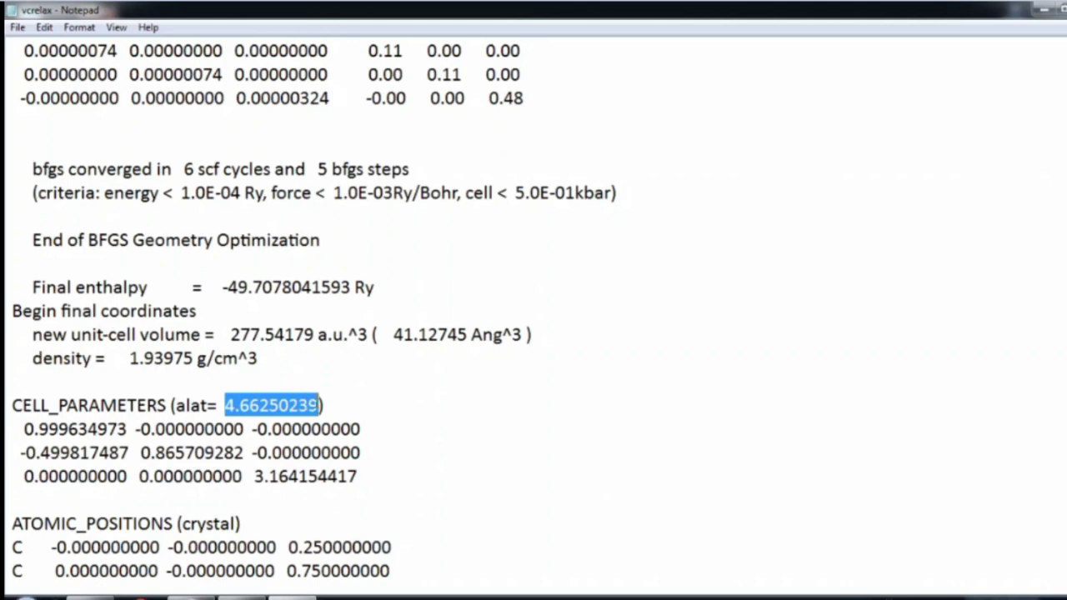
pyautogui.click(218, 405)
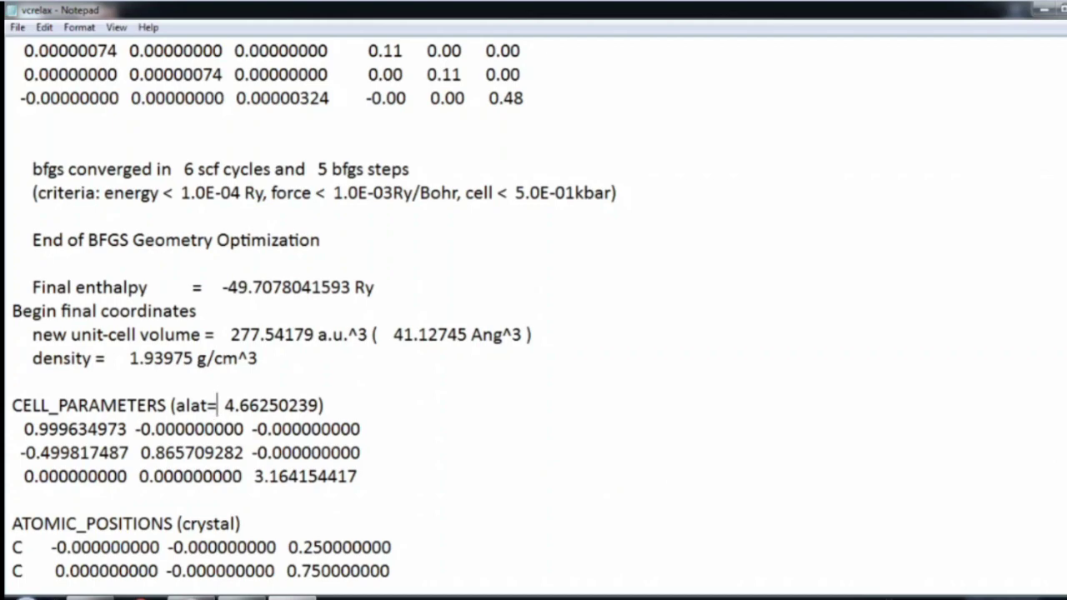
pyautogui.moveTo(12, 523); pyautogui.dragTo(388, 547)
pyautogui.hotkey('ctrl', 'c')
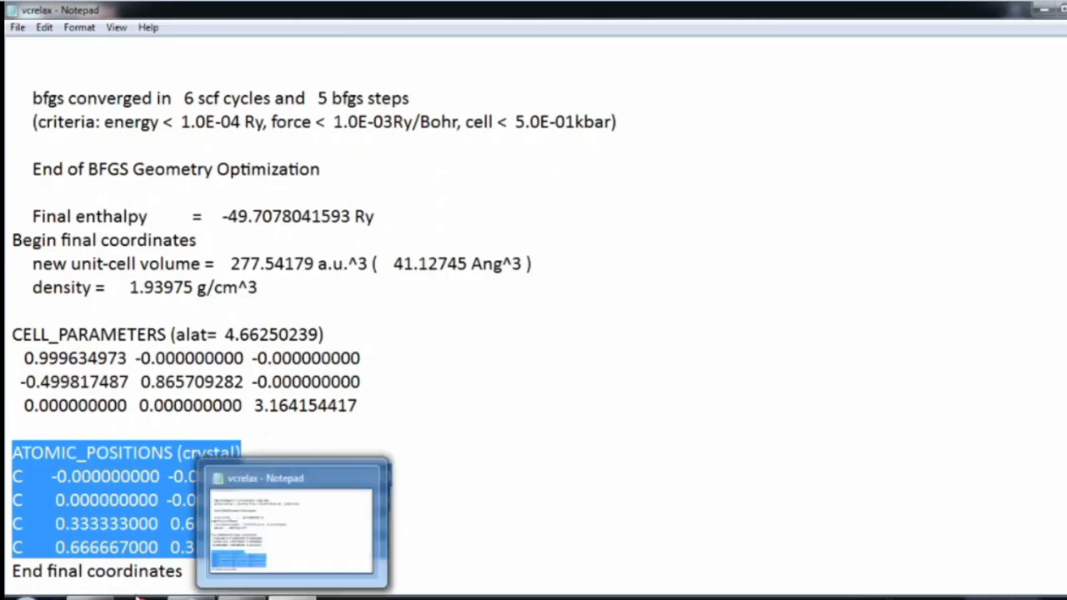
pyautogui.click(190, 595)
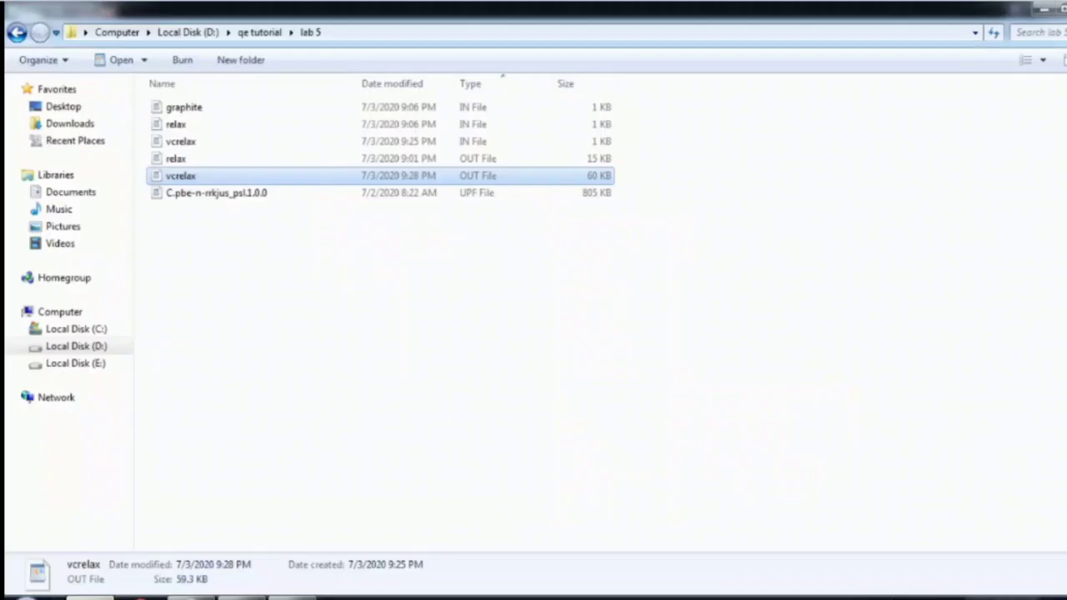
# Step: Open graphite in WordPad and paste the relaxed vcrelax coordinates over its ATOMIC_POSITIONS block
pyautogui.doubleClick(174, 107)
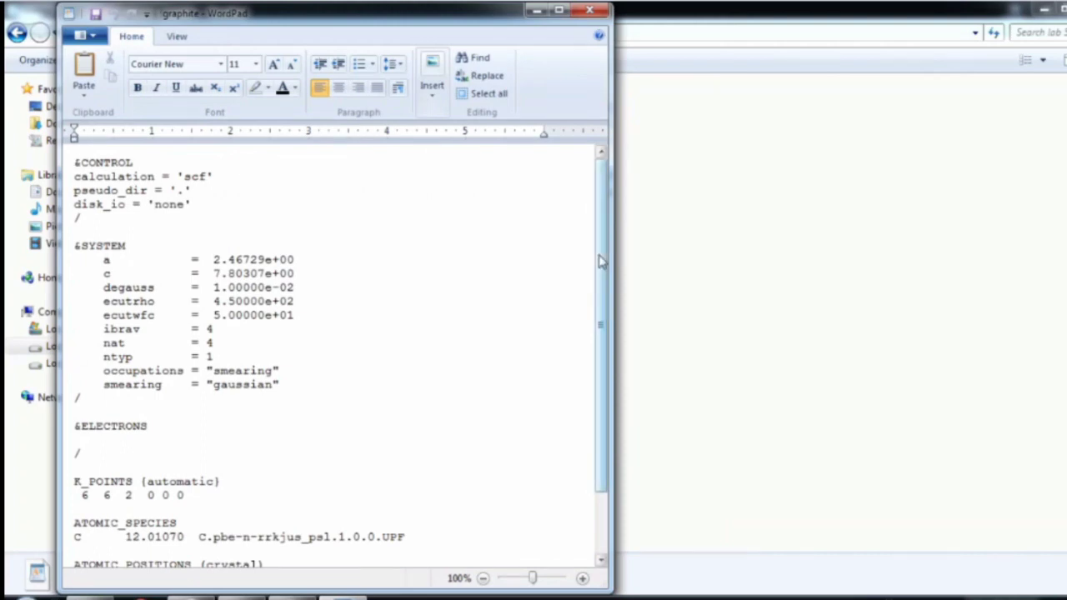
pyautogui.moveTo(600, 325); pyautogui.dragTo(600, 386)
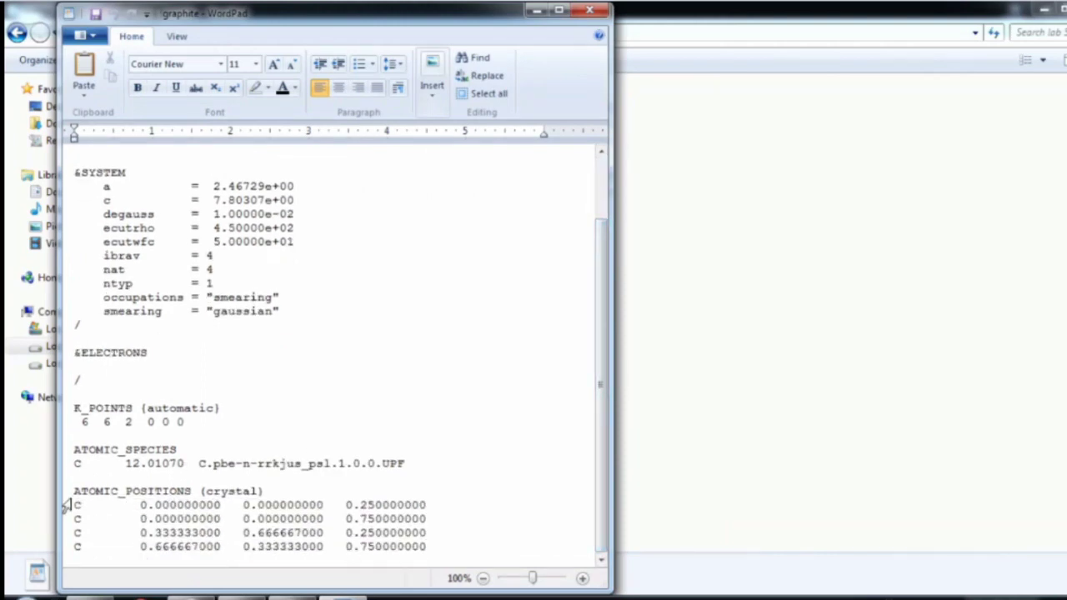
pyautogui.moveTo(75, 492); pyautogui.dragTo(433, 546)
pyautogui.hotkey('ctrl', 'v')
pyautogui.click(1044, 9)
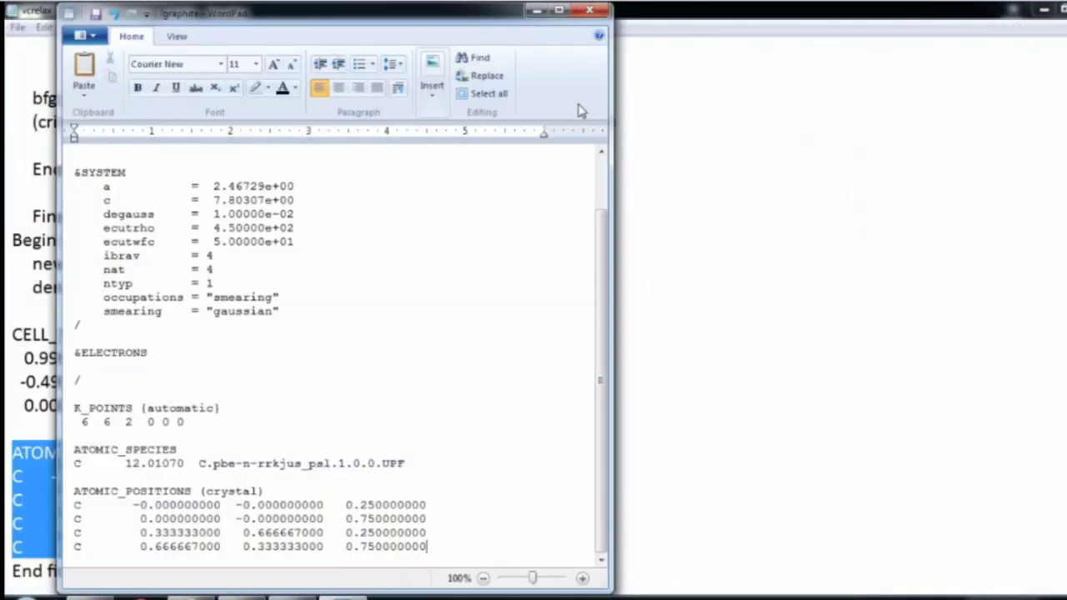
pyautogui.moveTo(454, 20); pyautogui.dragTo(1066, 50)
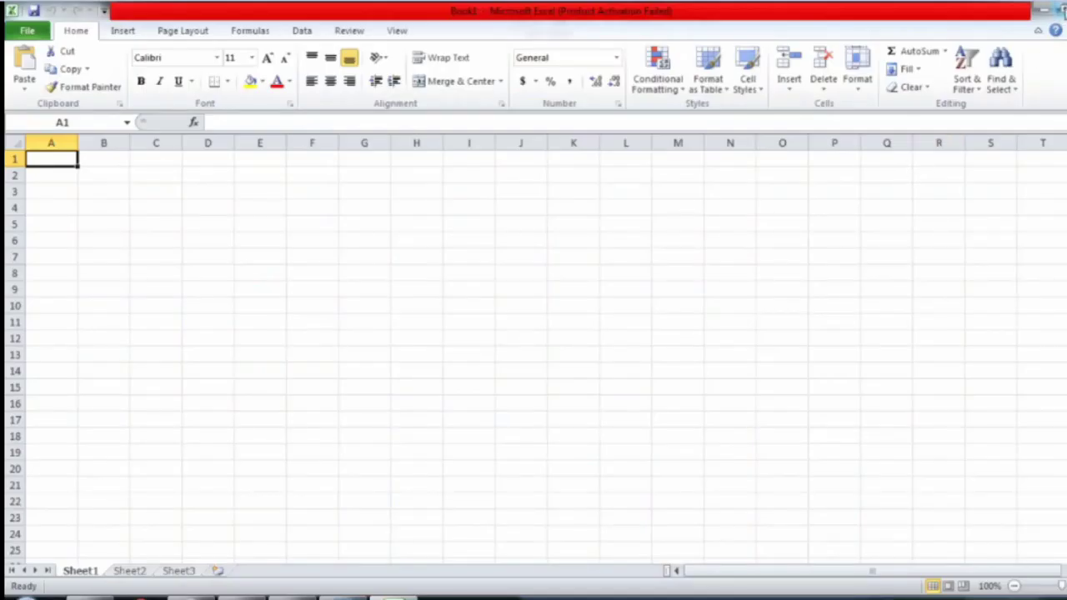
# Step: Put Excel on the right half of the screen and label A3 'for hexagonal'
pyautogui.click(1061, 8)
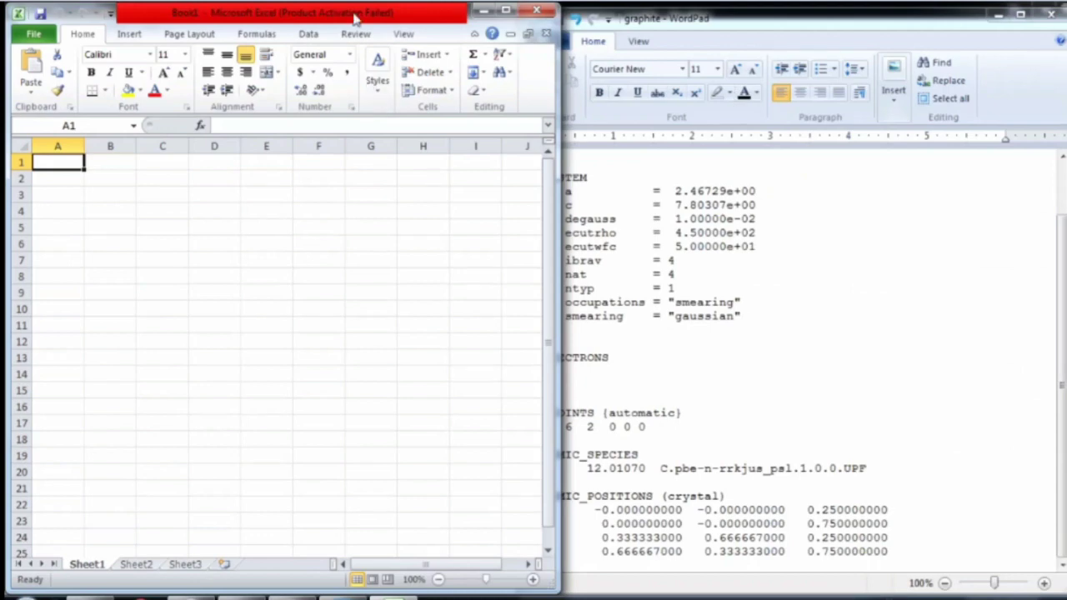
pyautogui.moveTo(356, 18); pyautogui.dragTo(785, 26)
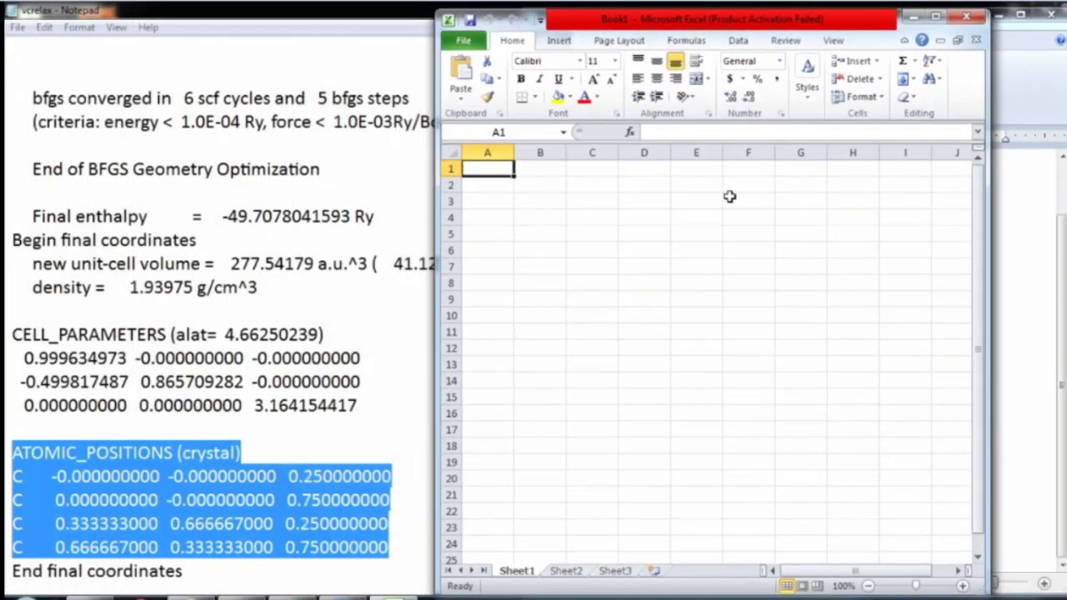
pyautogui.click(497, 201)
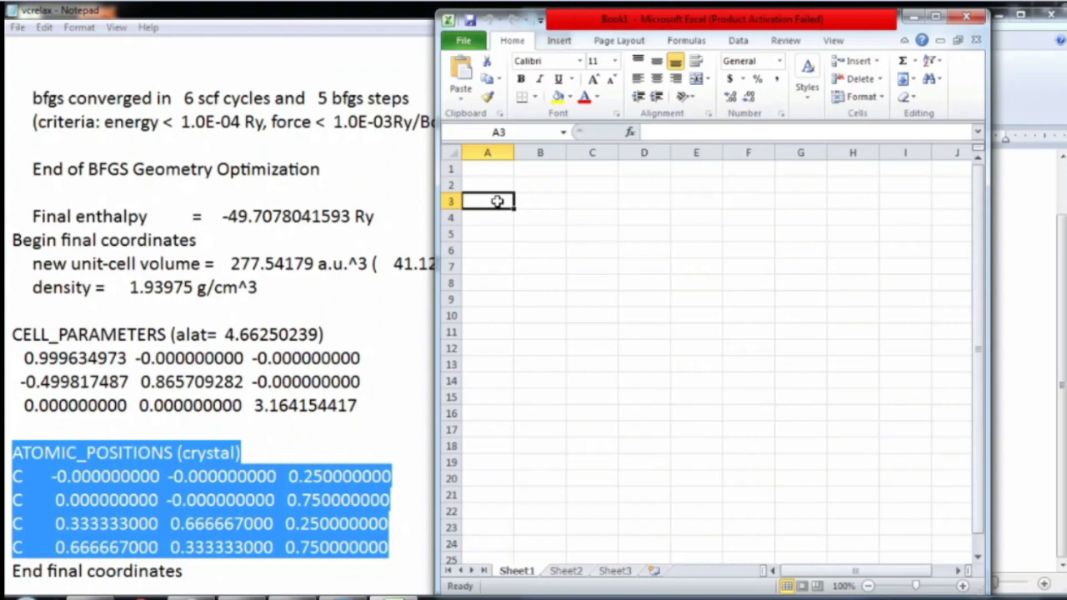
pyautogui.write('for hec')
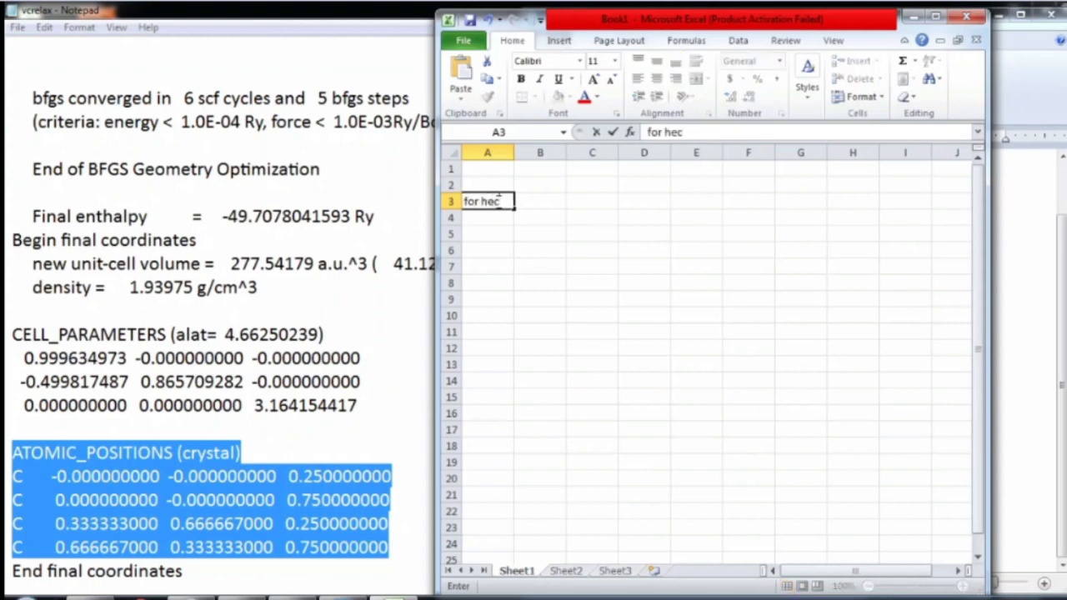
pyautogui.press('BackSpace')
pyautogui.write('xagonal')
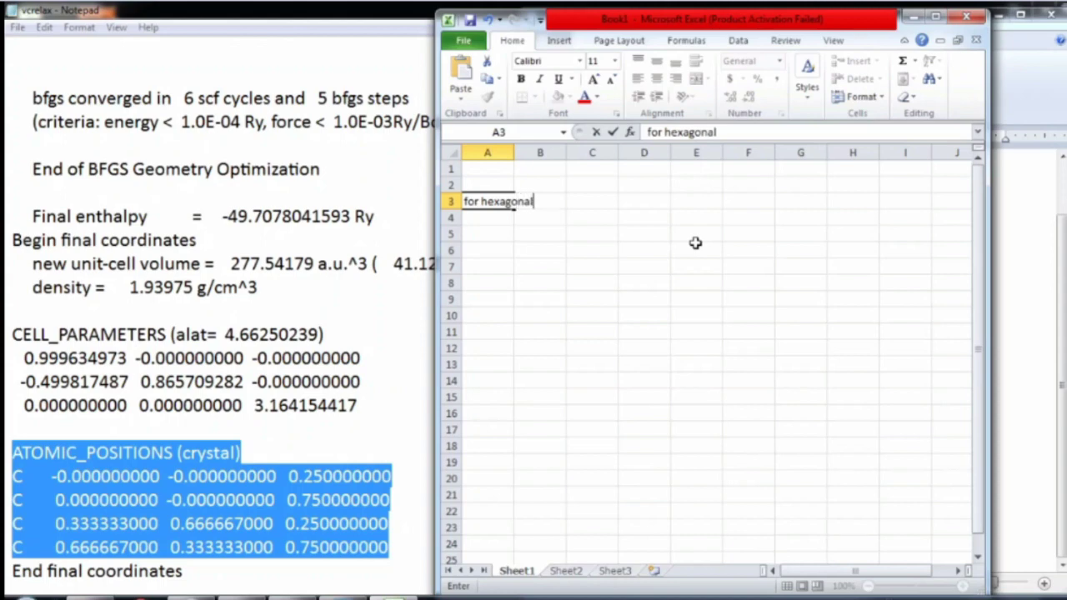
pyautogui.press('Return')
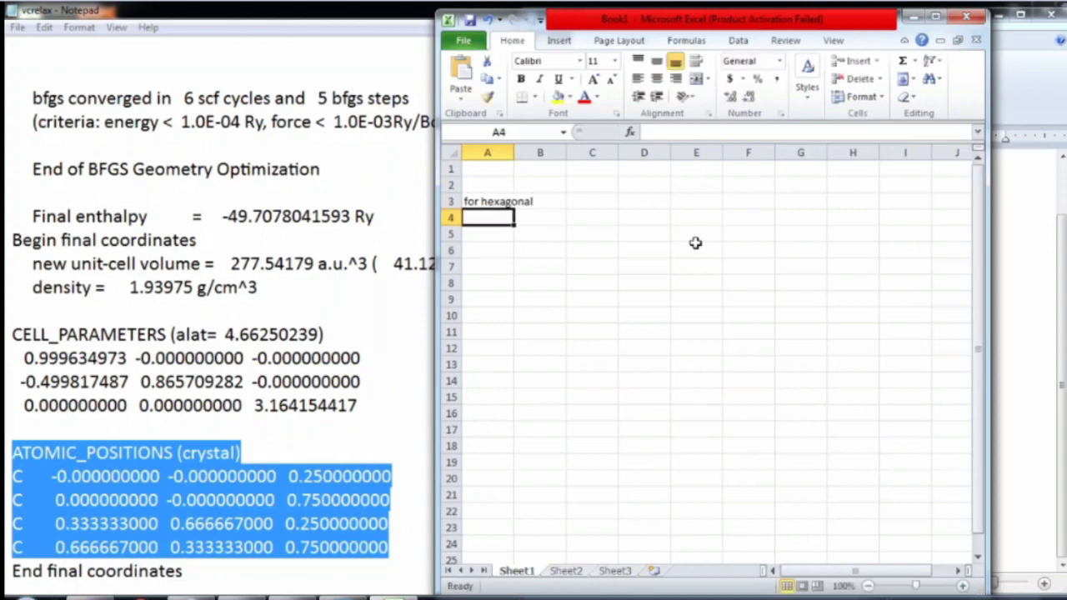
pyautogui.press('Return')
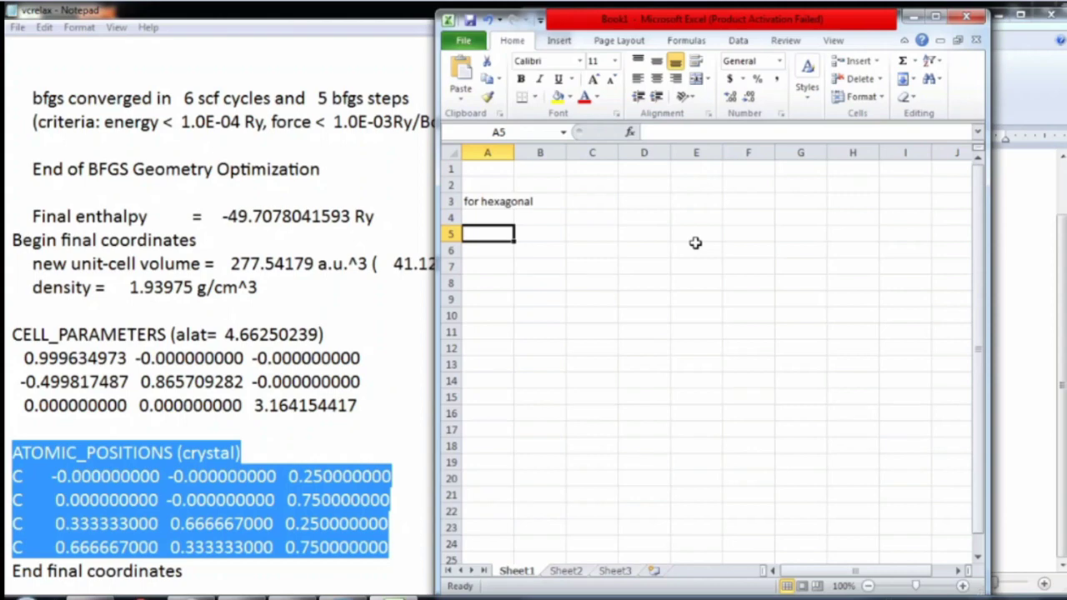
# Step: Label A5 'here alat =', enter 4.66250239 in C5 and autofit column C
pyautogui.write('here')
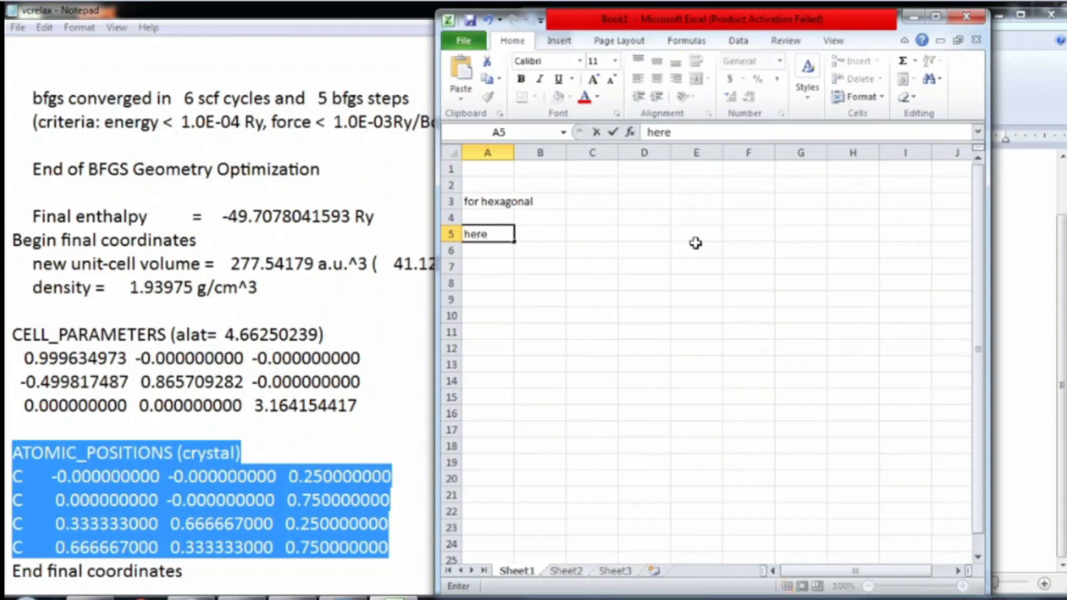
pyautogui.write(' al')
pyautogui.press('BackSpace')
pyautogui.write('alat = 4.66')
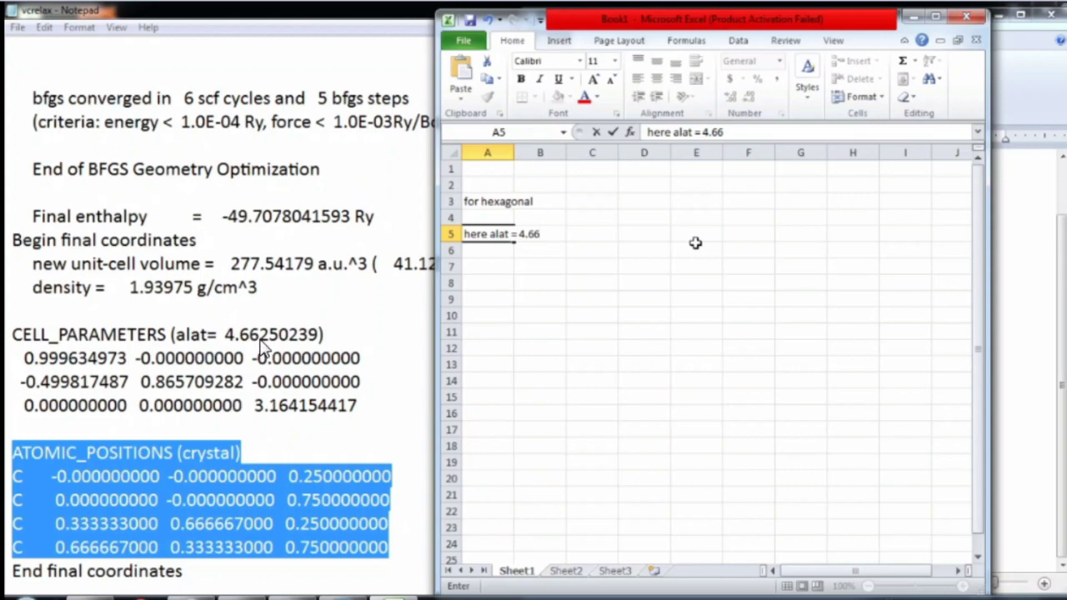
pyautogui.press('BackSpace')
pyautogui.press('BackSpace')
pyautogui.press('BackSpace')
pyautogui.press('BackSpace')
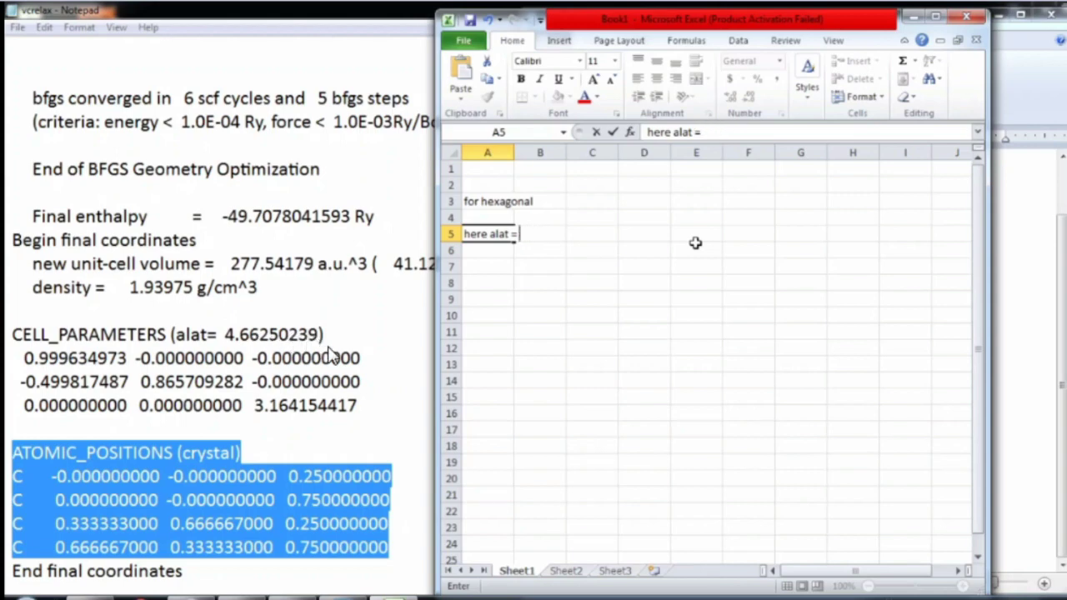
pyautogui.click(582, 235)
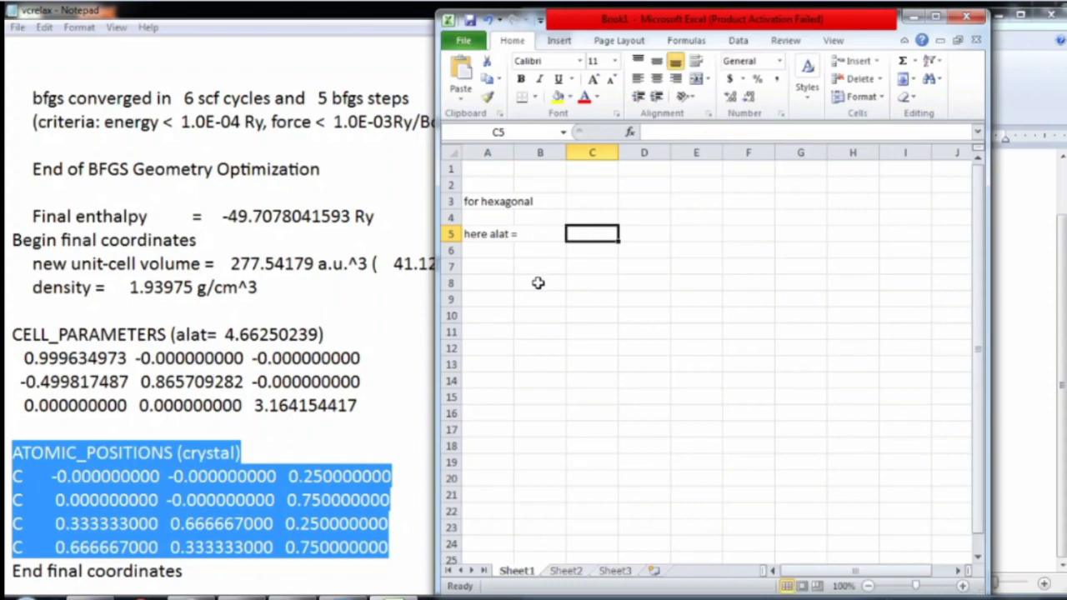
pyautogui.write('4')
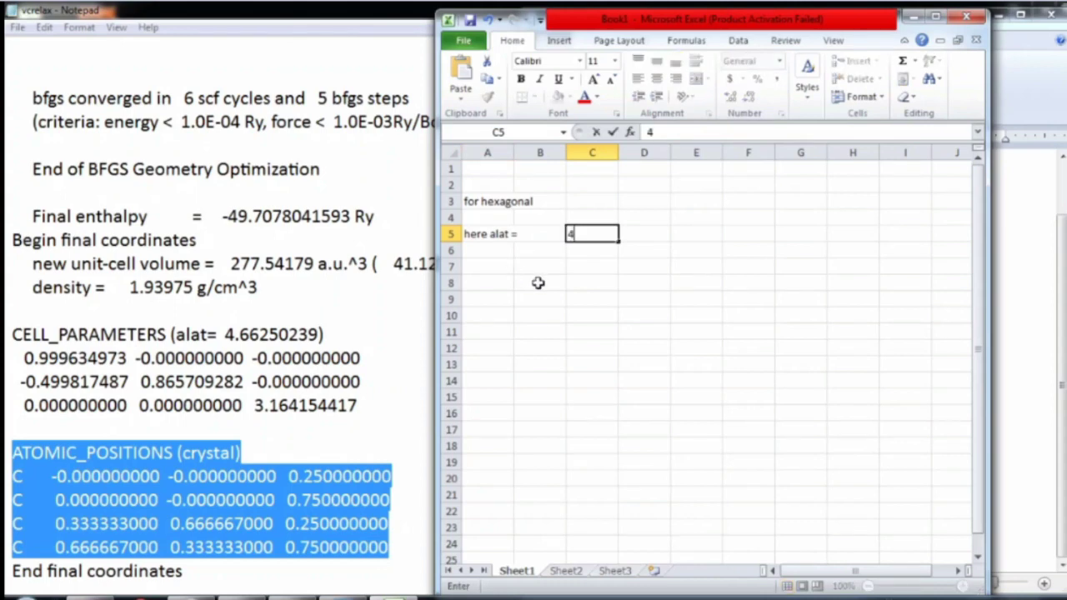
pyautogui.write('.66250239')
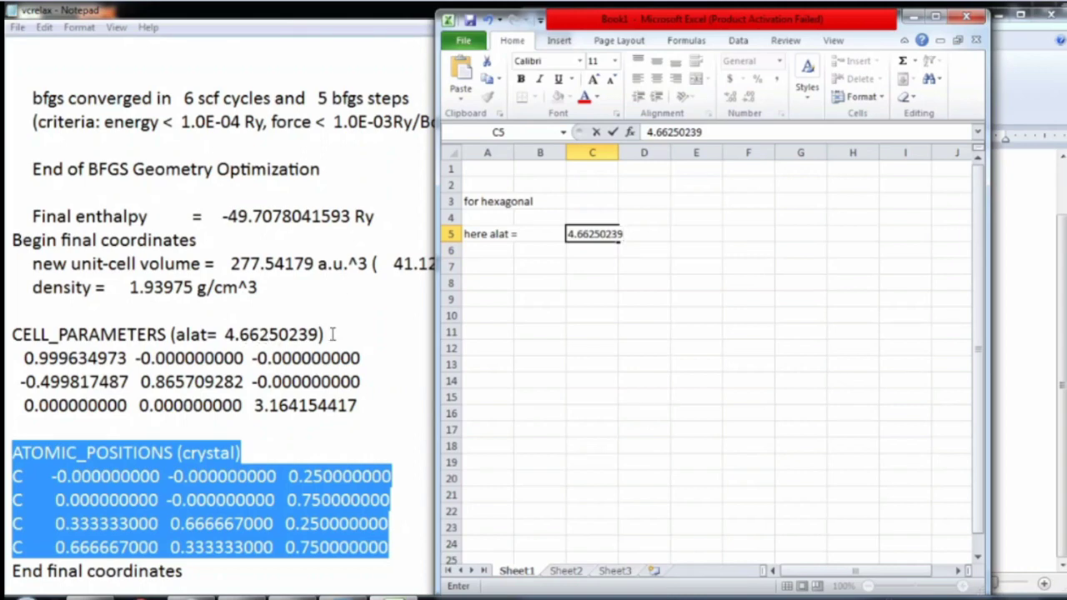
pyautogui.click(598, 251)
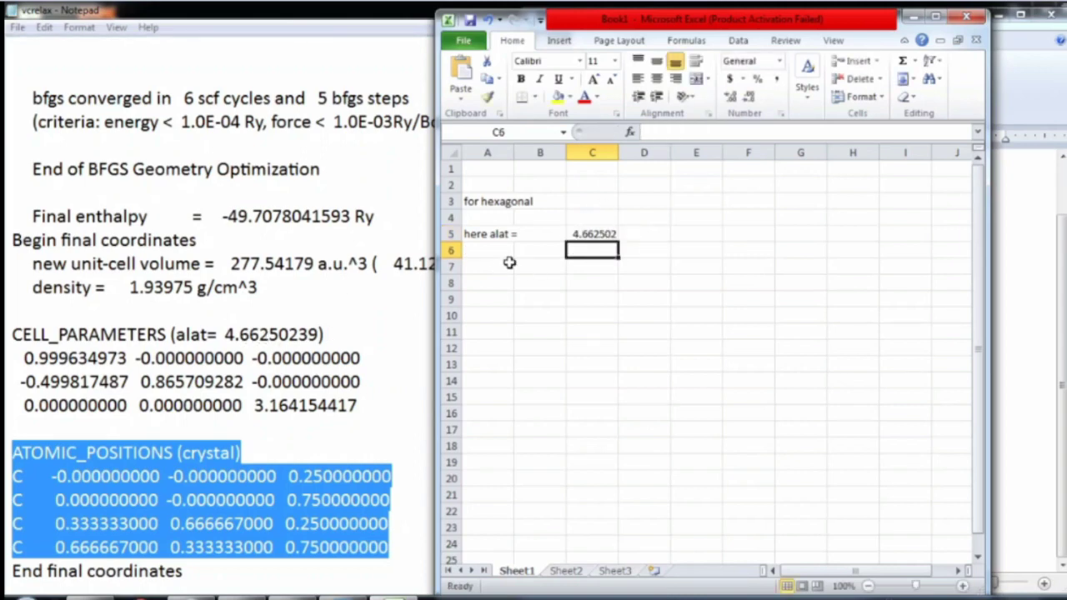
pyautogui.doubleClick(618, 151)
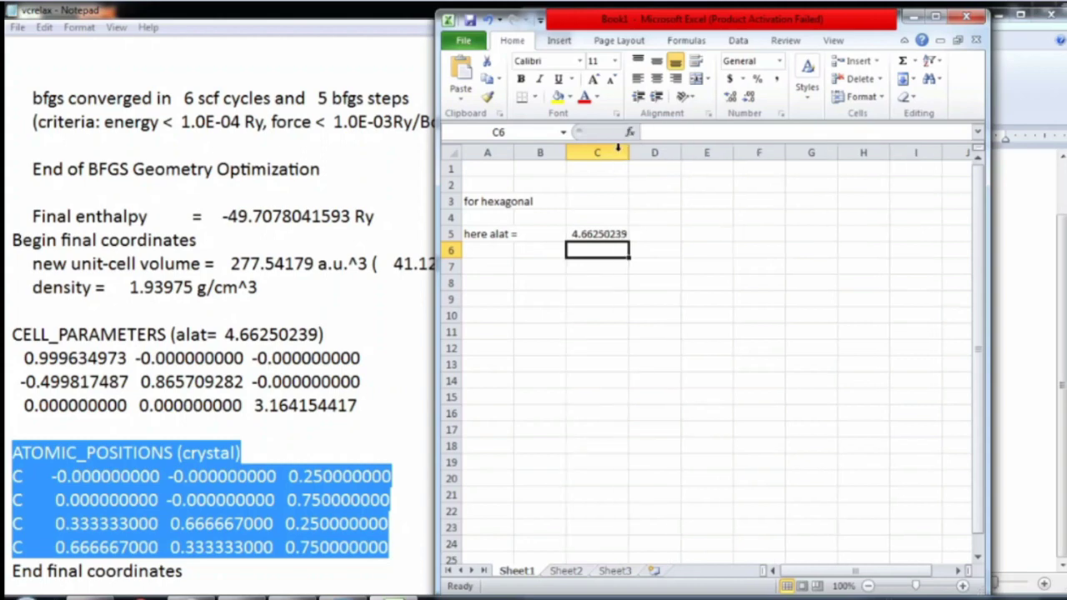
# Step: Label A7 'a=' and set B7 to =0.999634973*C5, giving 4.6608
pyautogui.click(490, 266)
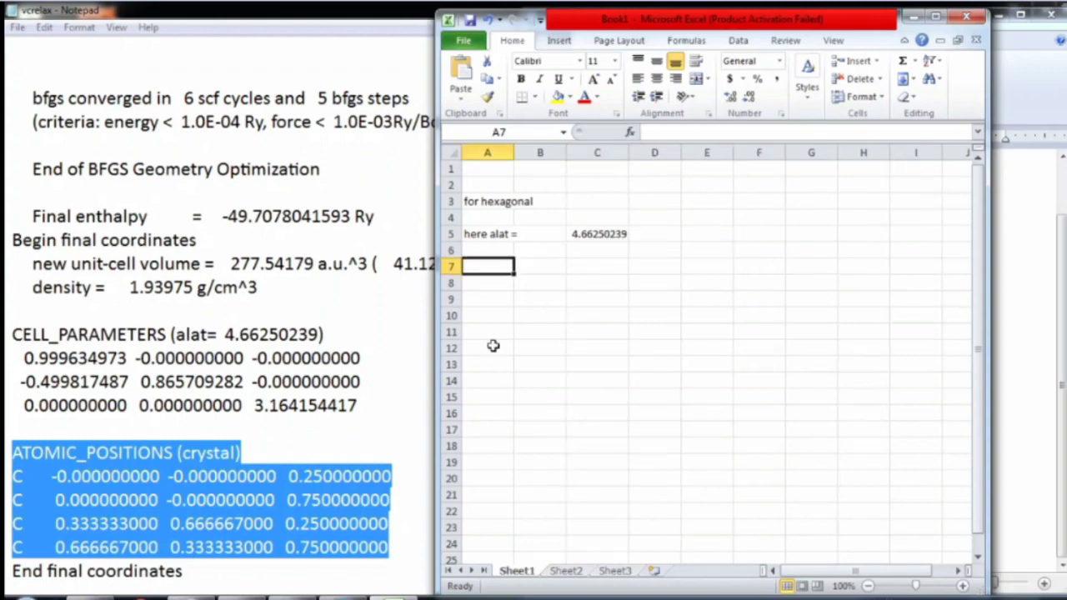
pyautogui.write('a=')
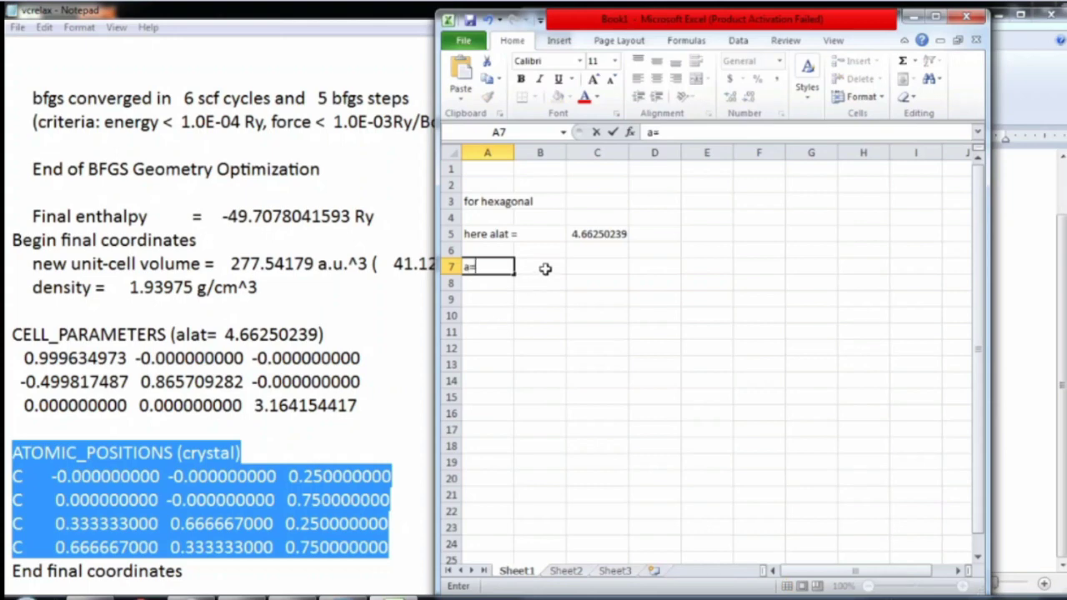
pyautogui.click(546, 268)
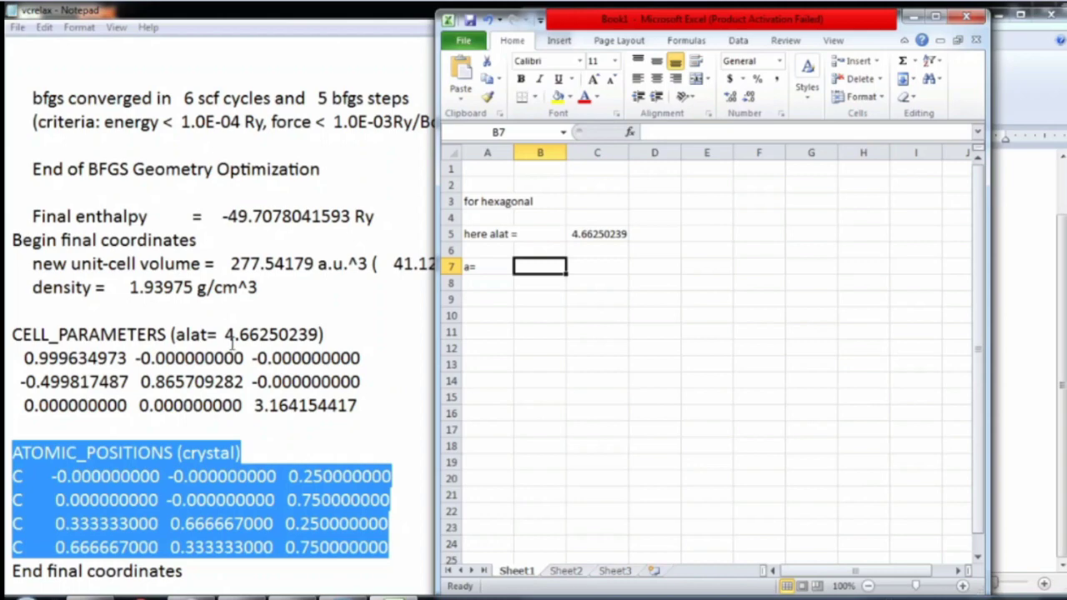
pyautogui.write('=')
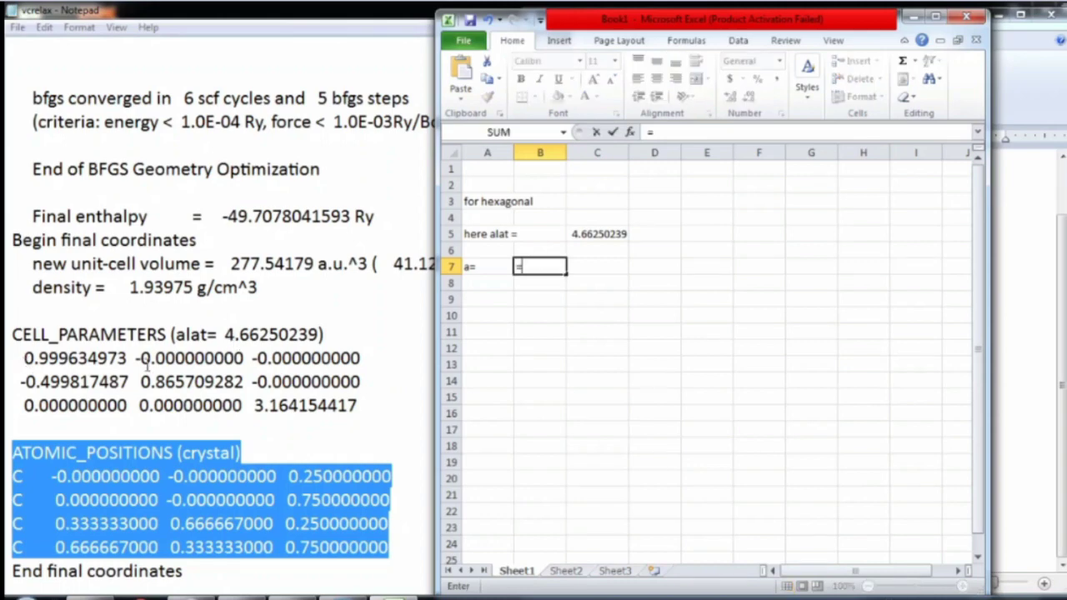
pyautogui.write('0.999')
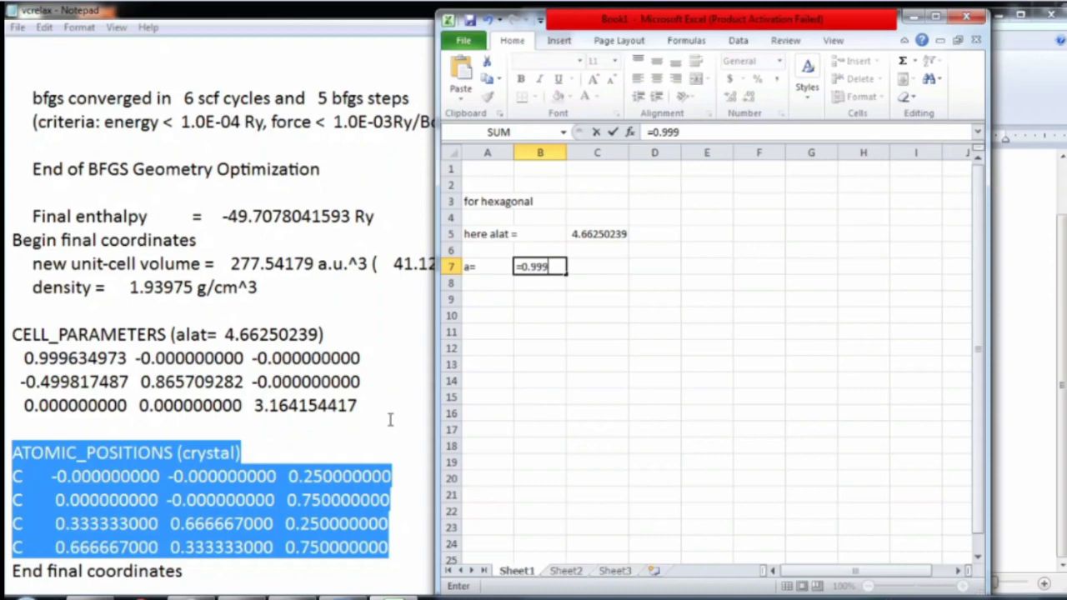
pyautogui.write('634973')
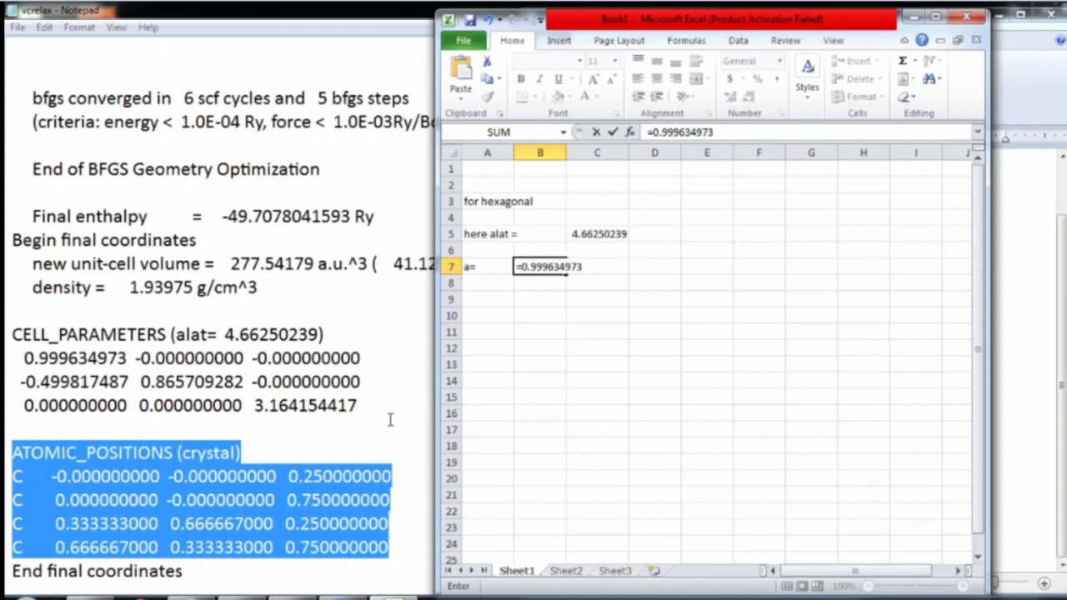
pyautogui.write('*')
pyautogui.click(599, 236)
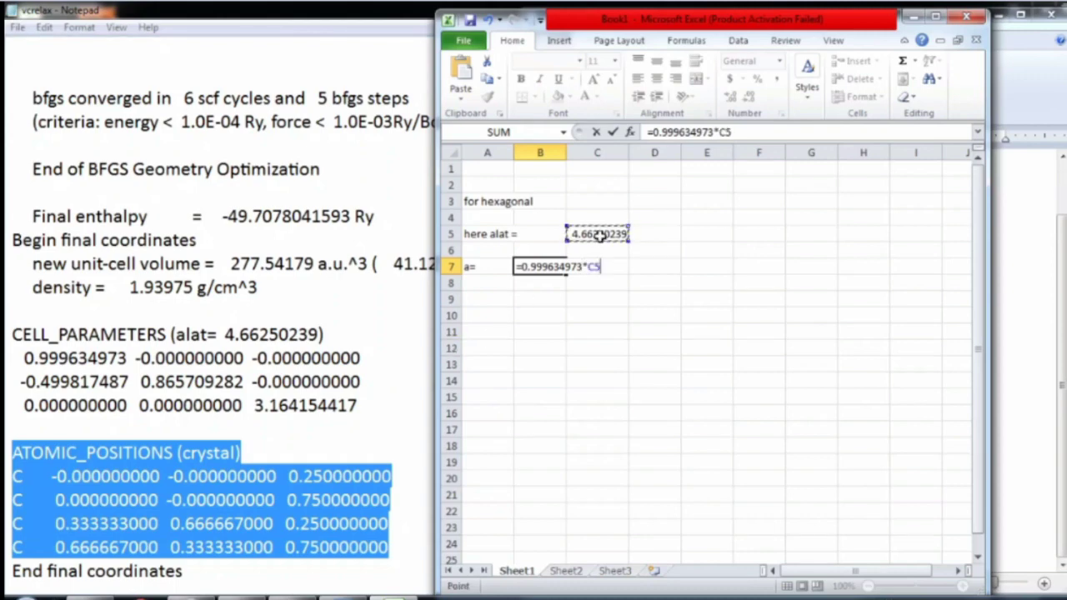
pyautogui.press('Return')
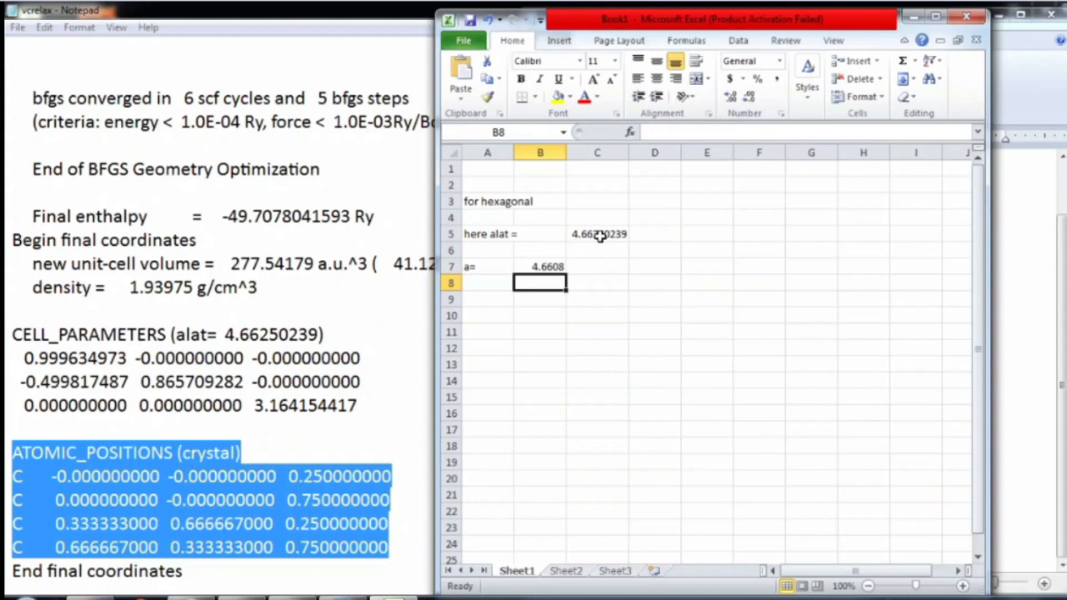
pyautogui.click(557, 266)
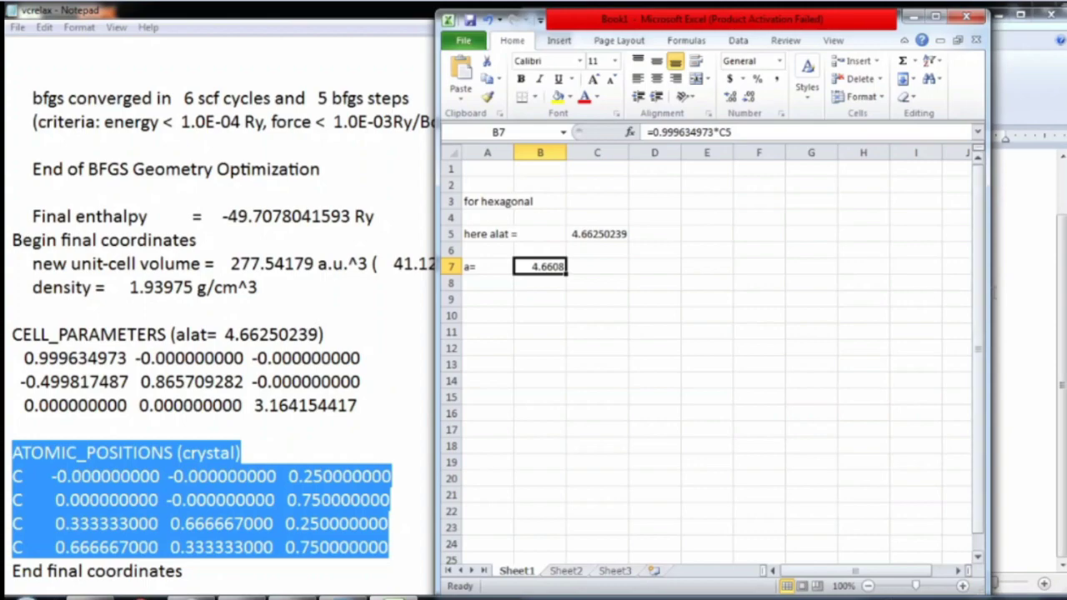
pyautogui.moveTo(763, 20); pyautogui.dragTo(840, 90)
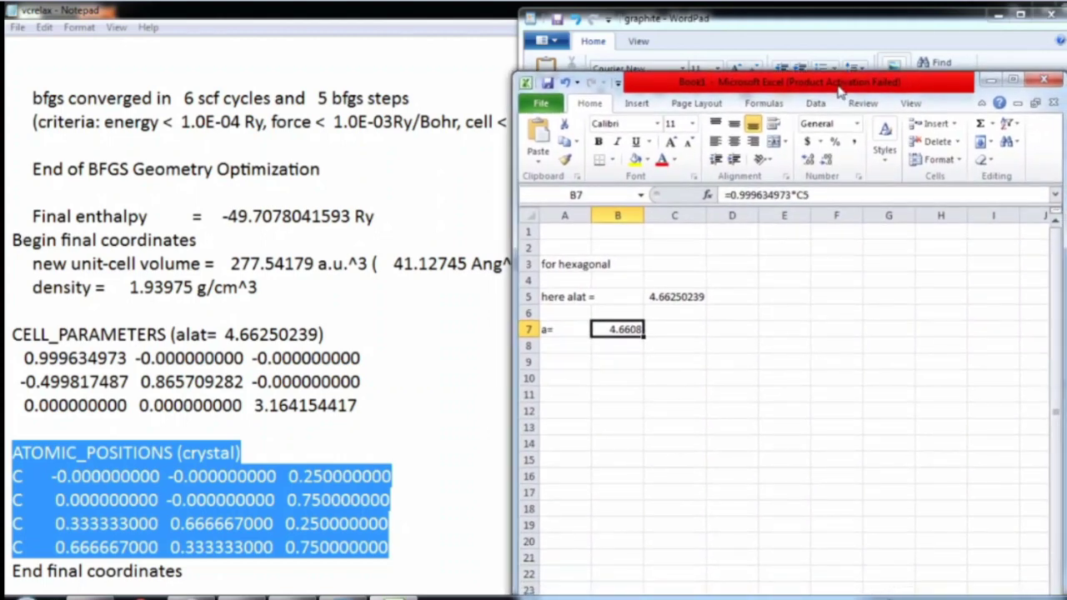
pyautogui.moveTo(841, 90); pyautogui.dragTo(825, 70)
pyautogui.press('Up')
# Step: Add the unit headings 'bohr' in B6 and 'angstrom' in C6
pyautogui.write('b')
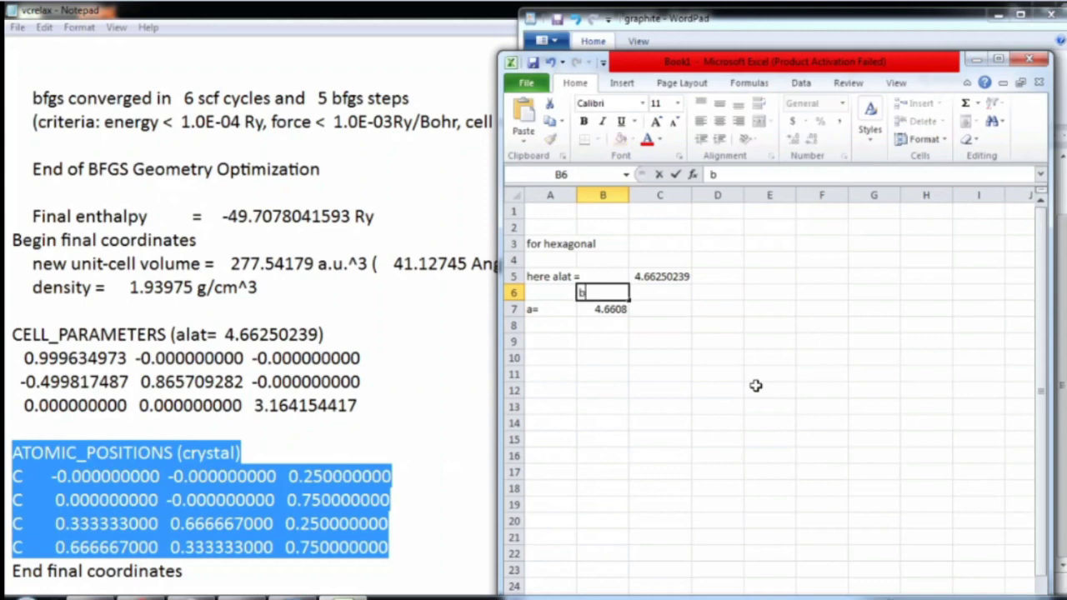
pyautogui.write('ohe')
pyautogui.press('BackSpace')
pyautogui.write('r')
pyautogui.press('Right')
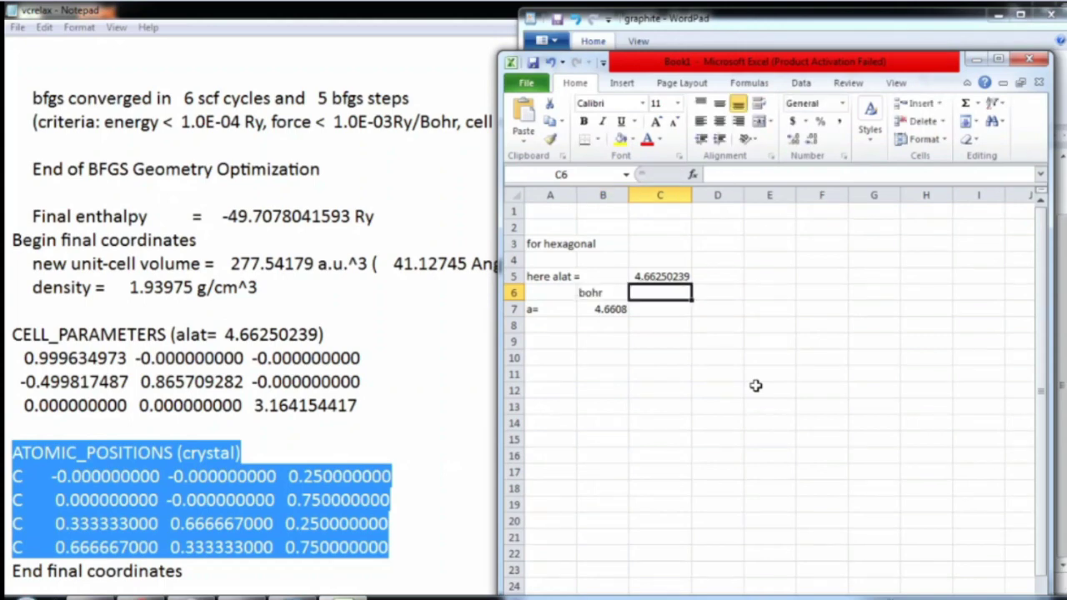
pyautogui.write('angtrom')
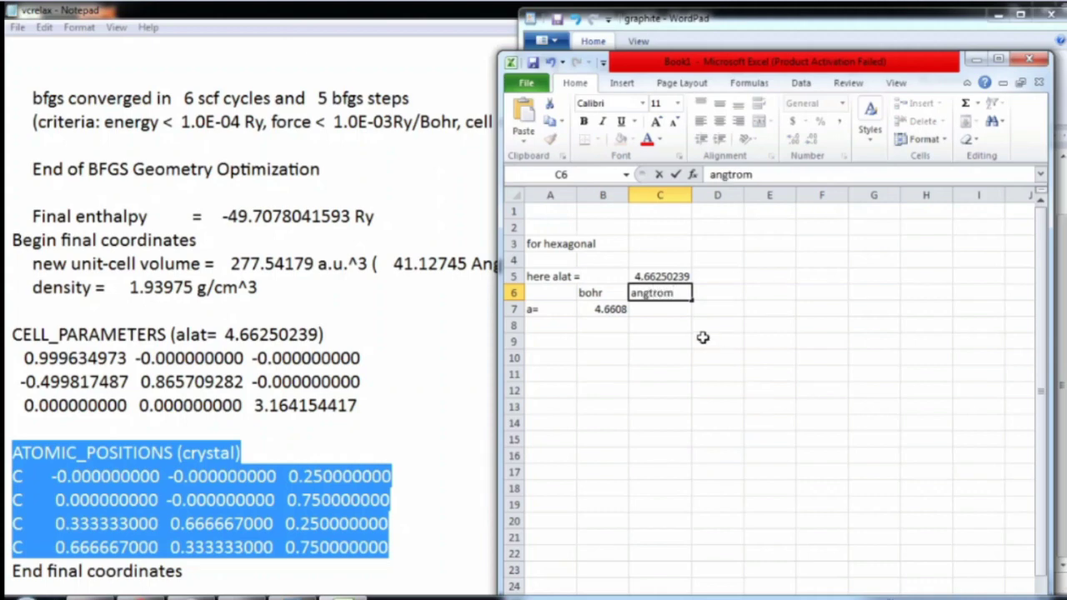
pyautogui.press('BackSpace')
pyautogui.press('BackSpace')
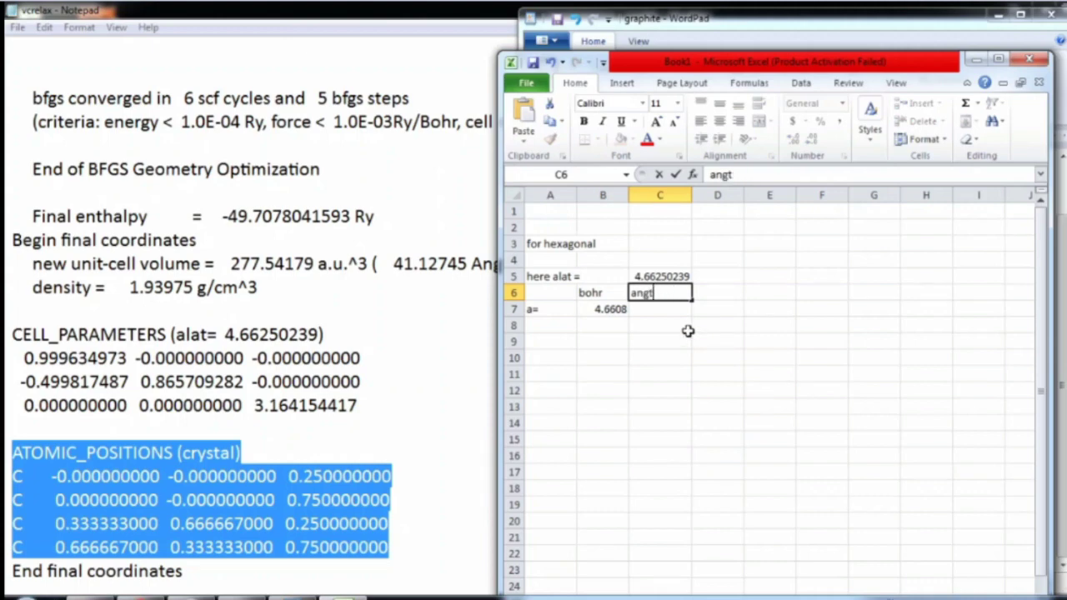
pyautogui.press('BackSpace')
pyautogui.press('BackSpace')
pyautogui.write('gstrom')
# Step: Set C7 to =B7/2 to give a in angstrom, 2.33040023
pyautogui.click(678, 312)
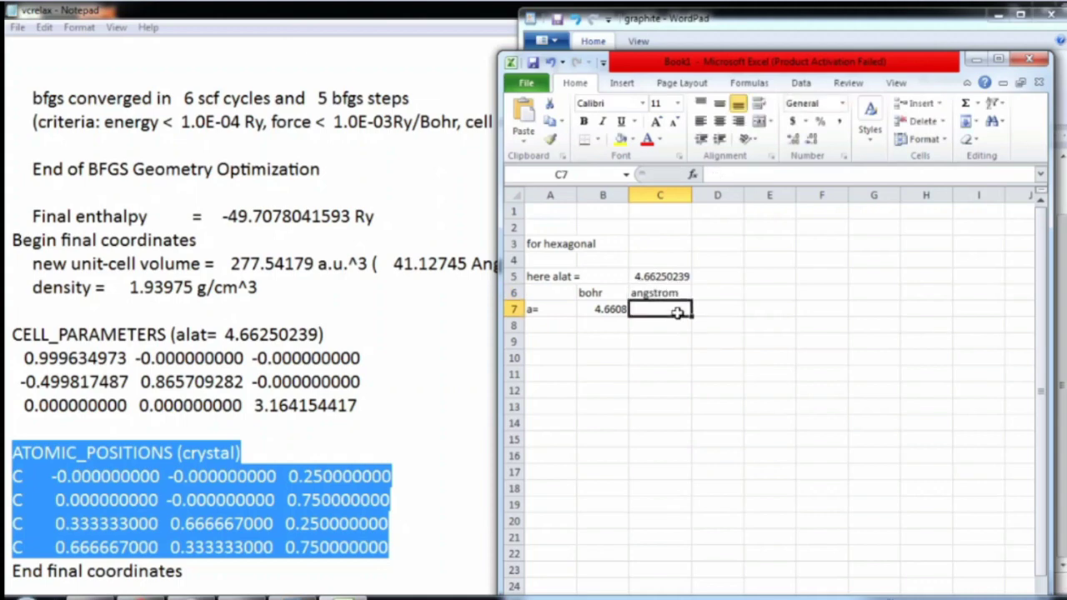
pyautogui.write('=')
pyautogui.press('Left')
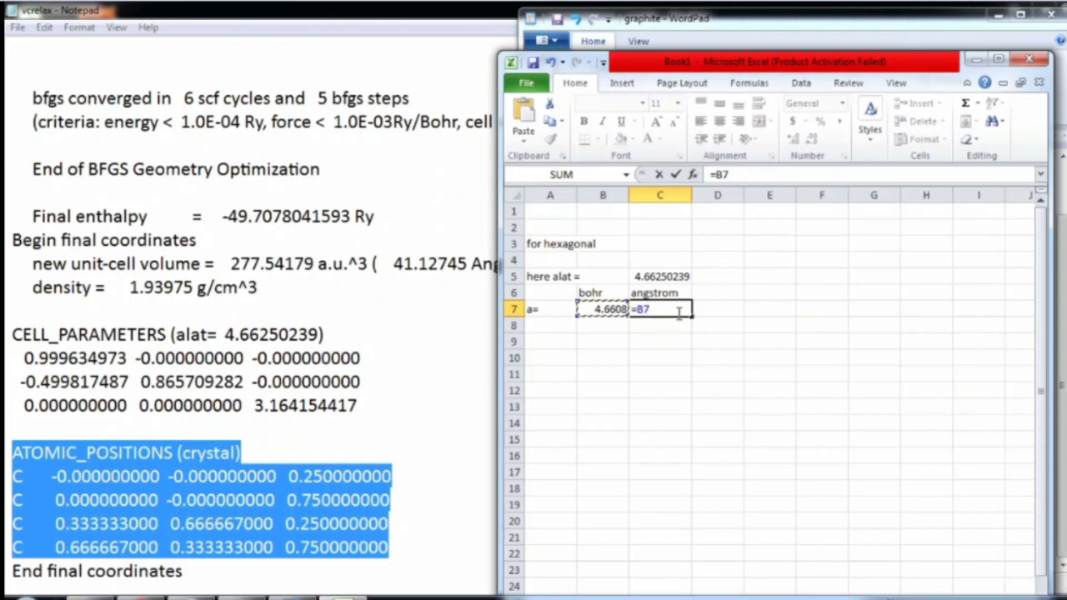
pyautogui.write('/2')
pyautogui.press('Return')
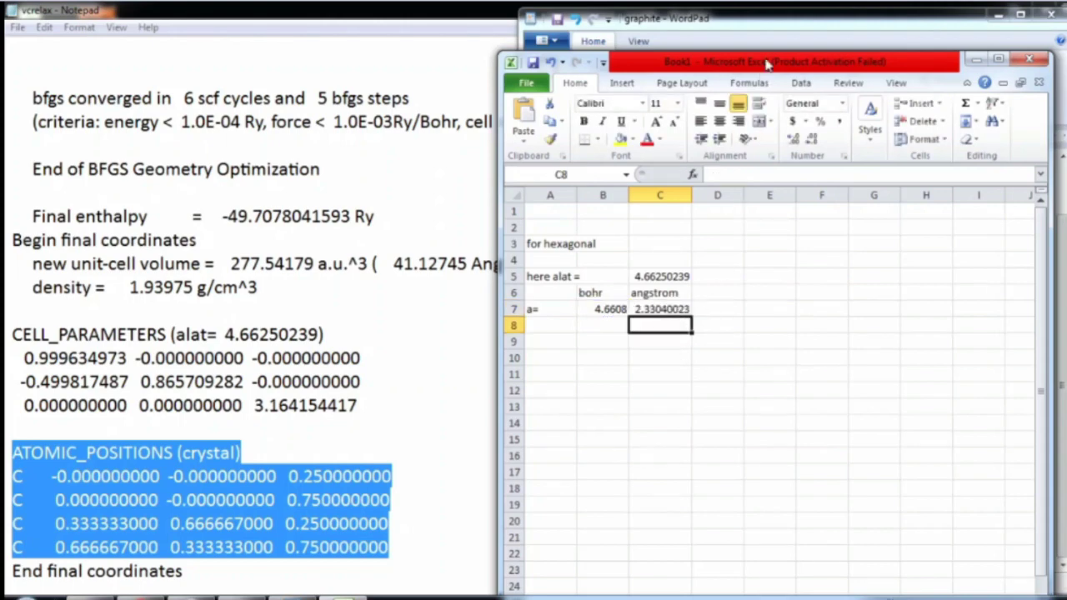
# Step: Widen column D and type the note 'celldm(1)' in D7
pyautogui.moveTo(767, 64); pyautogui.dragTo(358, 47)
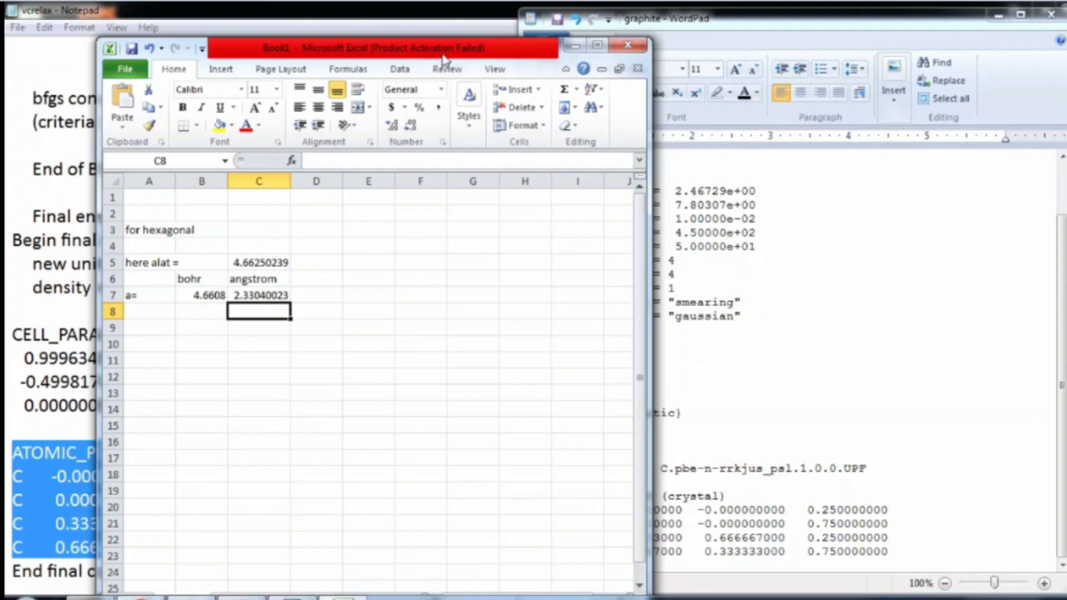
pyautogui.moveTo(443, 55); pyautogui.dragTo(796, 77)
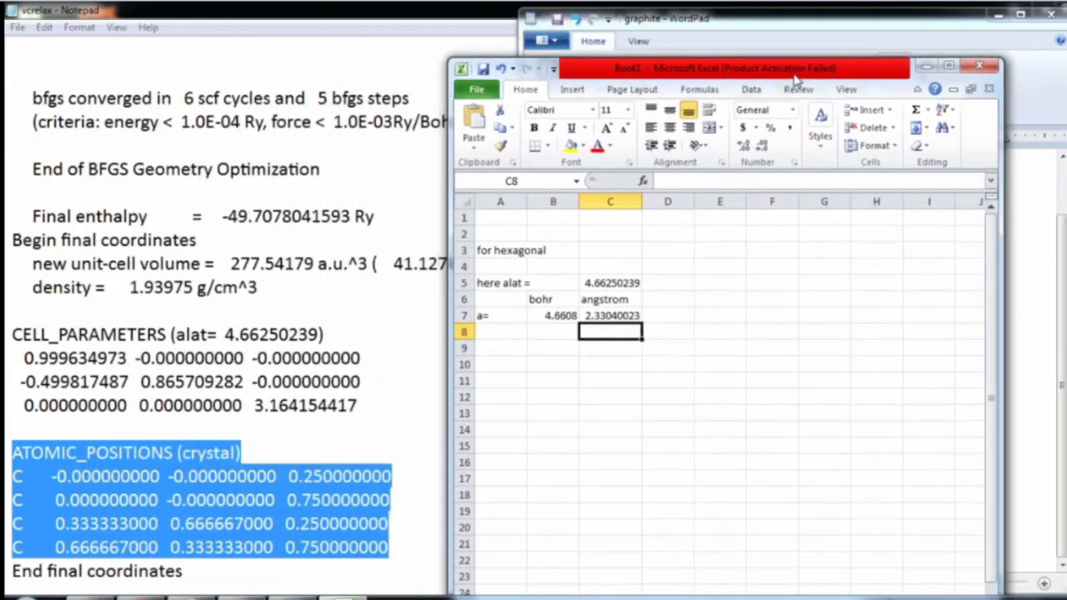
pyautogui.click(674, 318)
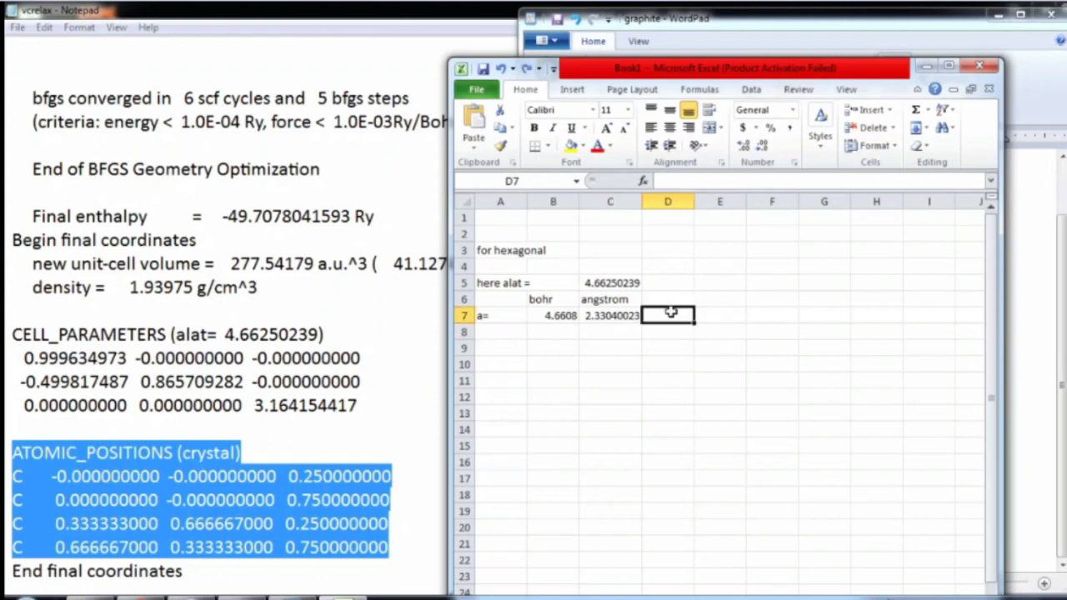
pyautogui.moveTo(694, 207); pyautogui.dragTo(717, 207)
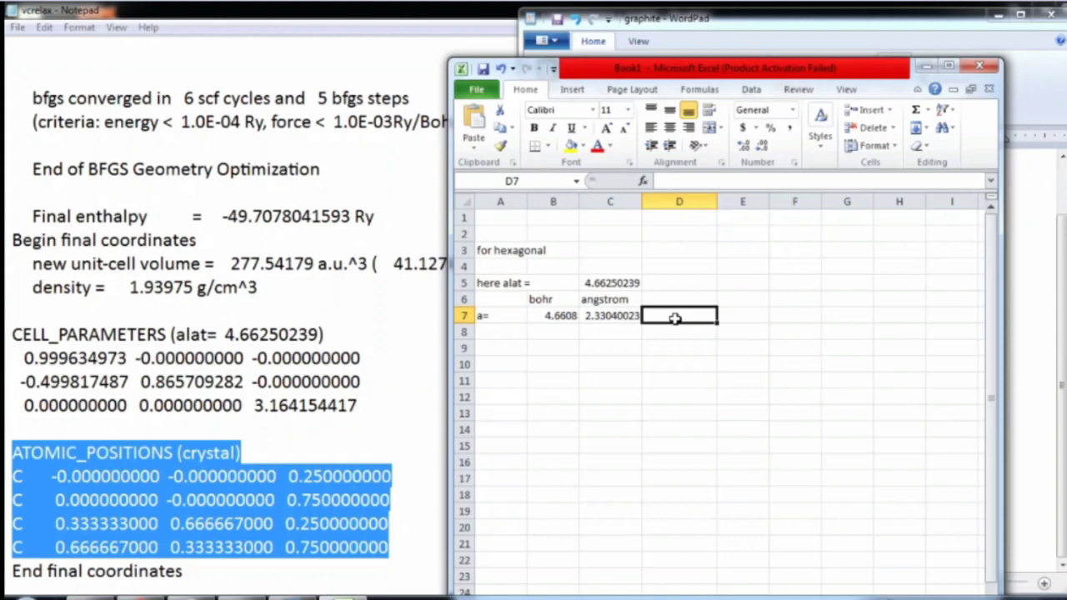
pyautogui.write('cell')
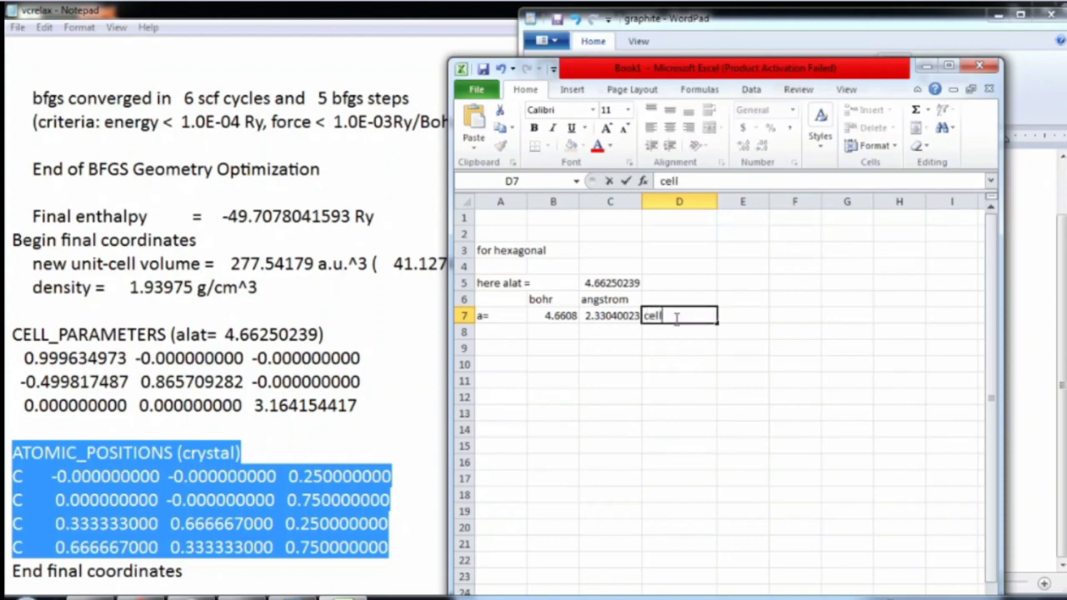
pyautogui.write('dm(1)')
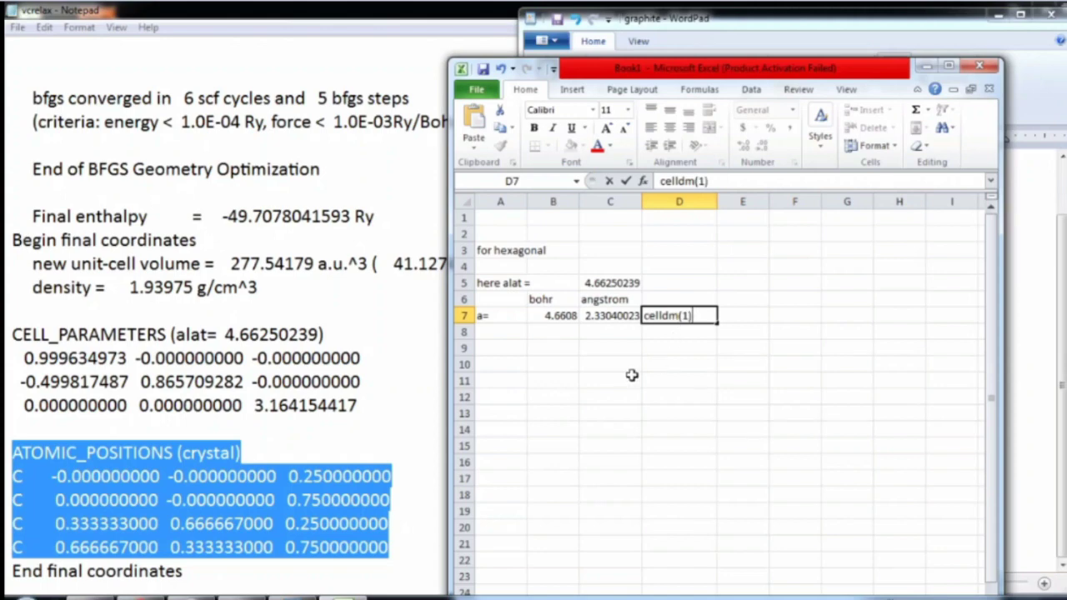
pyautogui.click(635, 347)
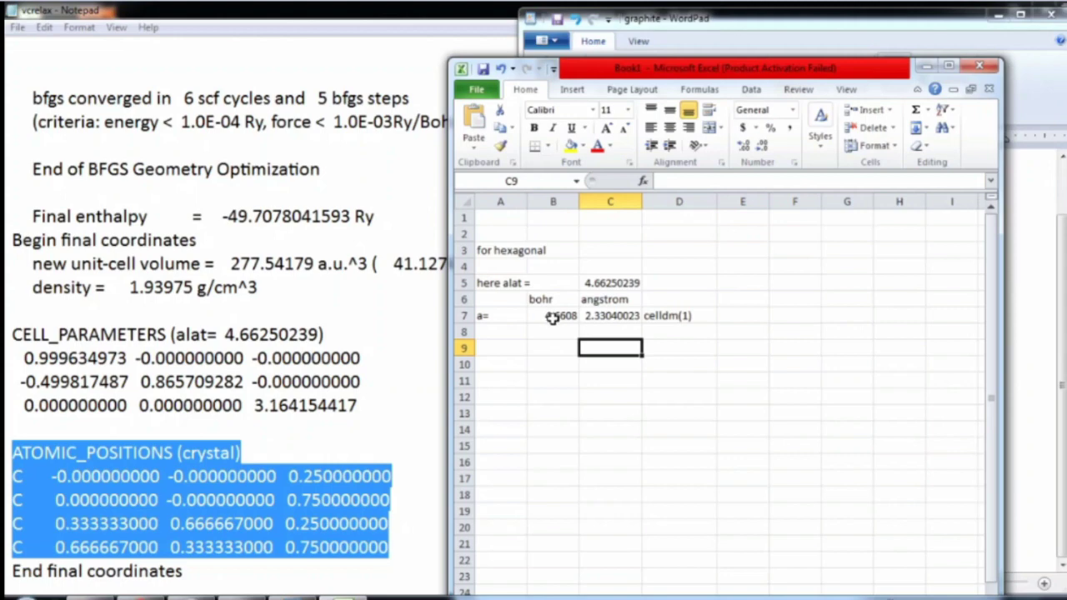
# Step: Label A8 'c=' and A10 'c/a=', with 3.164154417 in B10
pyautogui.click(510, 333)
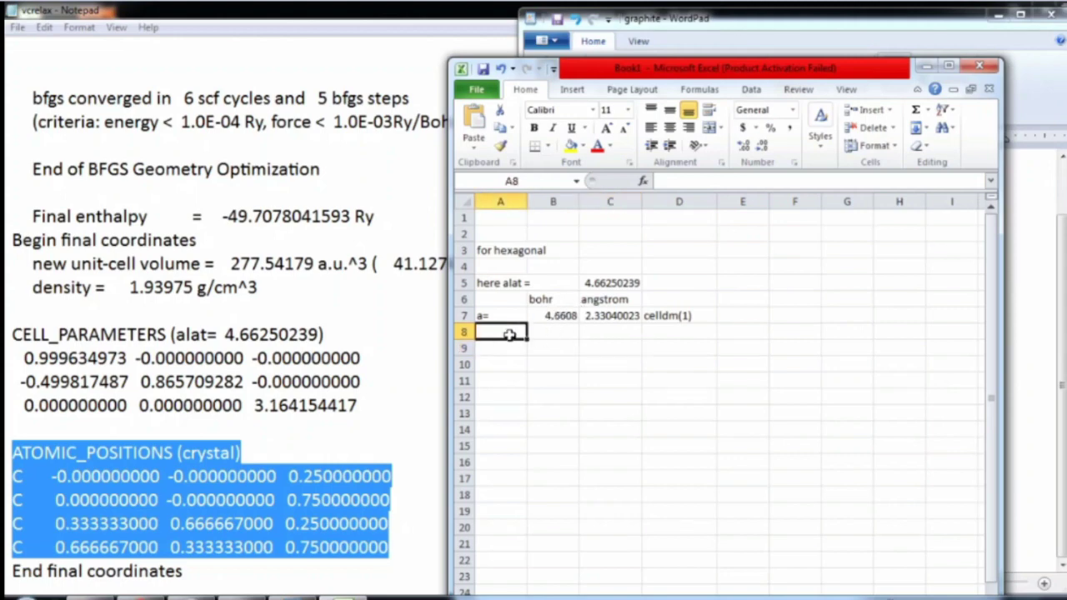
pyautogui.write('c')
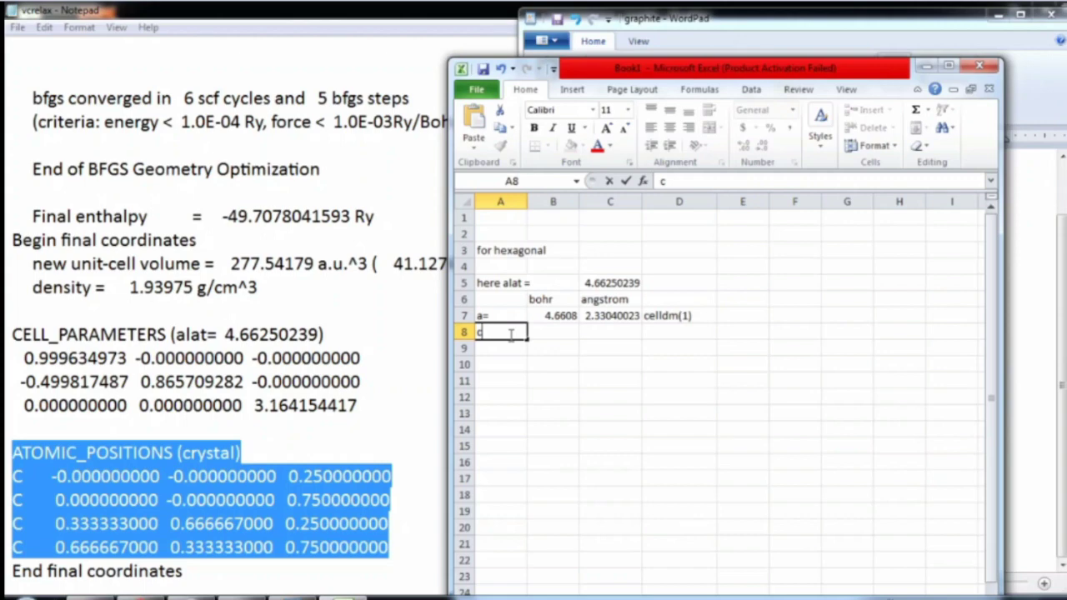
pyautogui.write('=')
pyautogui.click(546, 332)
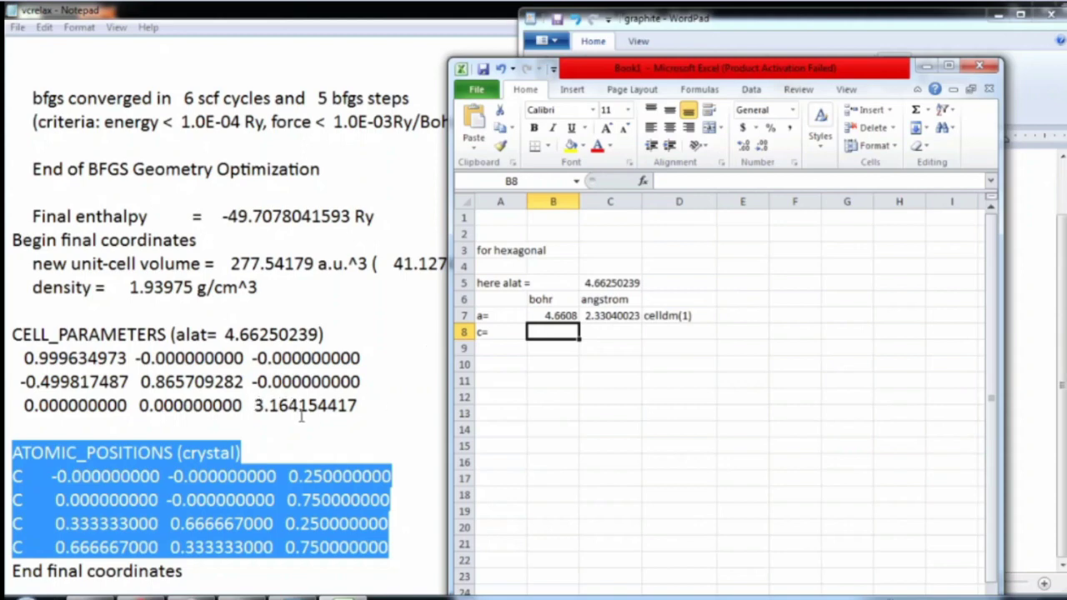
pyautogui.click(509, 364)
pyautogui.write('c/a')
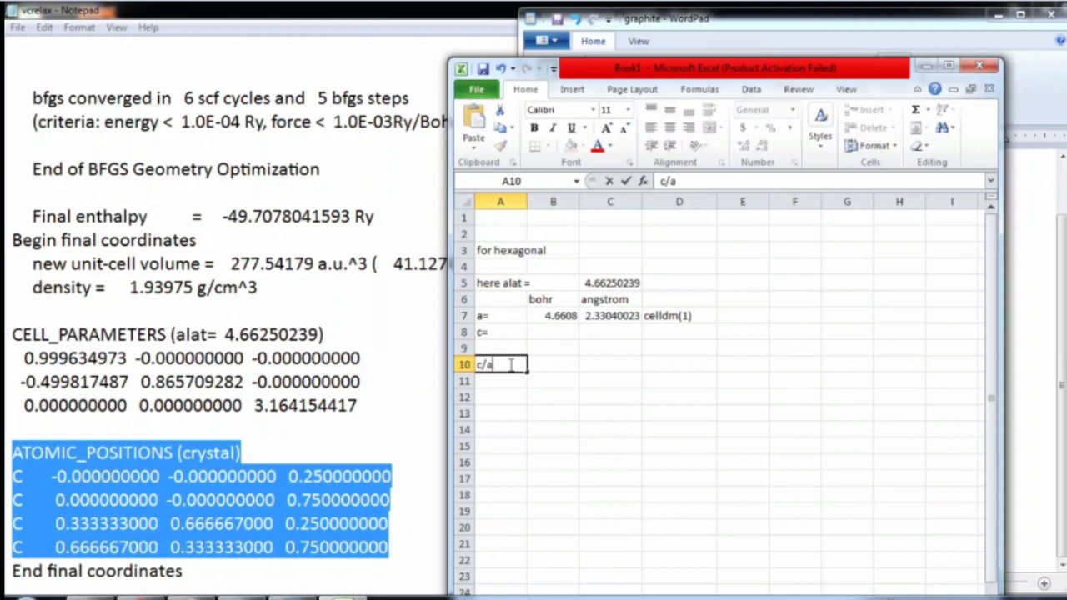
pyautogui.write('=')
pyautogui.click(555, 363)
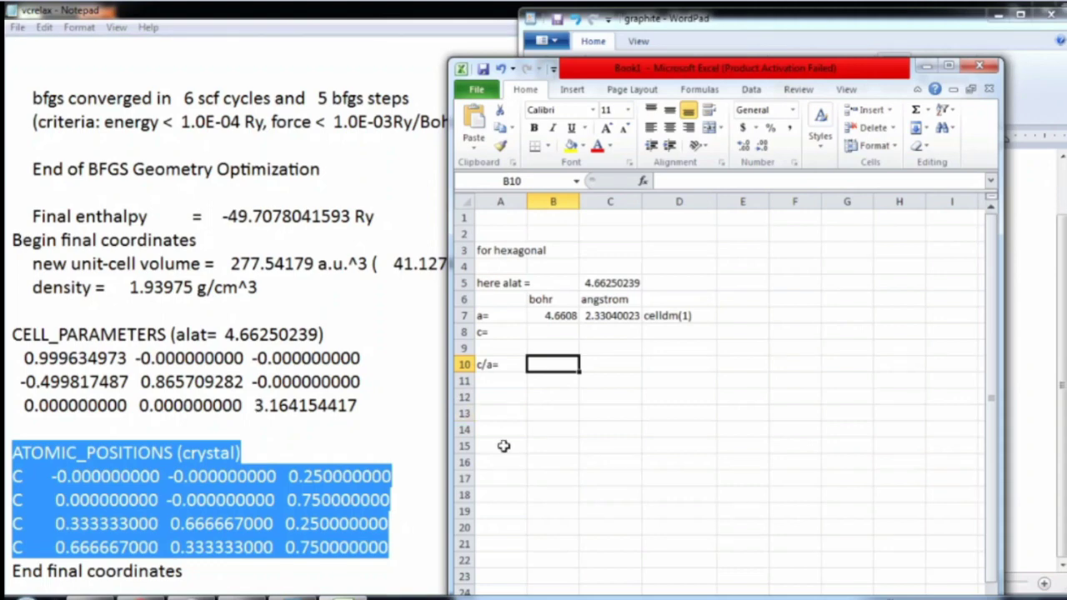
pyautogui.write('3.16')
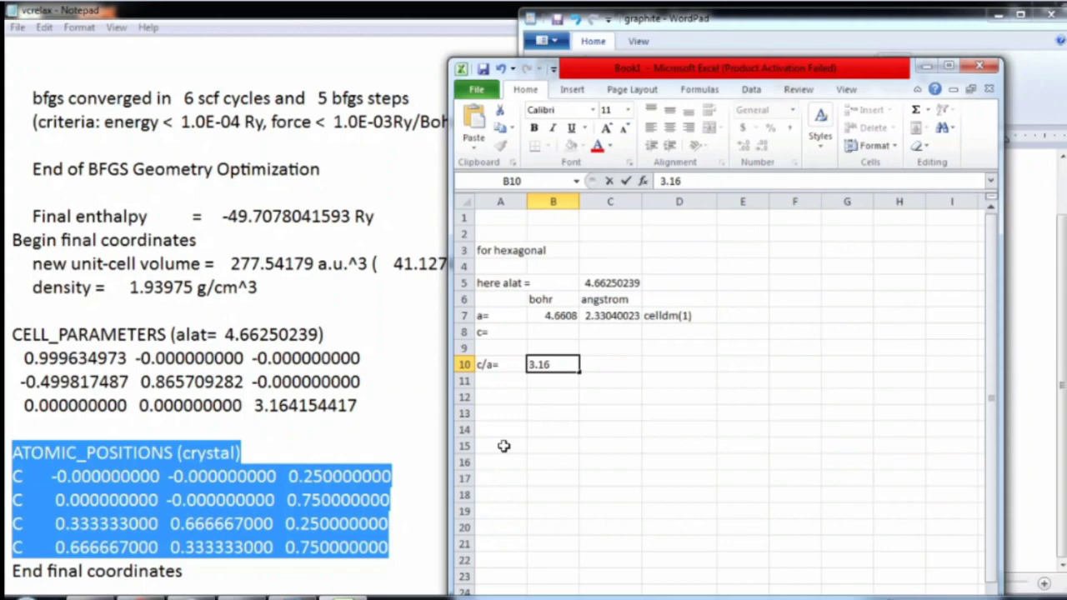
pyautogui.write('4154417')
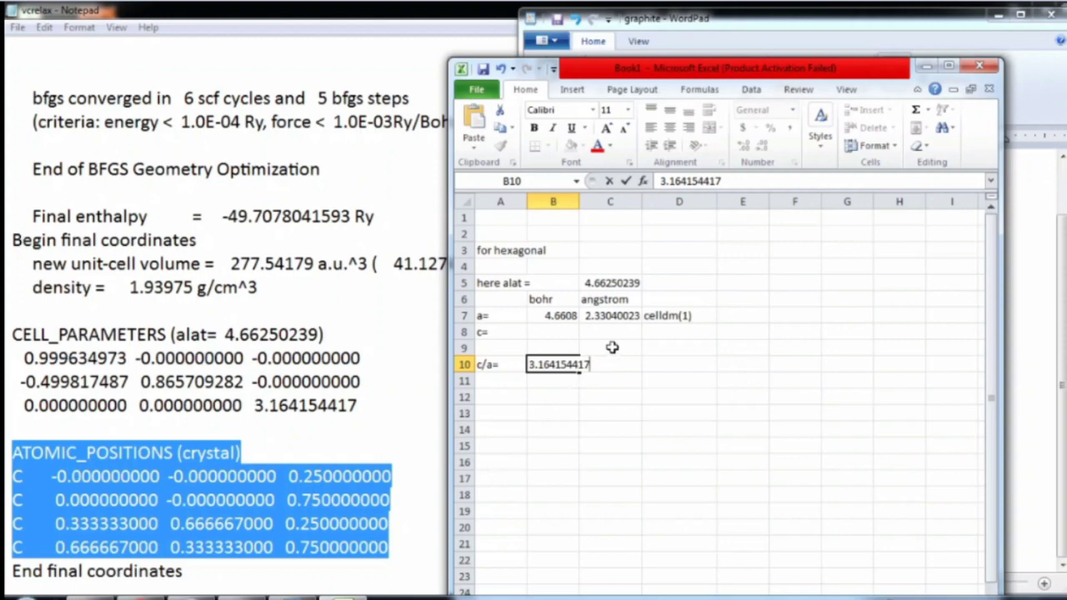
pyautogui.click(583, 203)
# Step: Autofit columns B and C so the full values show
pyautogui.doubleClick(579, 204)
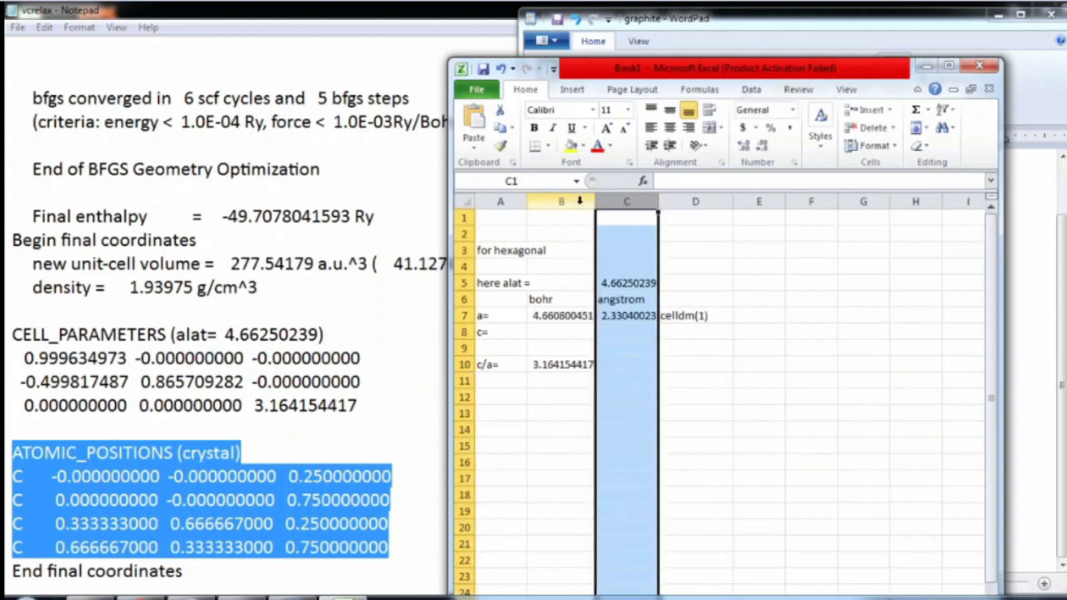
pyautogui.click(609, 364)
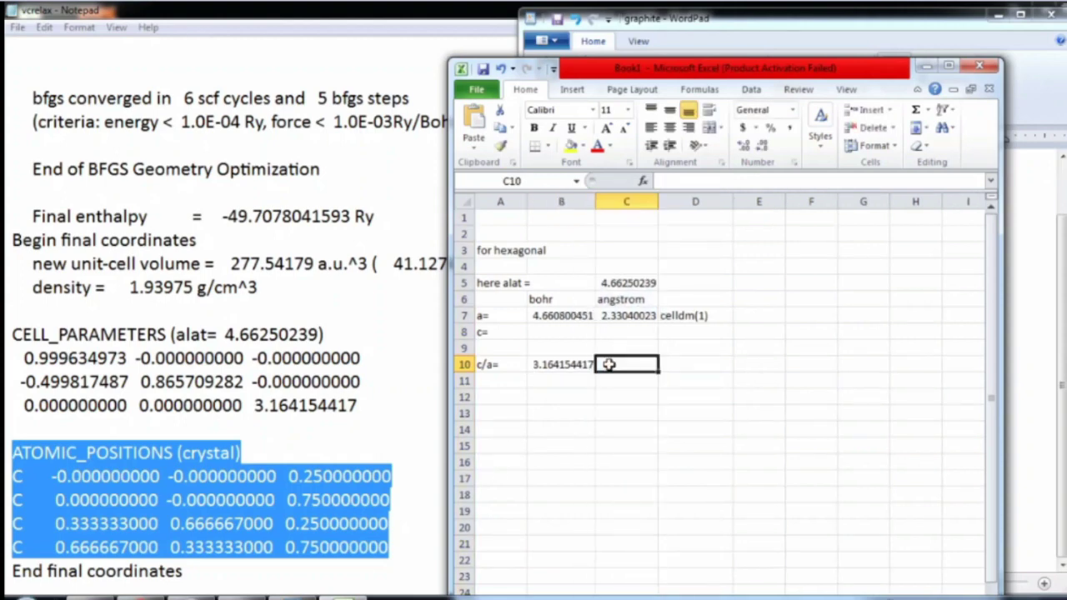
pyautogui.doubleClick(658, 201)
pyautogui.click(577, 398)
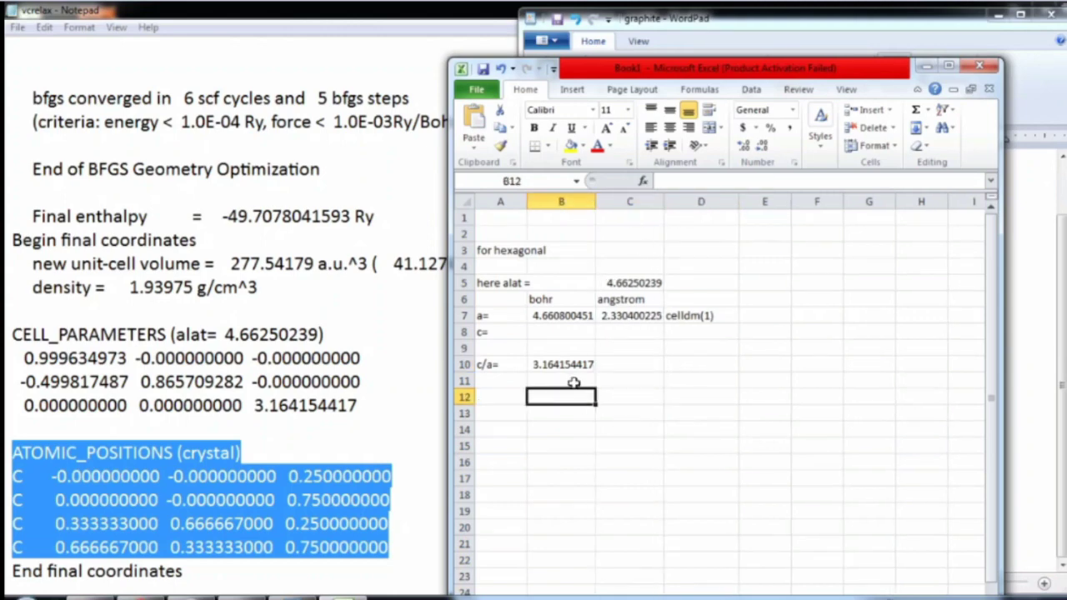
# Step: Set B8 to =B7*B10, giving c = 14.74749233 bohr
pyautogui.press('Up')
pyautogui.press('Up')
pyautogui.press('Up')
pyautogui.press('Up')
pyautogui.write('=')
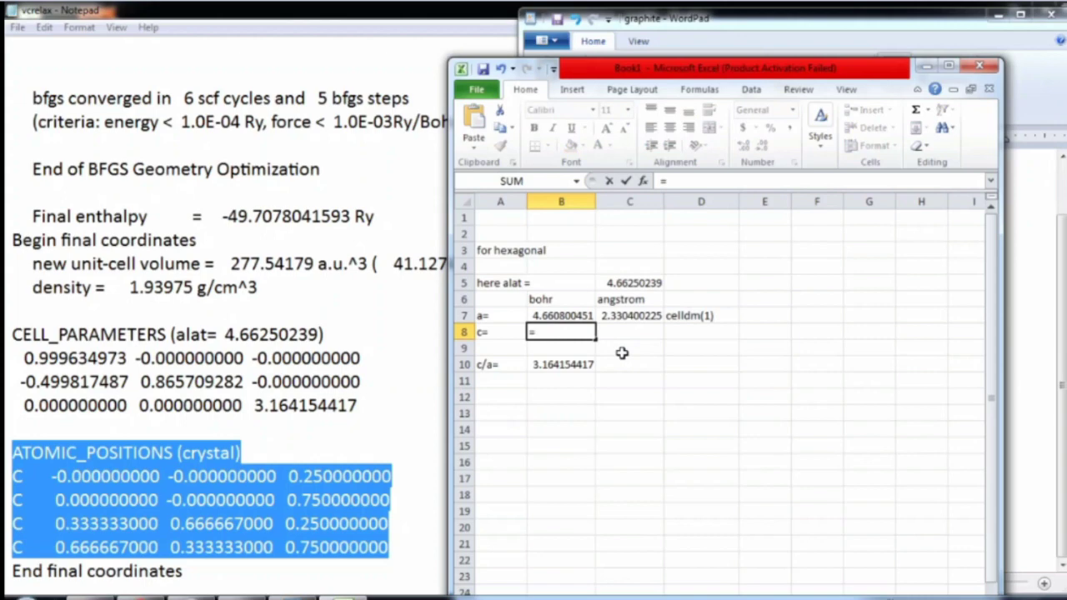
pyautogui.press('Up')
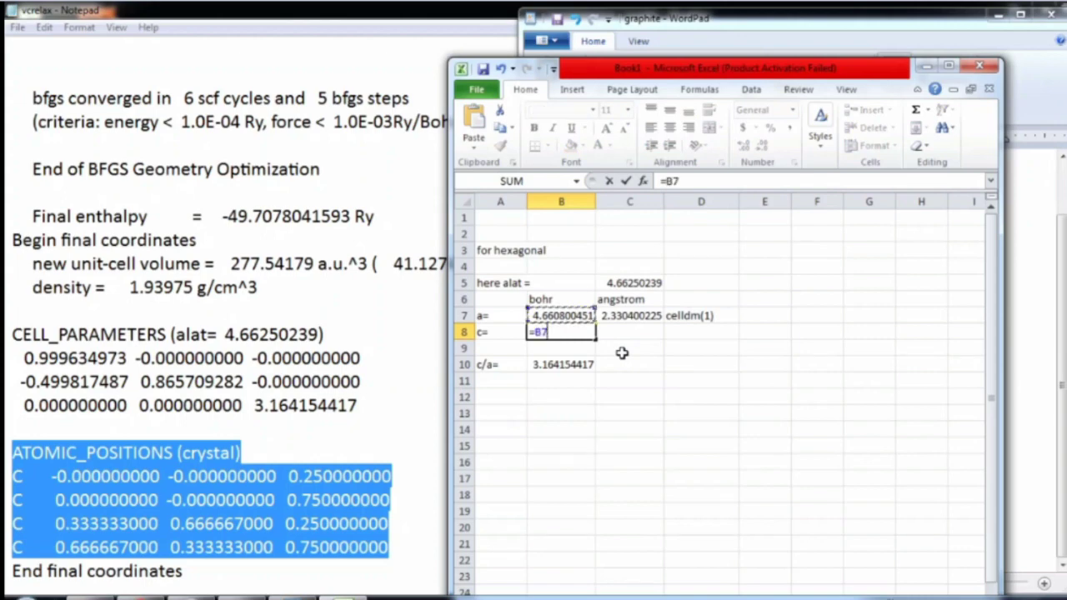
pyautogui.write('*')
pyautogui.press('Down')
pyautogui.press('Down')
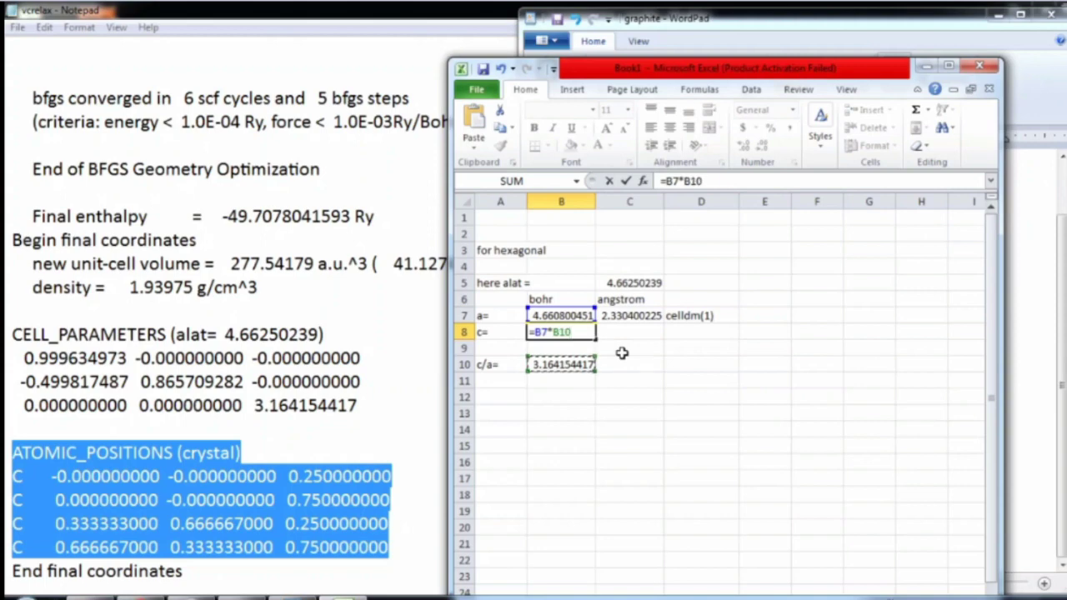
pyautogui.press('Return')
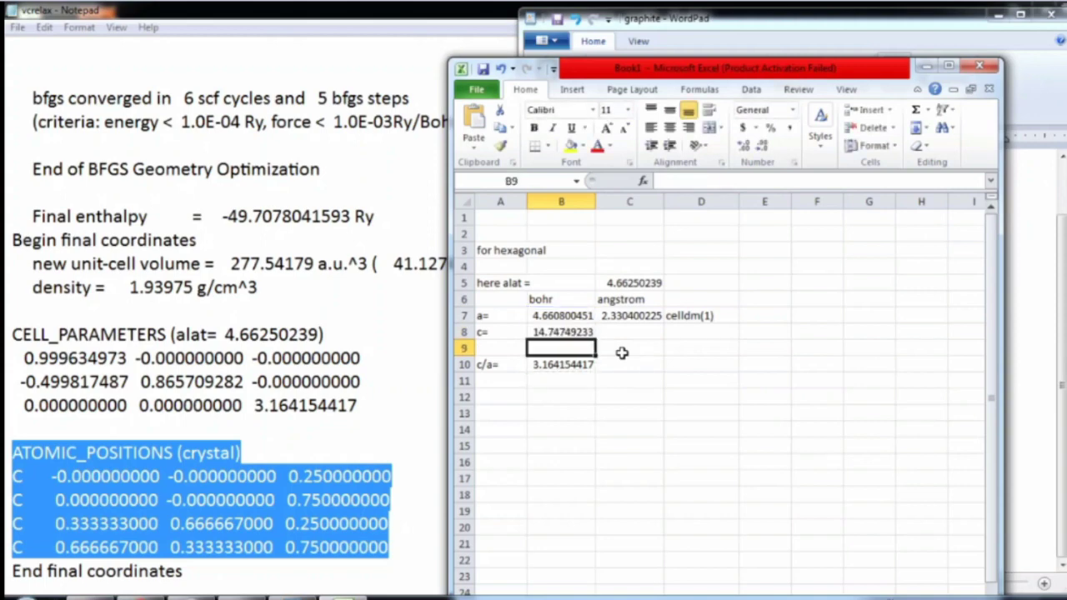
pyautogui.click(572, 336)
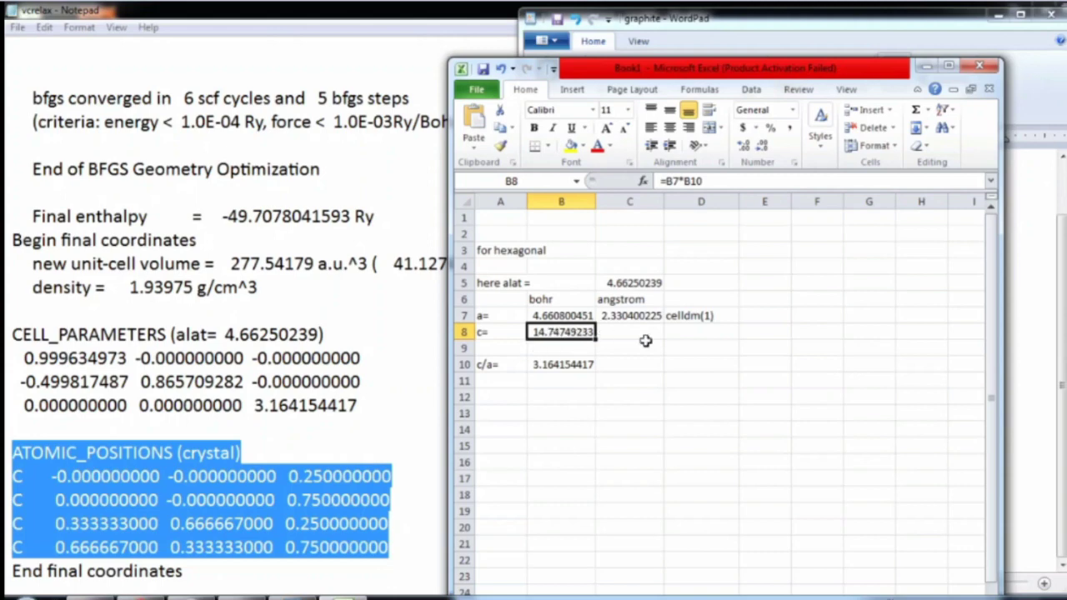
# Step: Set C8 to =B8/2 (7.373746166 angstrom) and type 'celldm(3)' in D10
pyautogui.click(639, 332)
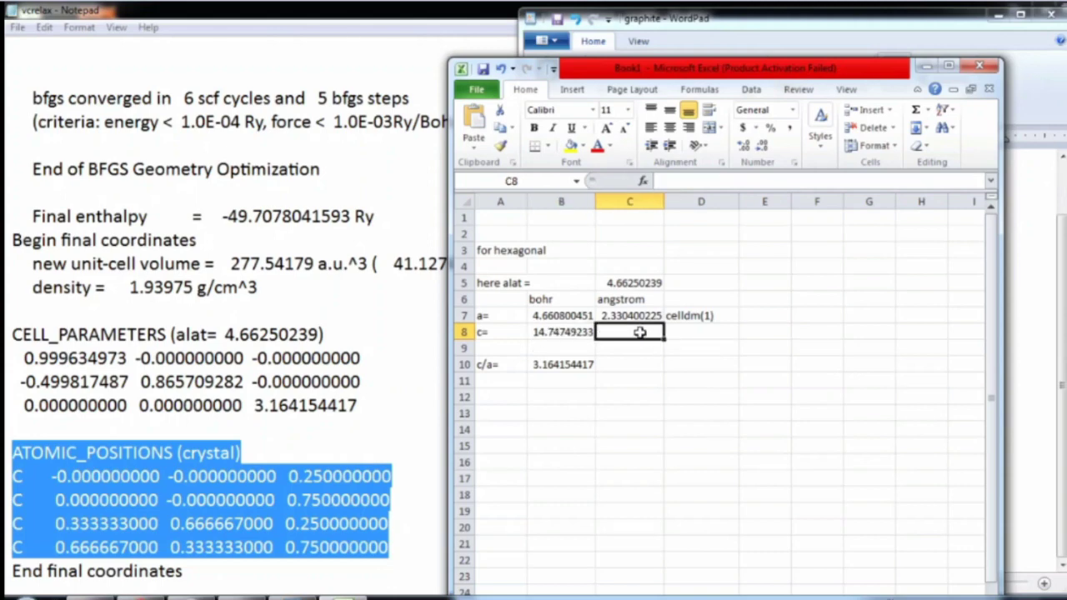
pyautogui.write('=')
pyautogui.press('Left')
pyautogui.write('/')
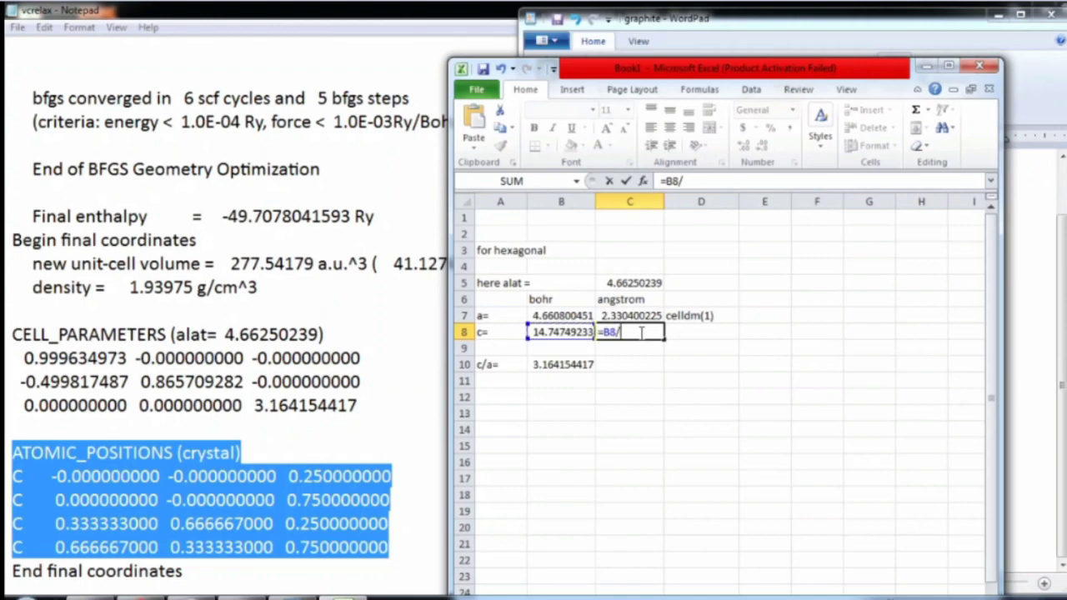
pyautogui.write('2')
pyautogui.press('Return')
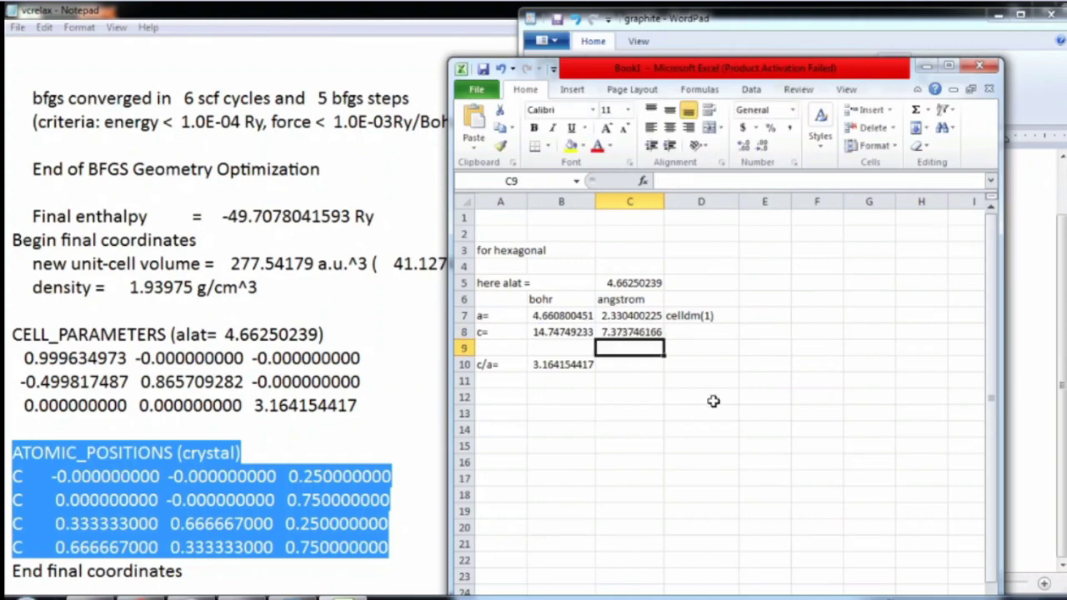
pyautogui.press('Up')
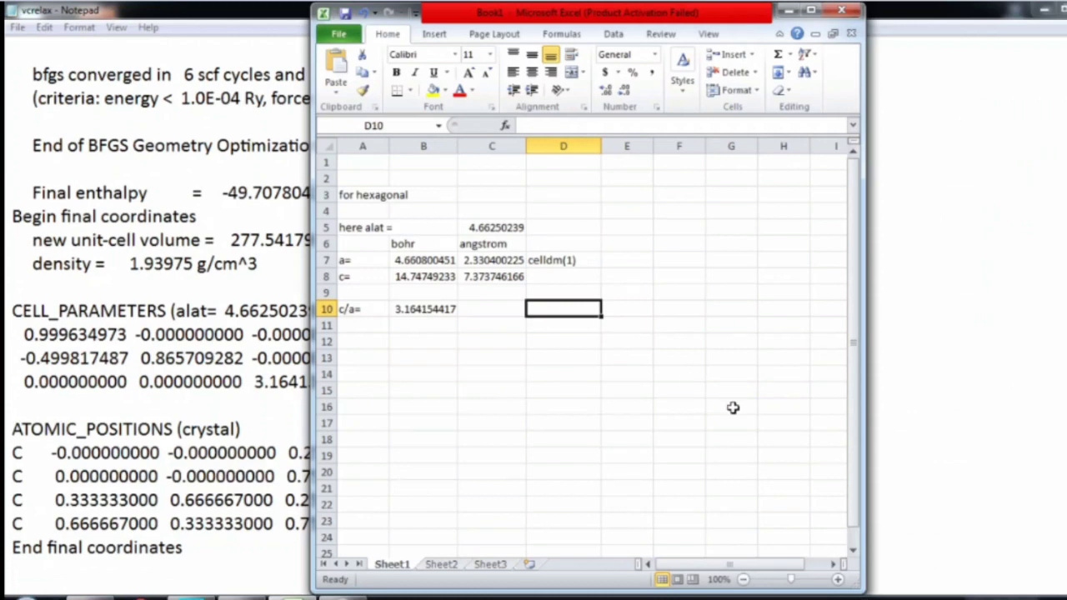
pyautogui.write('celldm')
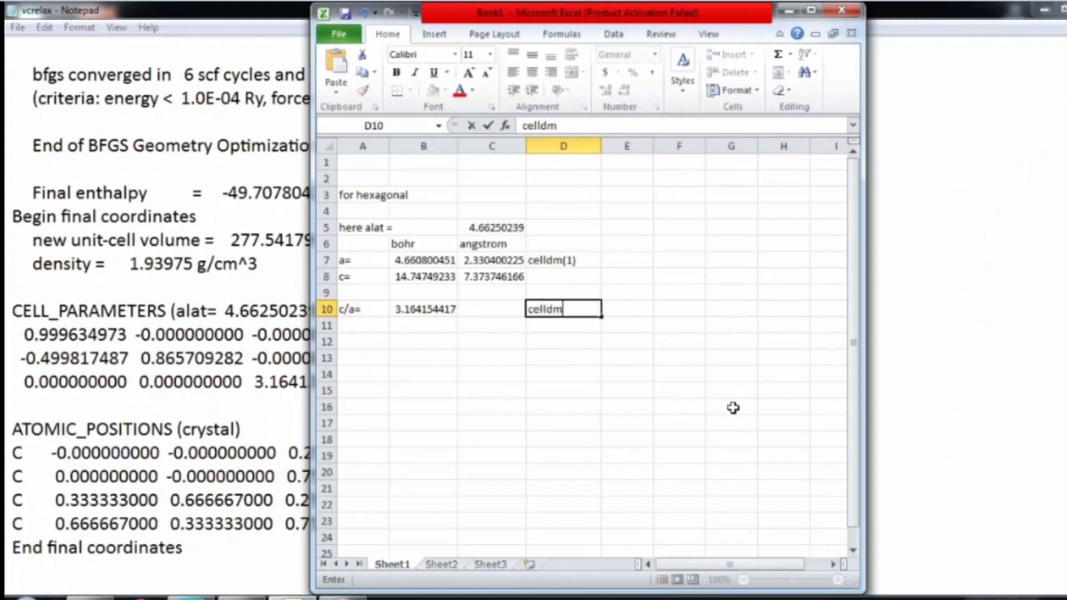
pyautogui.write('(3)')
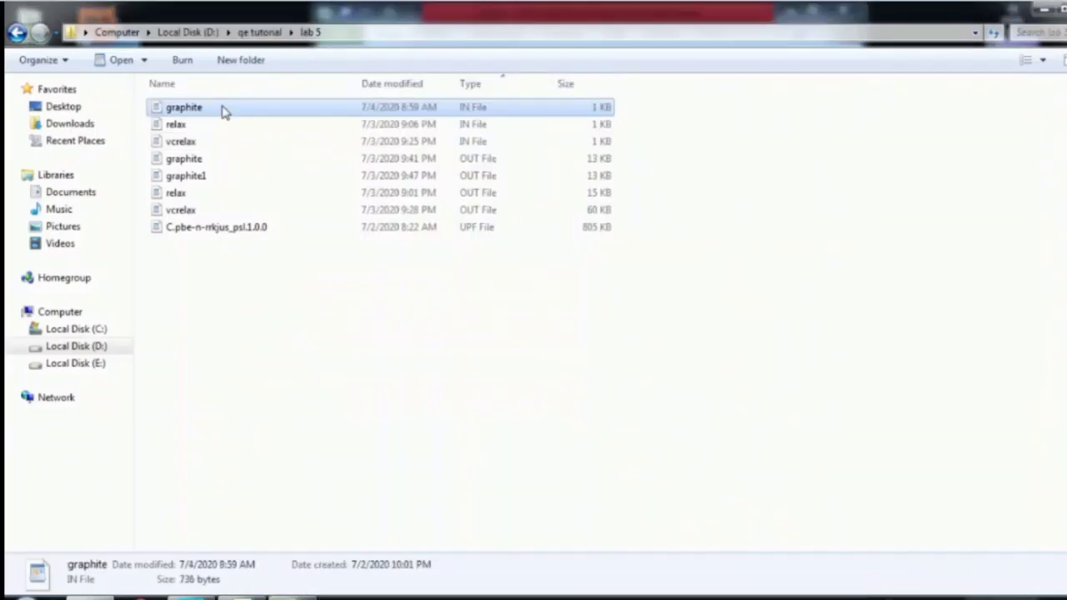
# Step: Open graphite in Notepad and place the Excel sheet on the left beside it
pyautogui.rightClick(222, 109)
pyautogui.moveTo(273, 185)
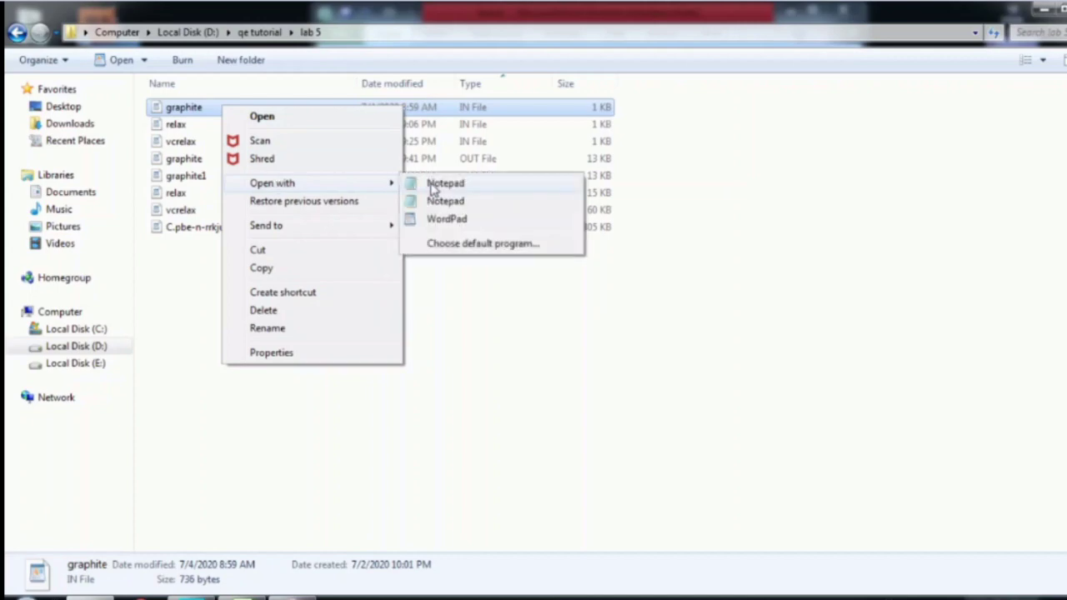
pyautogui.click(437, 183)
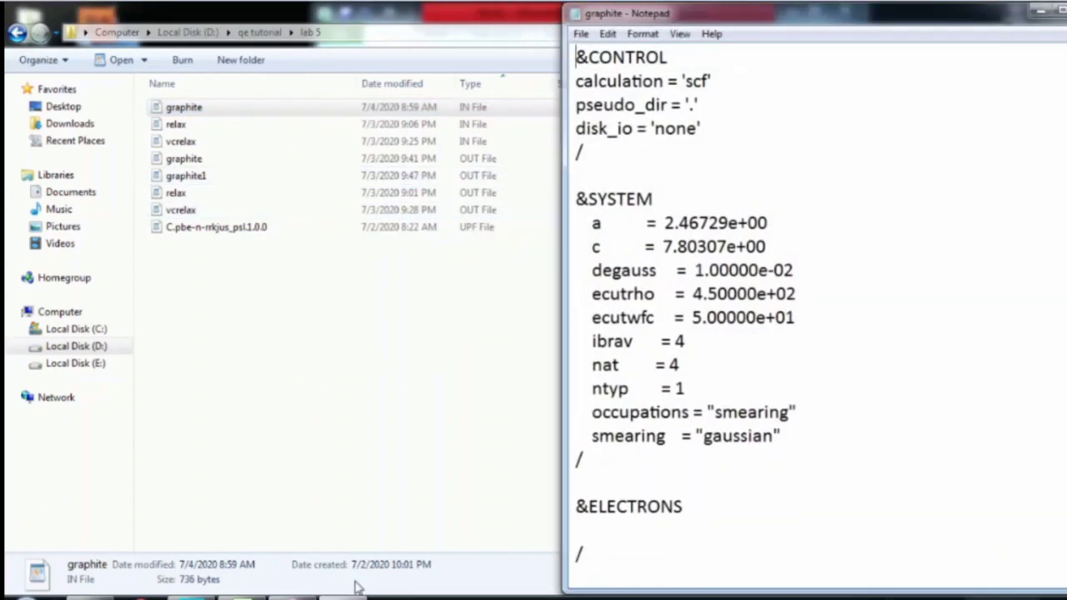
pyautogui.moveTo(242, 593)
pyautogui.click(241, 508)
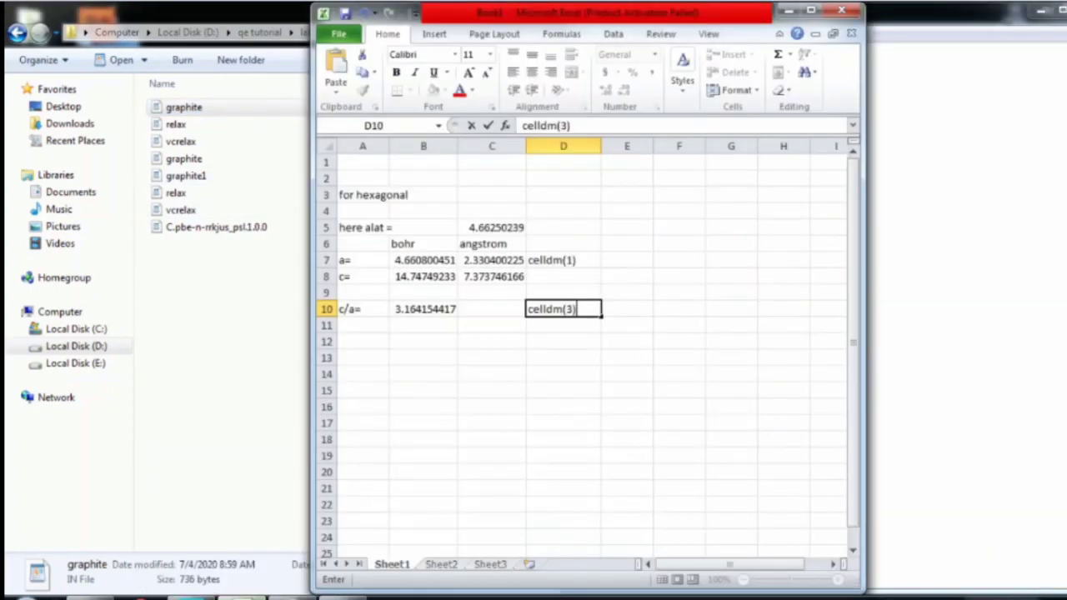
pyautogui.moveTo(618, 24); pyautogui.dragTo(317, 21)
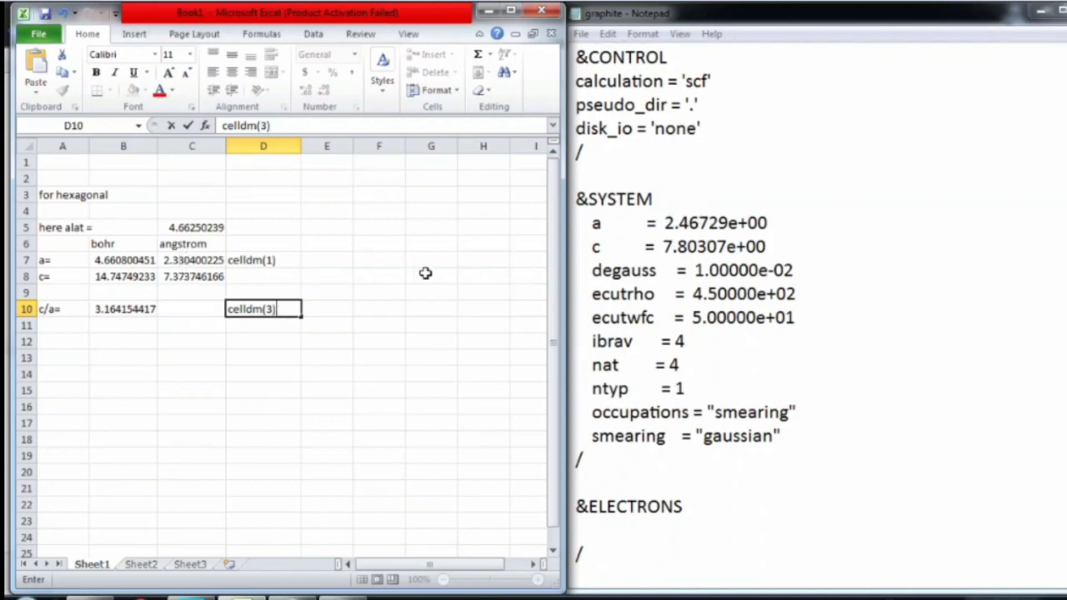
pyautogui.click(293, 260)
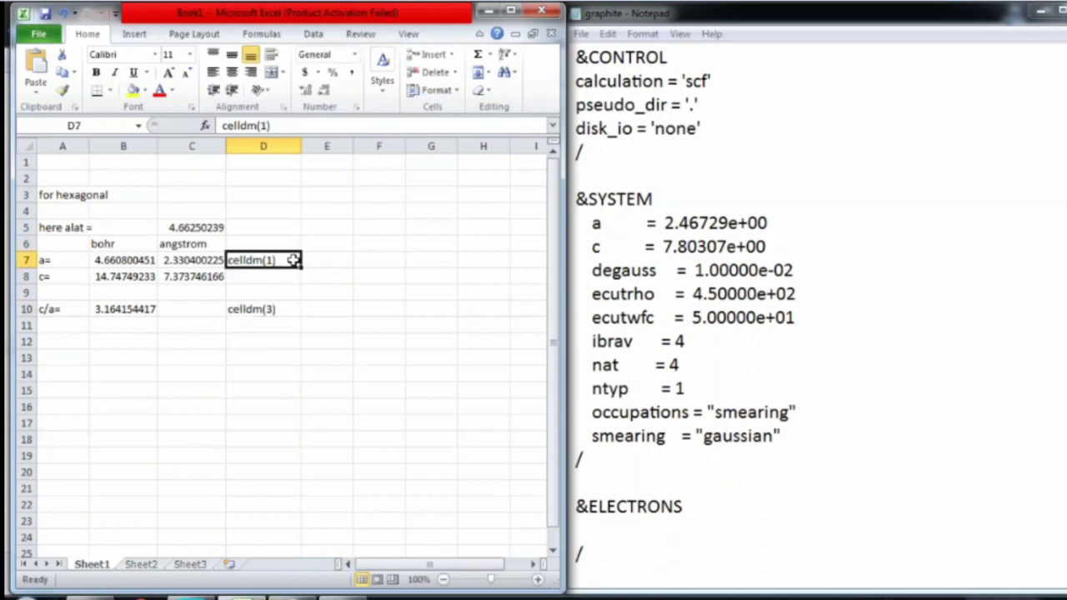
# Step: Rename the a line to celldm(1) and paste 4.660800451 from B7 as its value
pyautogui.click(286, 309)
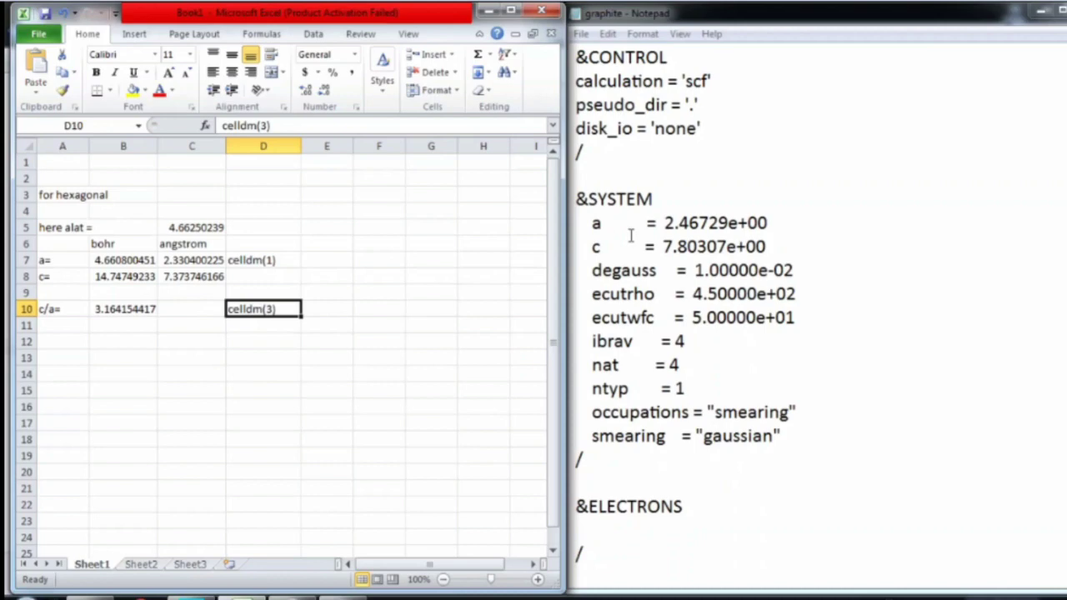
pyautogui.click(602, 223)
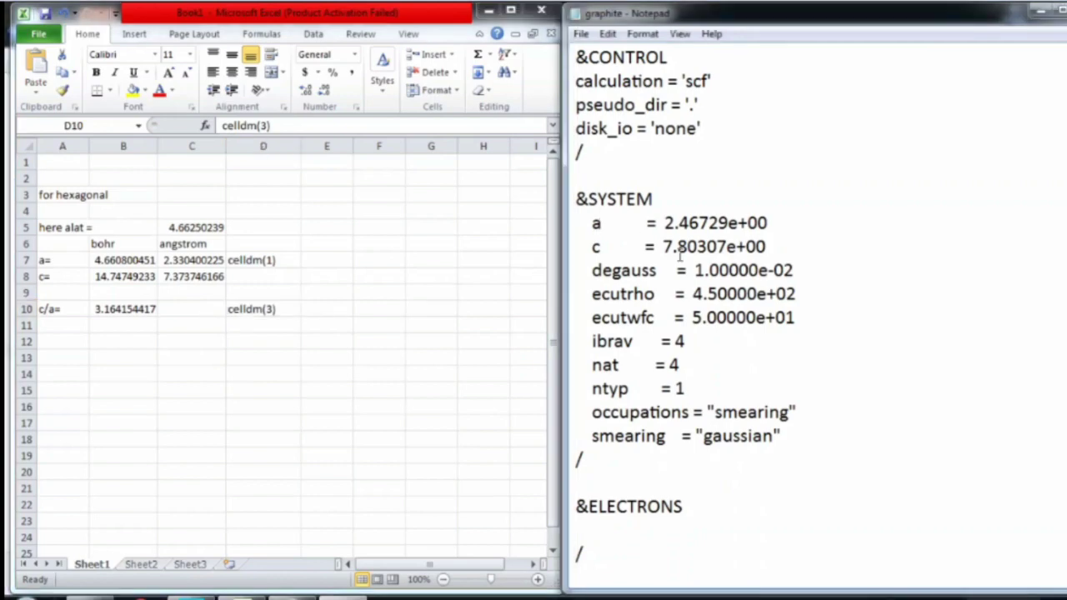
pyautogui.press('BackSpace')
pyautogui.write('cell')
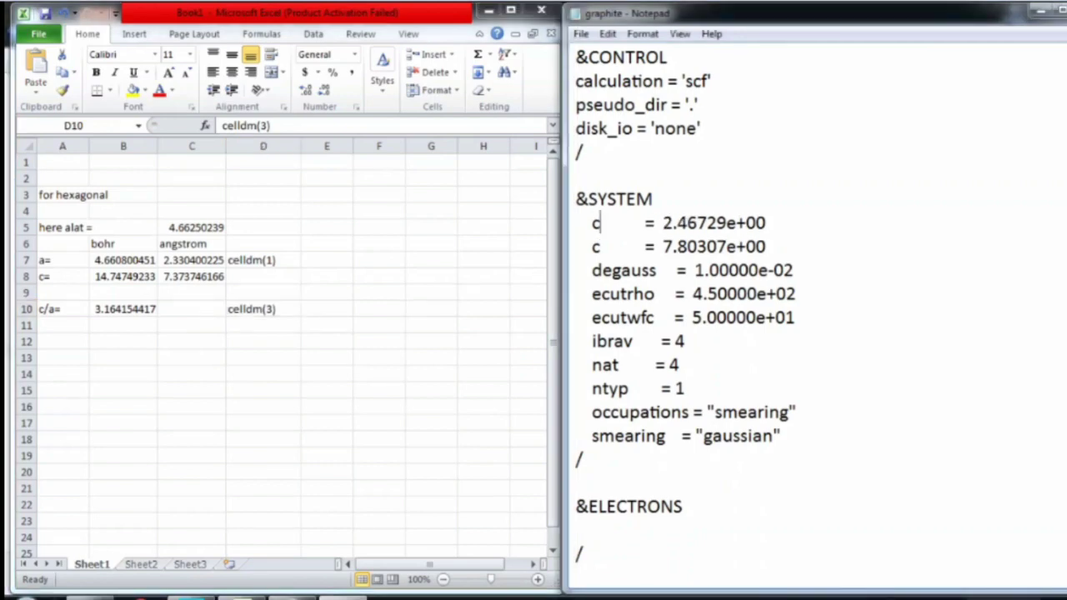
pyautogui.write('dm')
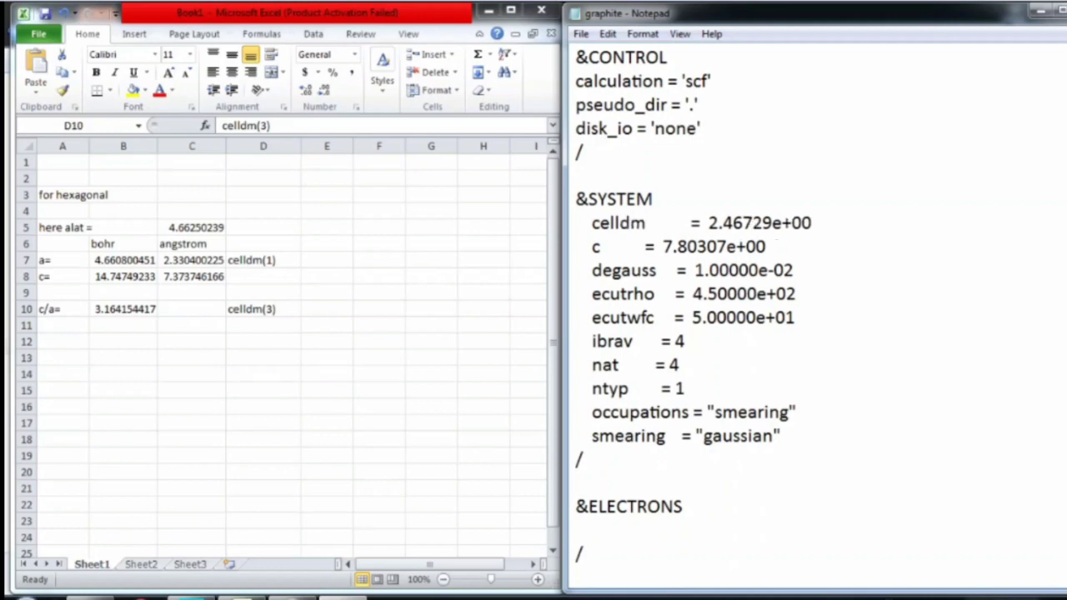
pyautogui.write('(1)')
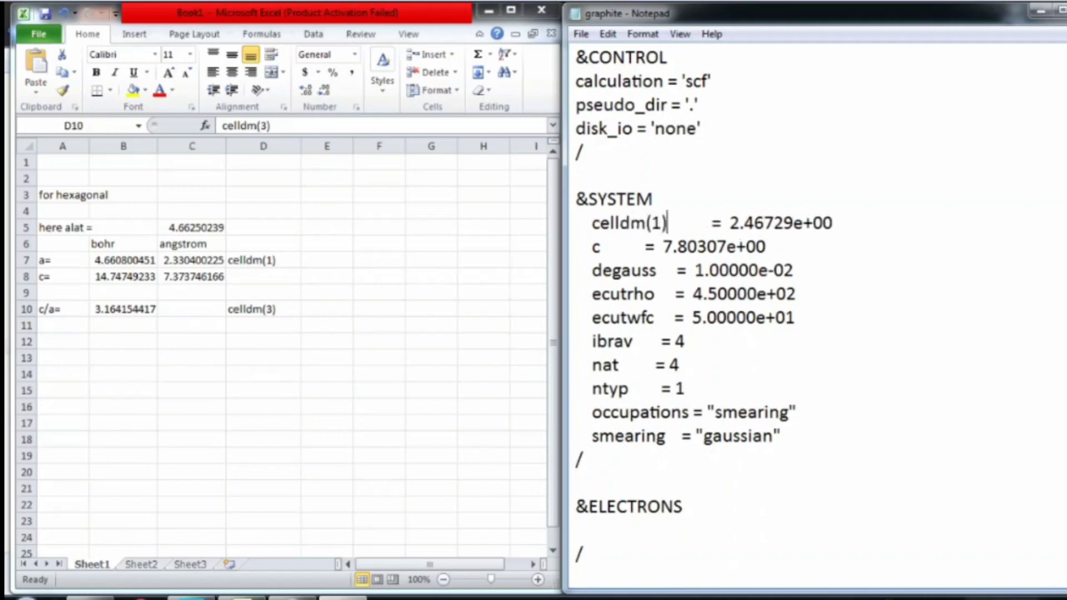
pyautogui.hotkey('ctrl', 'Right')
pyautogui.hotkey('ctrl', 'Right')
pyautogui.hotkey('ctrl', 'Right')
pyautogui.hotkey('ctrl', 'Right')
pyautogui.press('BackSpace')
pyautogui.press('BackSpace')
pyautogui.press('BackSpace')
pyautogui.press('BackSpace')
pyautogui.press('BackSpace')
pyautogui.press('BackSpace')
pyautogui.press('BackSpace')
pyautogui.press('BackSpace')
pyautogui.press('BackSpace')
pyautogui.press('BackSpace')
pyautogui.press('BackSpace')
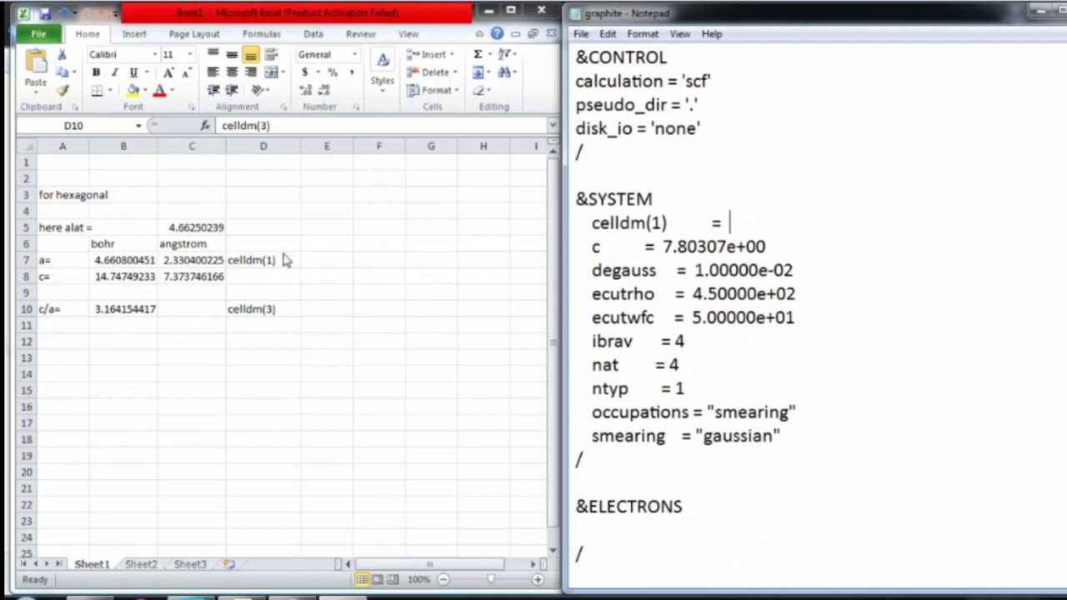
pyautogui.click(145, 261)
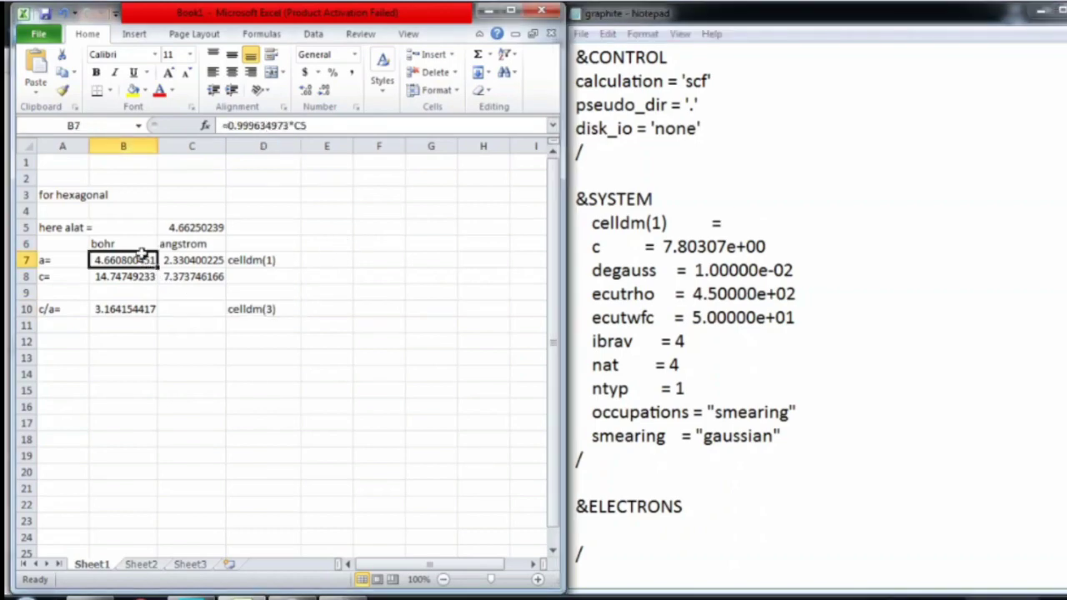
pyautogui.hotkey('ctrl', 'c')
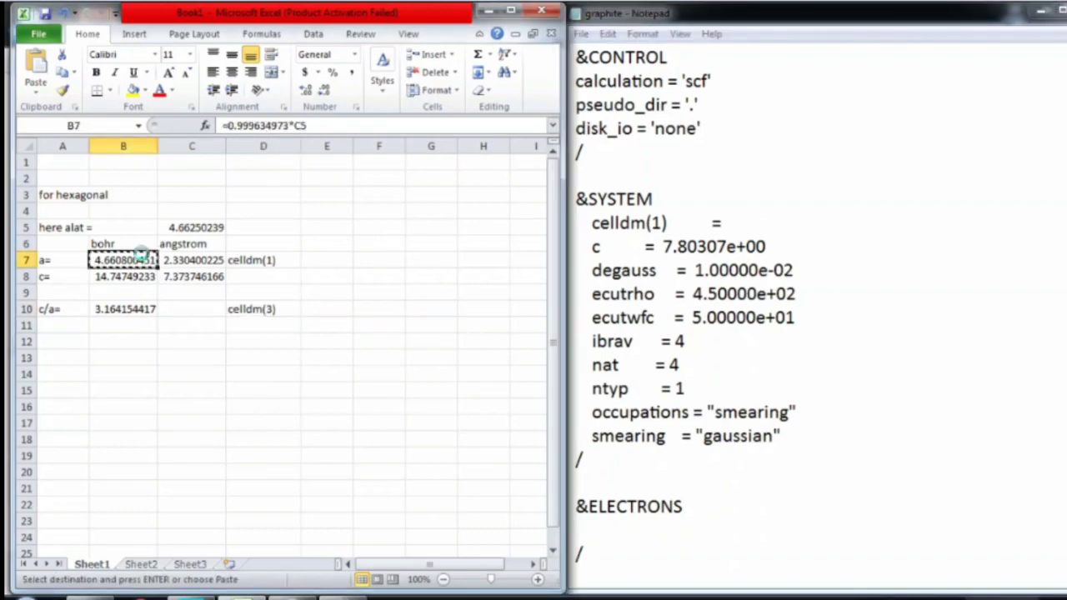
pyautogui.click(770, 218)
pyautogui.hotkey('ctrl', 'v')
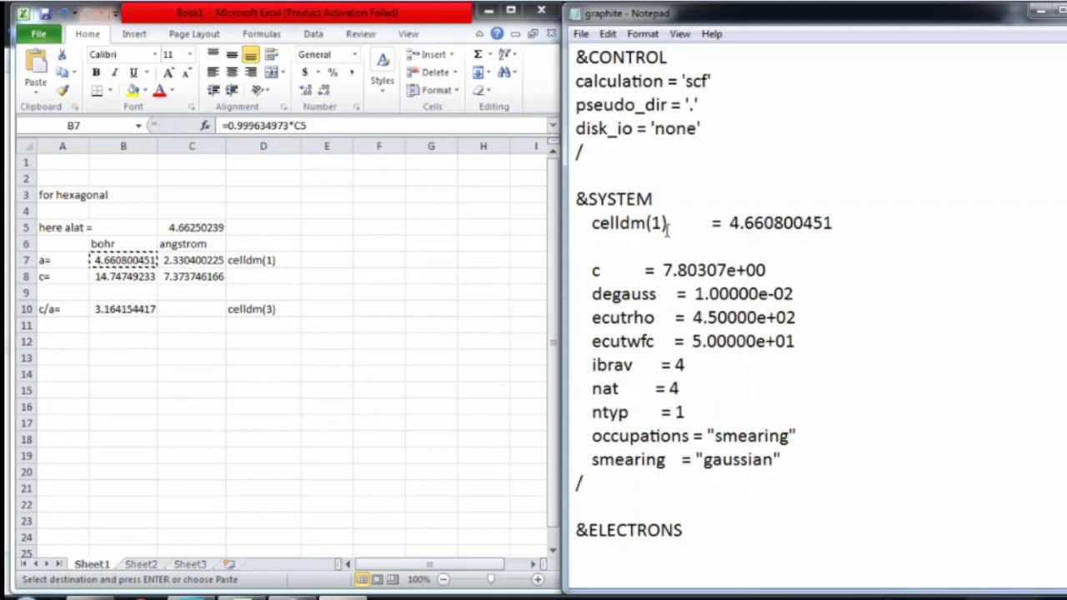
pyautogui.press('Delete')
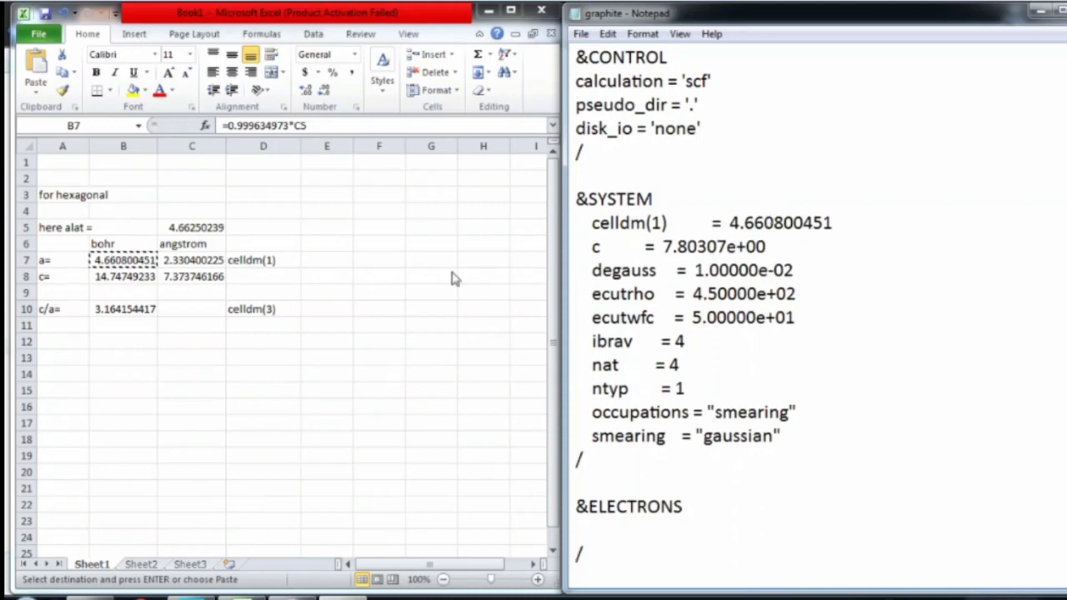
# Step: Rename c to celldm(3) and replace 7.80307e+00 with 3.164154417 from B10
pyautogui.click(598, 248)
pyautogui.write('ell')
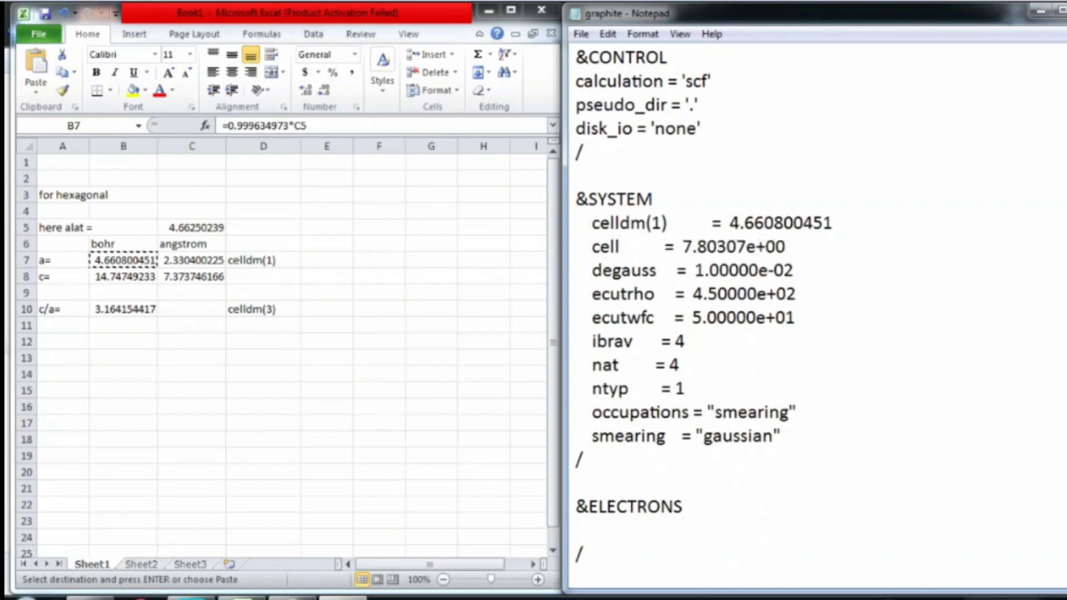
pyautogui.write('dm(3)')
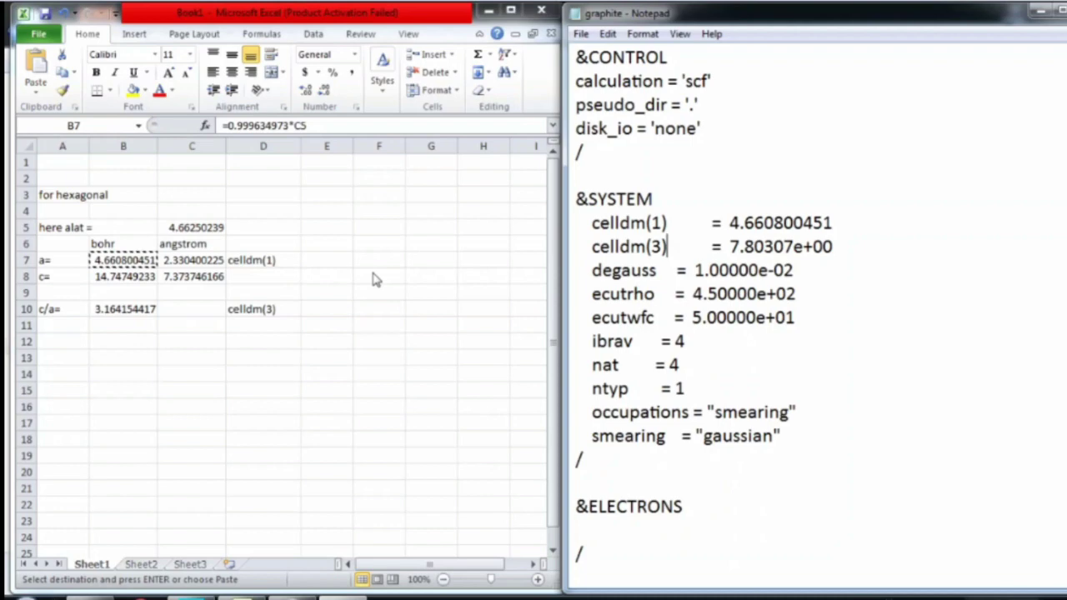
pyautogui.click(143, 309)
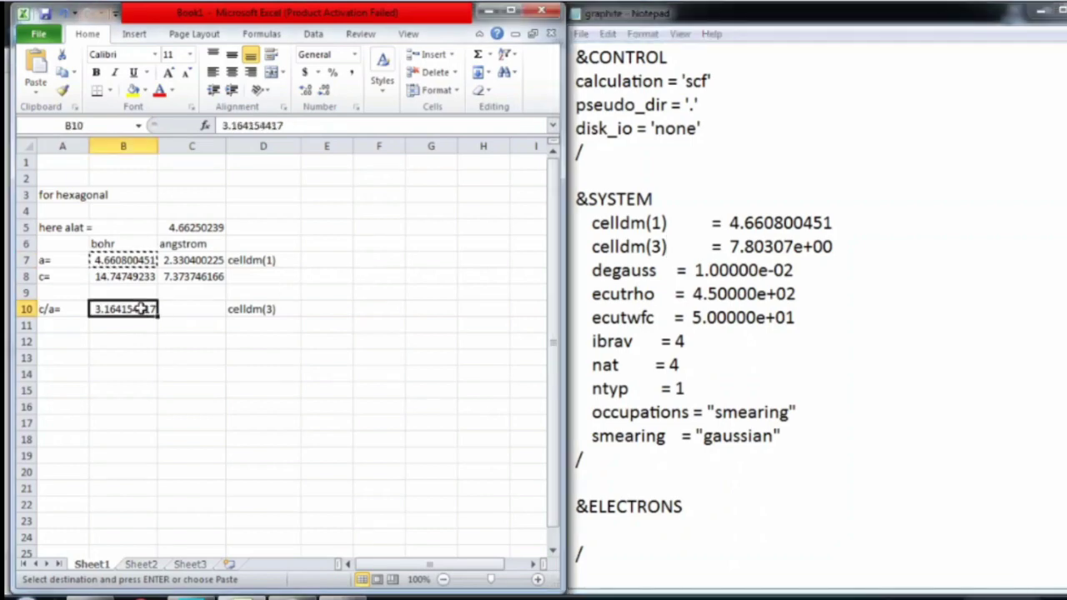
pyautogui.hotkey('ctrl', 'c')
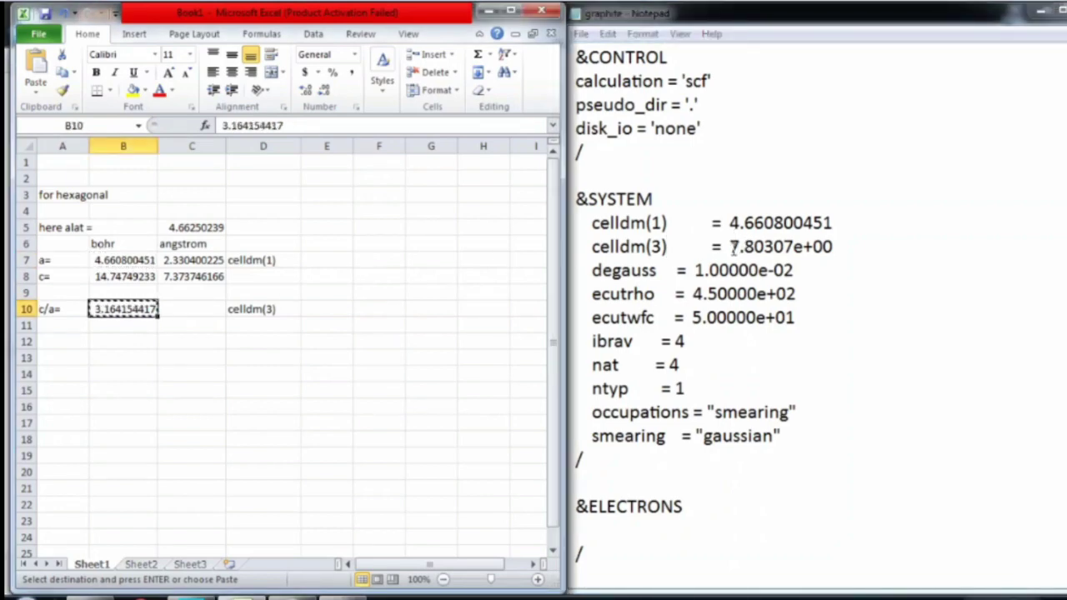
pyautogui.moveTo(731, 247); pyautogui.dragTo(828, 259)
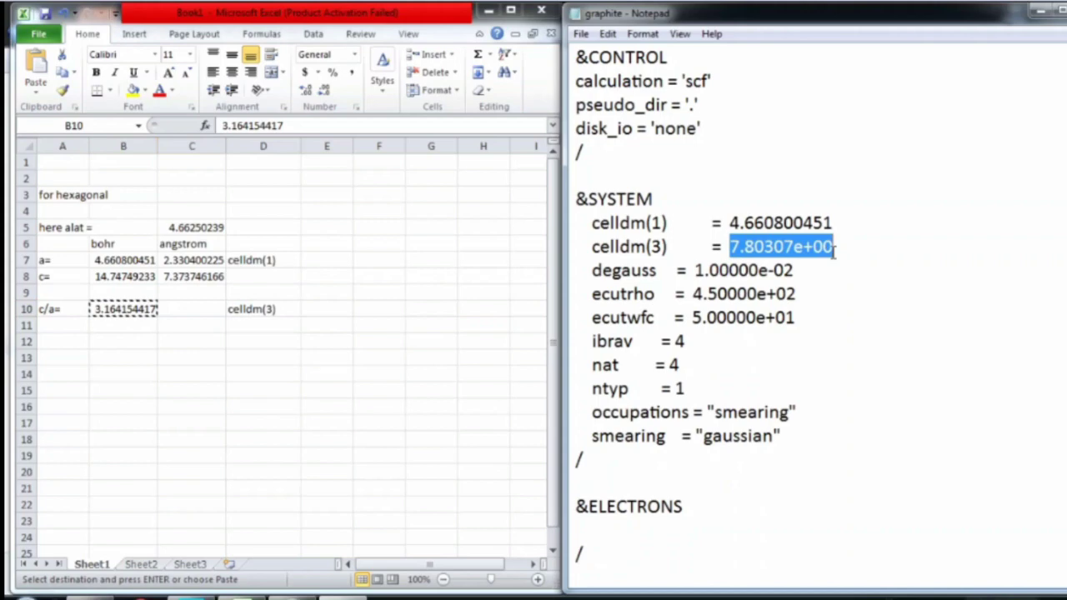
pyautogui.hotkey('ctrl', 'v')
pyautogui.press('BackSpace')
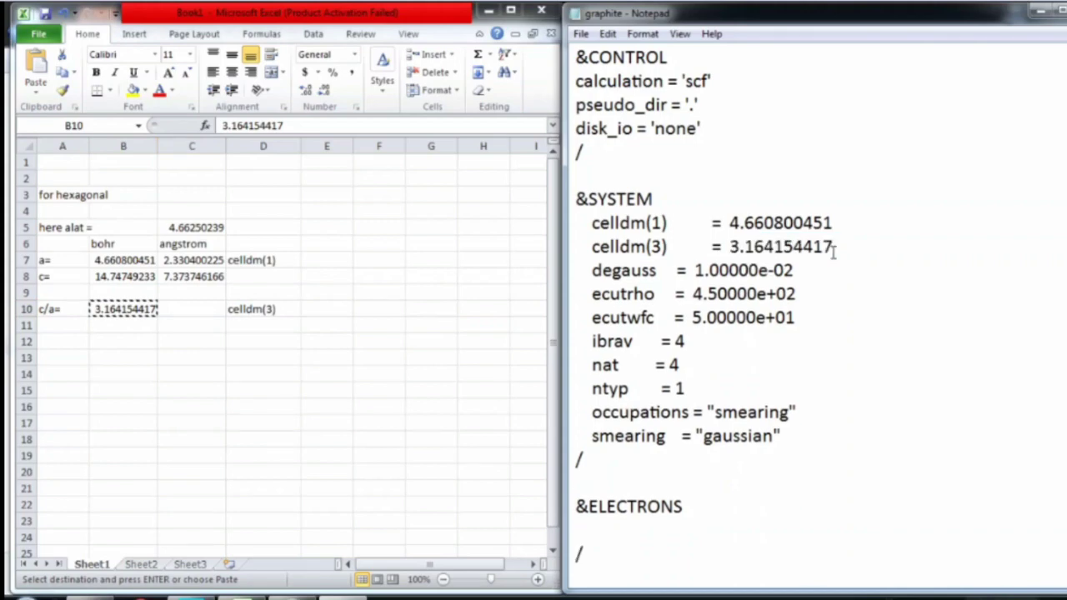
# Step: Save and close both the lattice constants spreadsheet and graphite.in
pyautogui.click(542, 12)
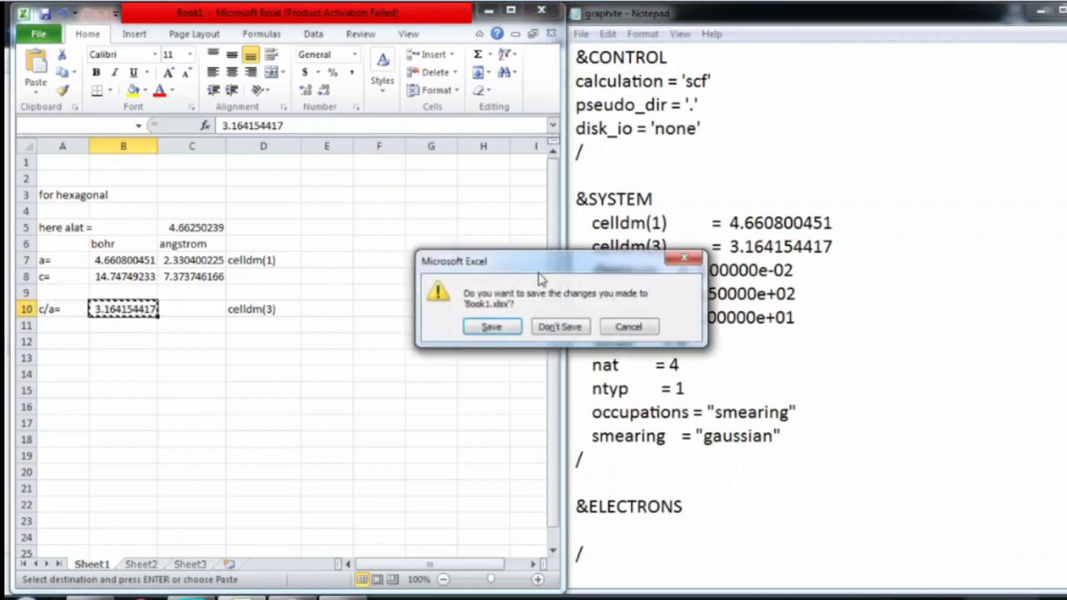
pyautogui.click(490, 326)
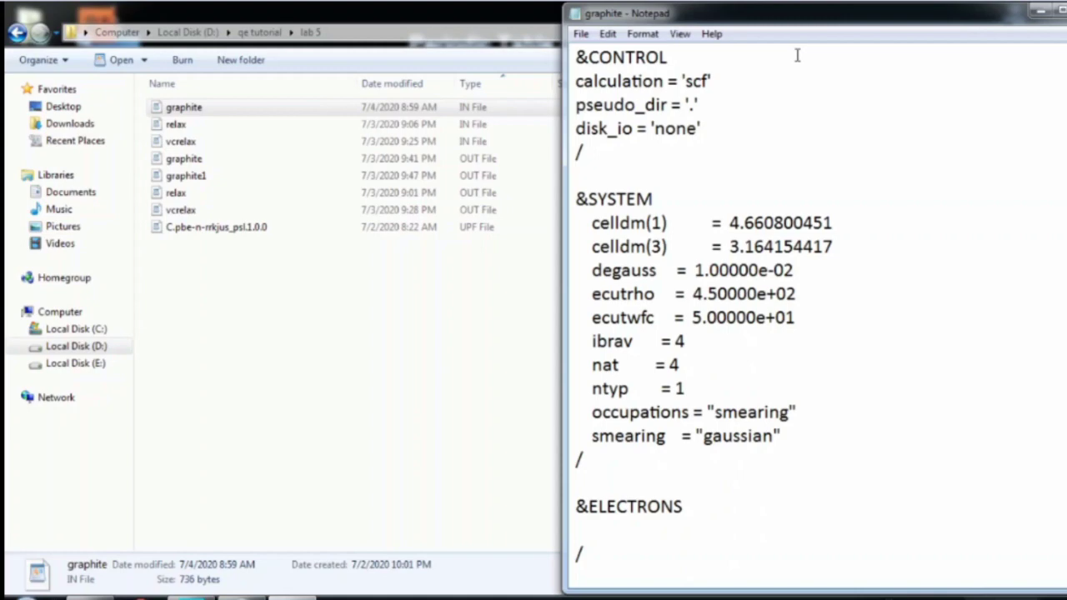
pyautogui.click(1040, 11)
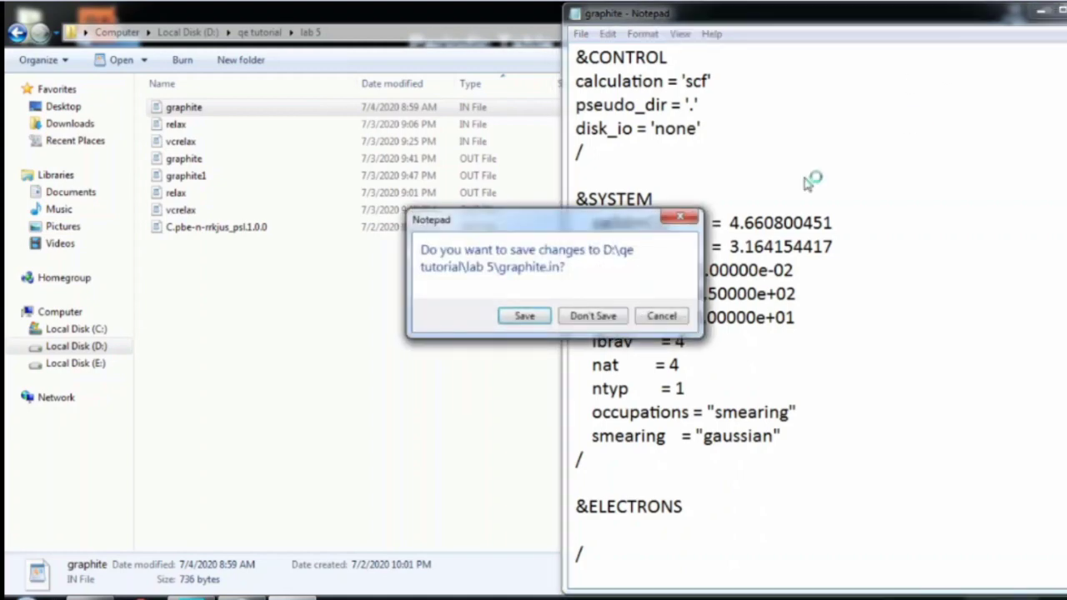
pyautogui.click(523, 317)
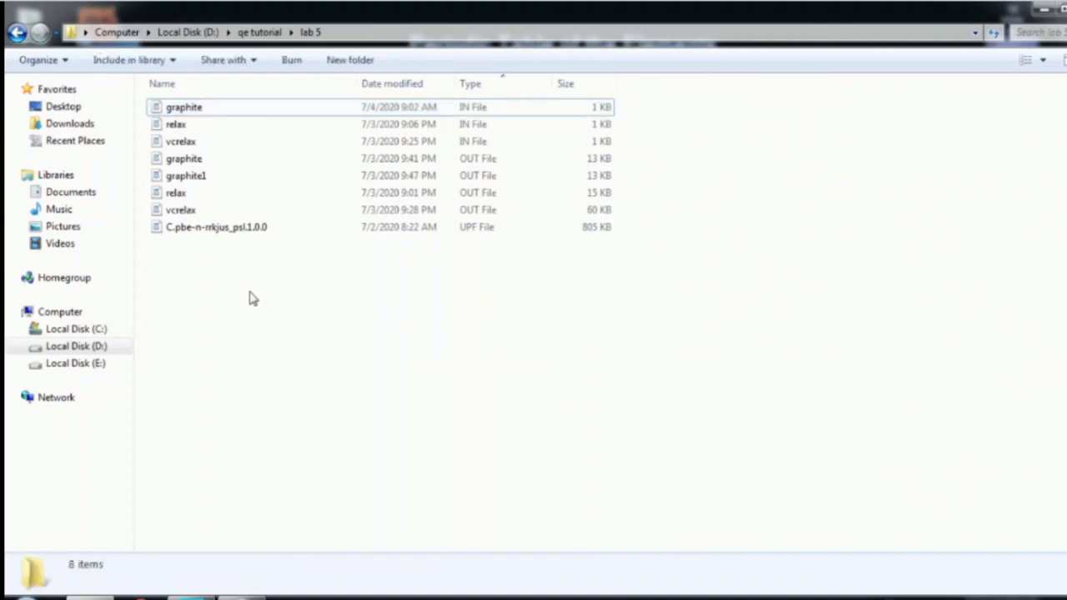
pyautogui.rightClick(240, 344)
# Step: In a lab 5 command window, run pw < graphite.in > graphite.out
pyautogui.click(312, 489)
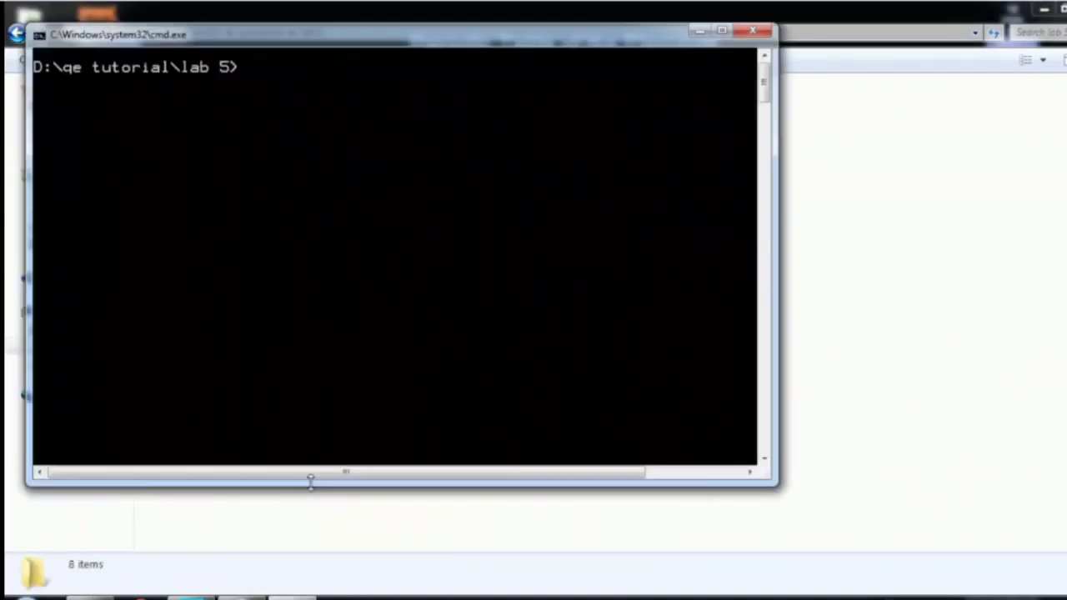
pyautogui.moveTo(476, 35); pyautogui.dragTo(587, 182)
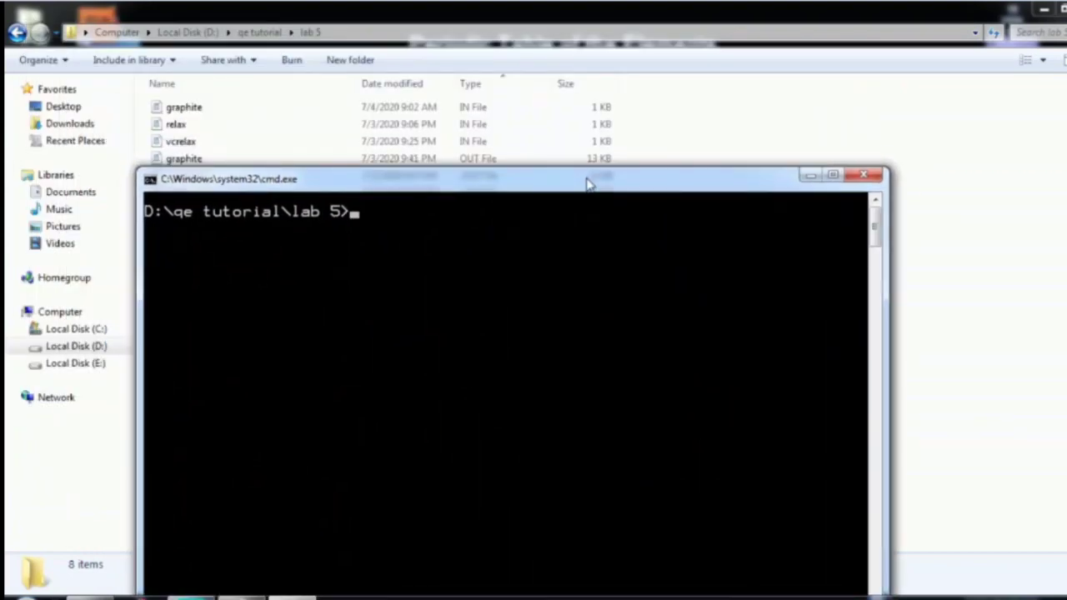
pyautogui.write('pw < gr')
pyautogui.press('Tab')
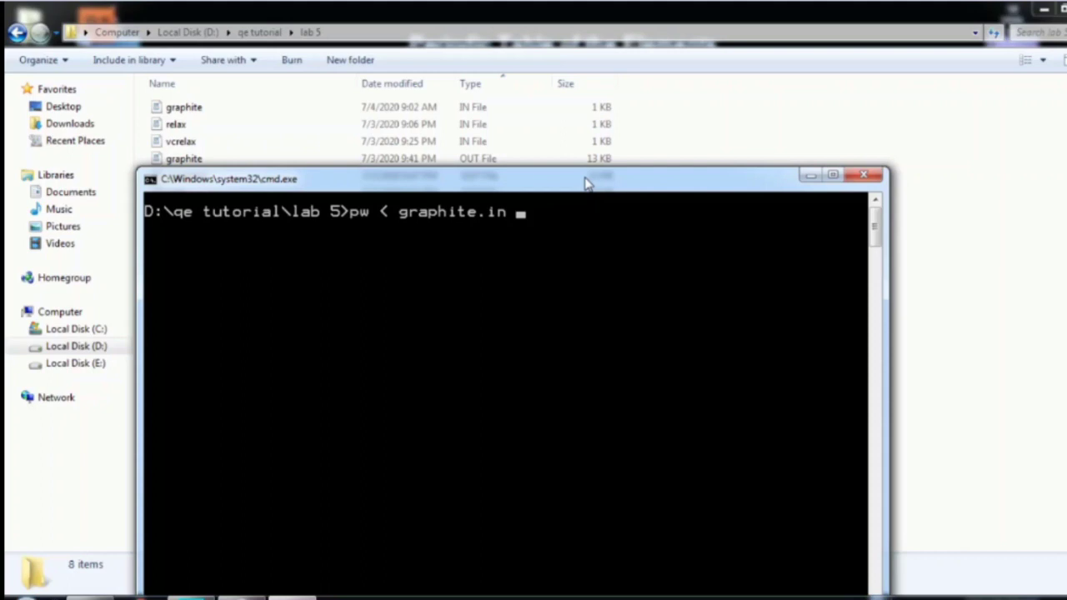
pyautogui.write('>')
pyautogui.press('Tab')
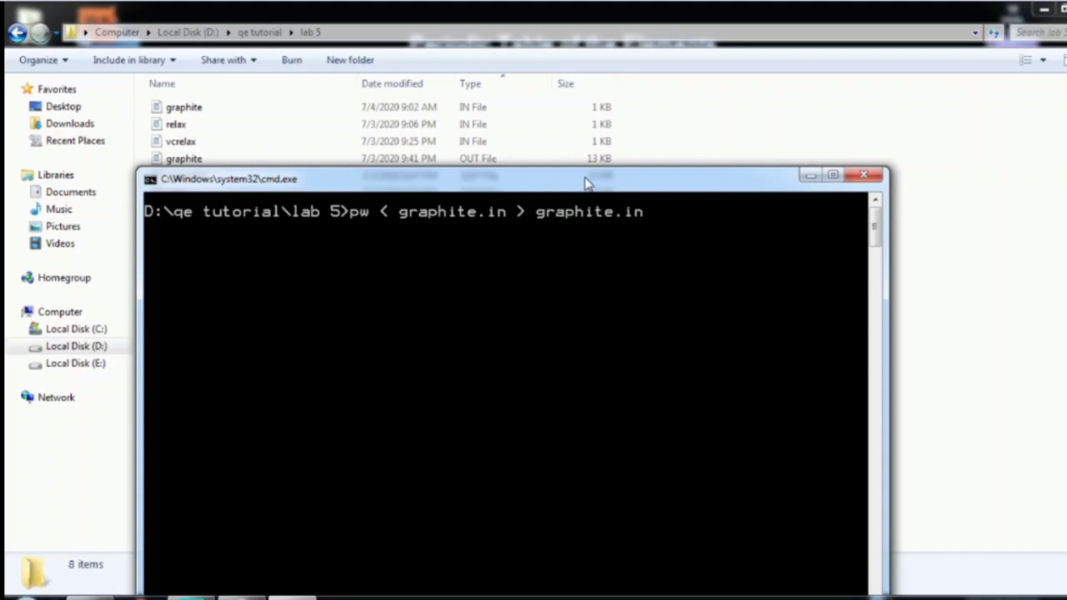
pyautogui.press('BackSpace')
pyautogui.press('BackSpace')
pyautogui.write('out')
pyautogui.press('Return')
pyautogui.click(810, 176)
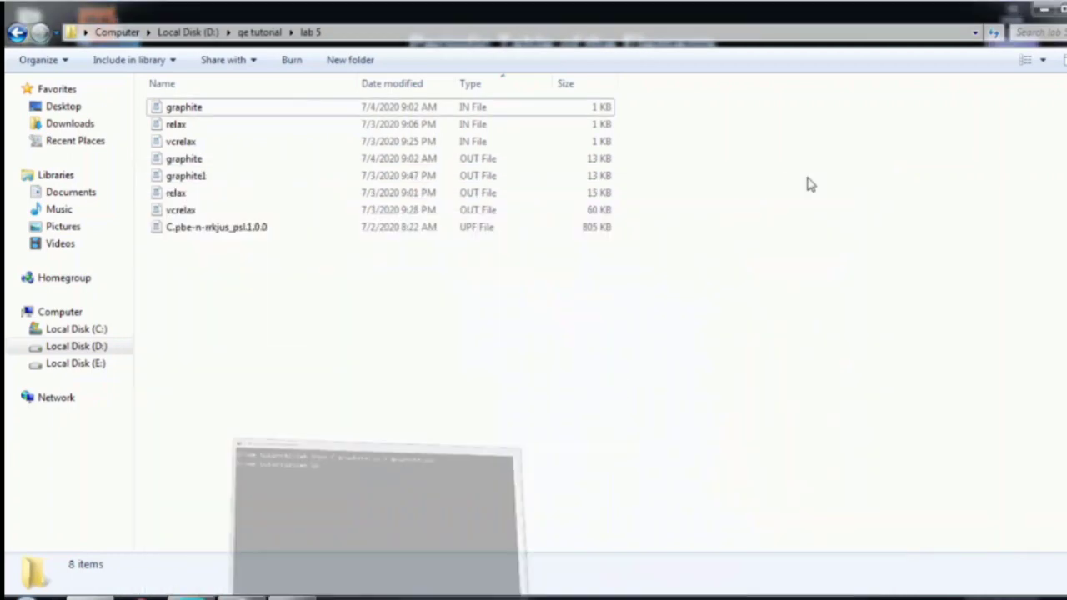
# Step: Open graphite.out in WordPad and scroll to the Fermi energy 5.4332 eV and total energy -49.70780324 Ry
pyautogui.doubleClick(221, 165)
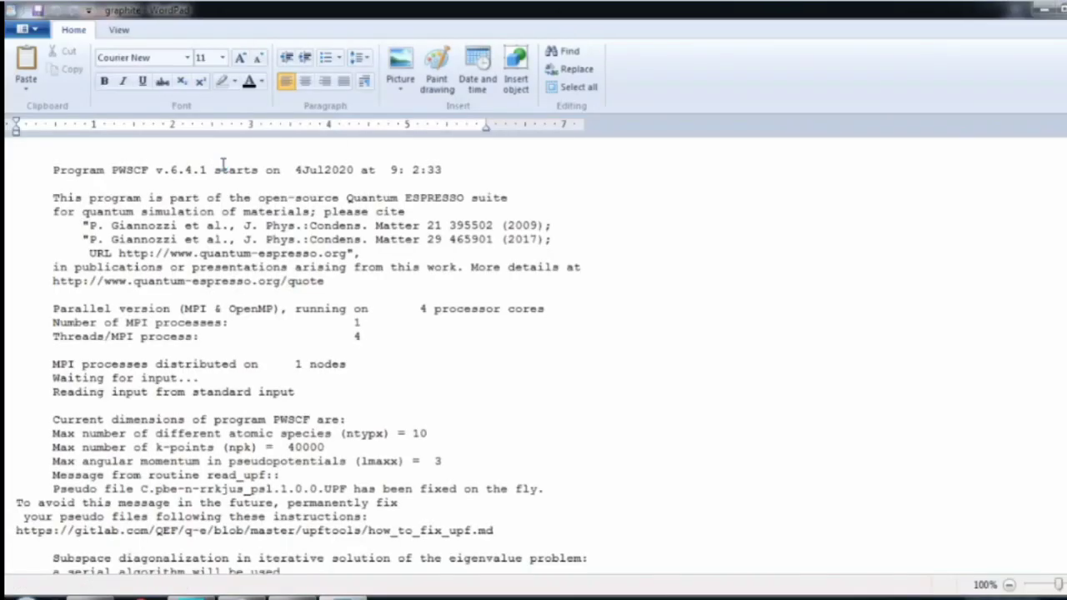
pyautogui.scroll(-12, 301, 358)
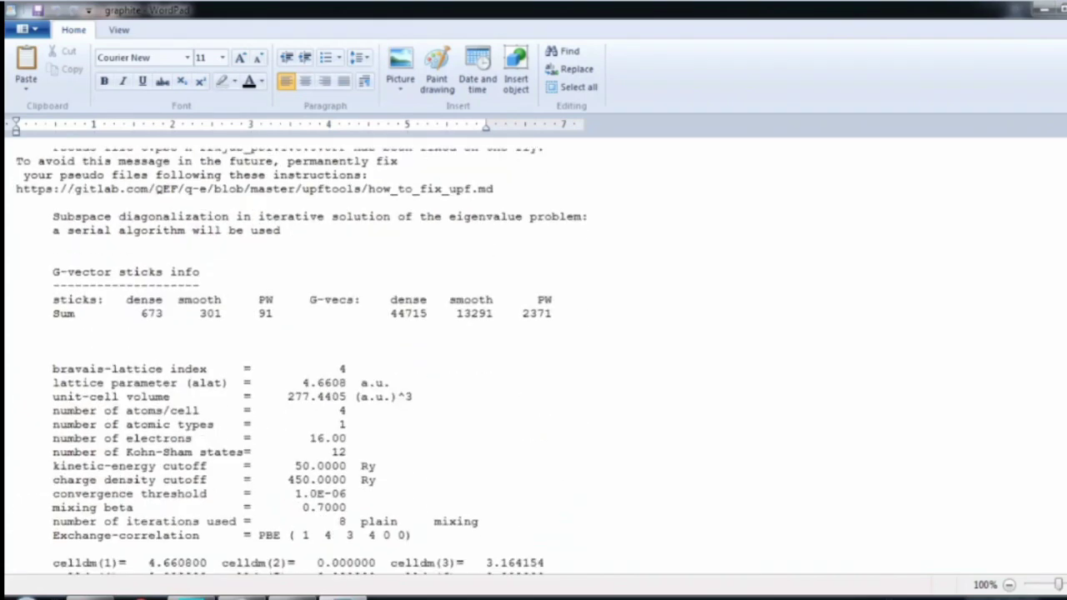
pyautogui.scroll(-1, 301, 358)
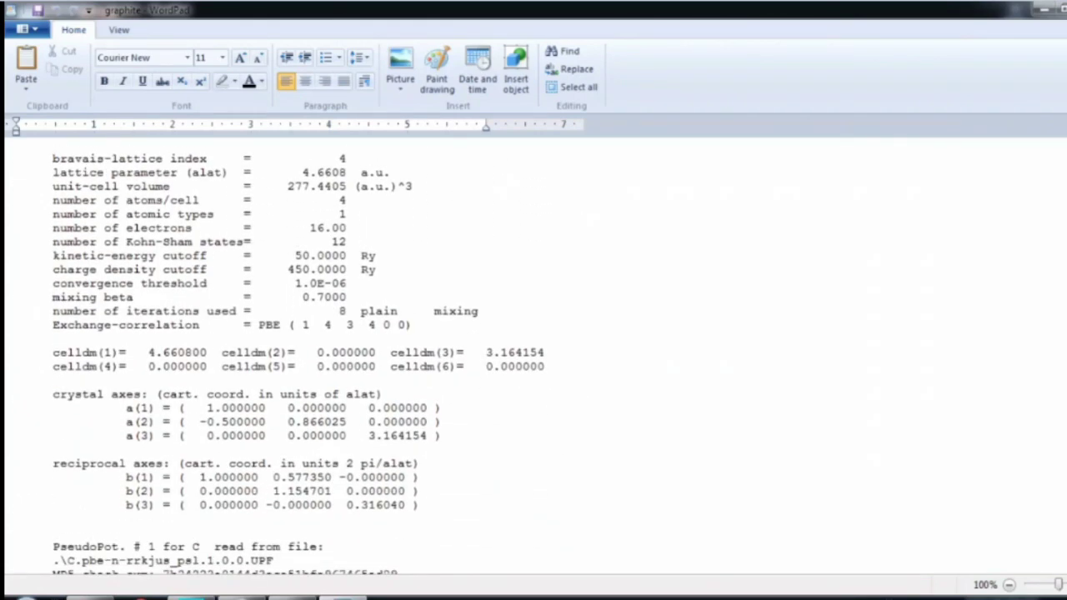
pyautogui.scroll(3, 355, 276)
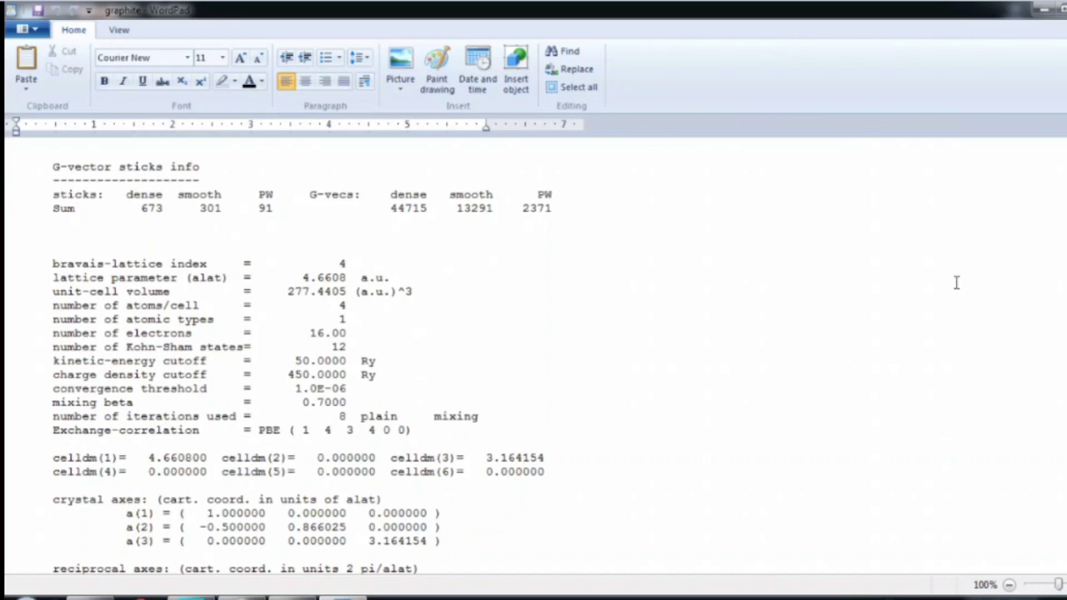
pyautogui.scroll(-4, 534, 350)
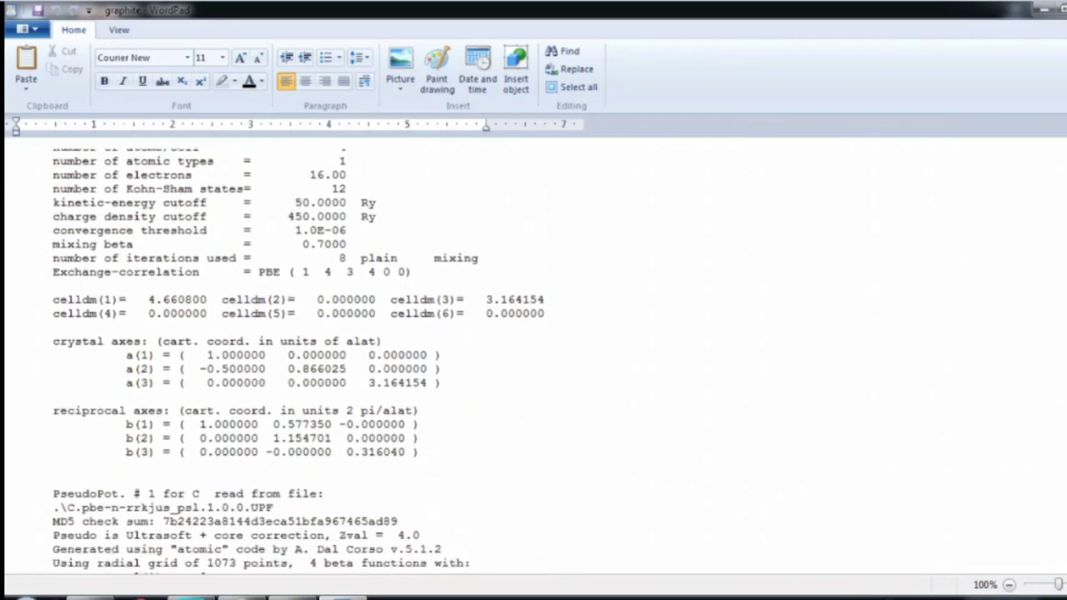
pyautogui.scroll(-20, 300, 358)
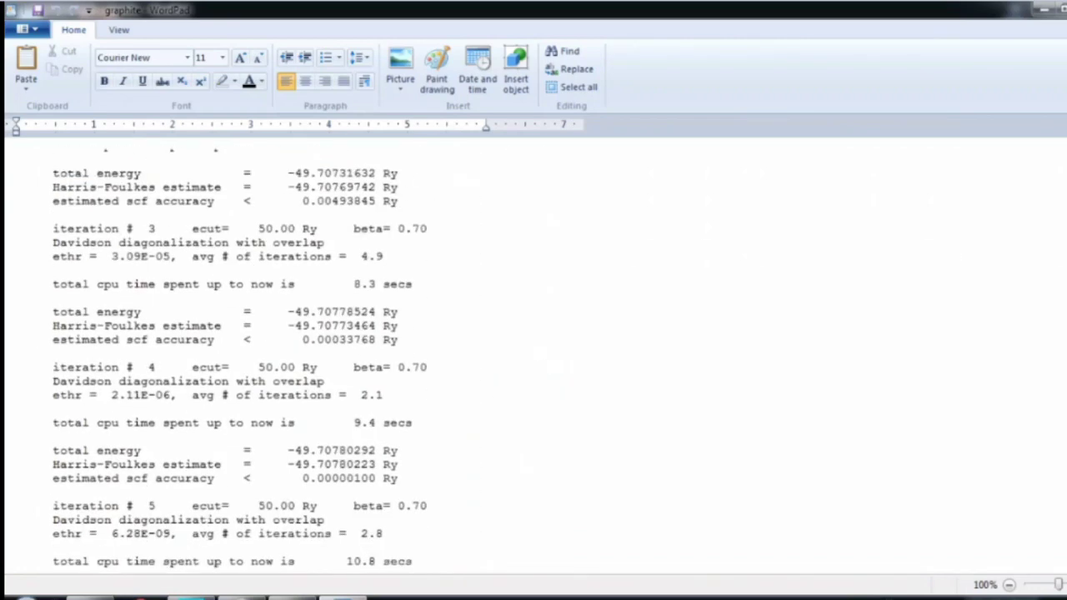
pyautogui.scroll(-20, 300, 359)
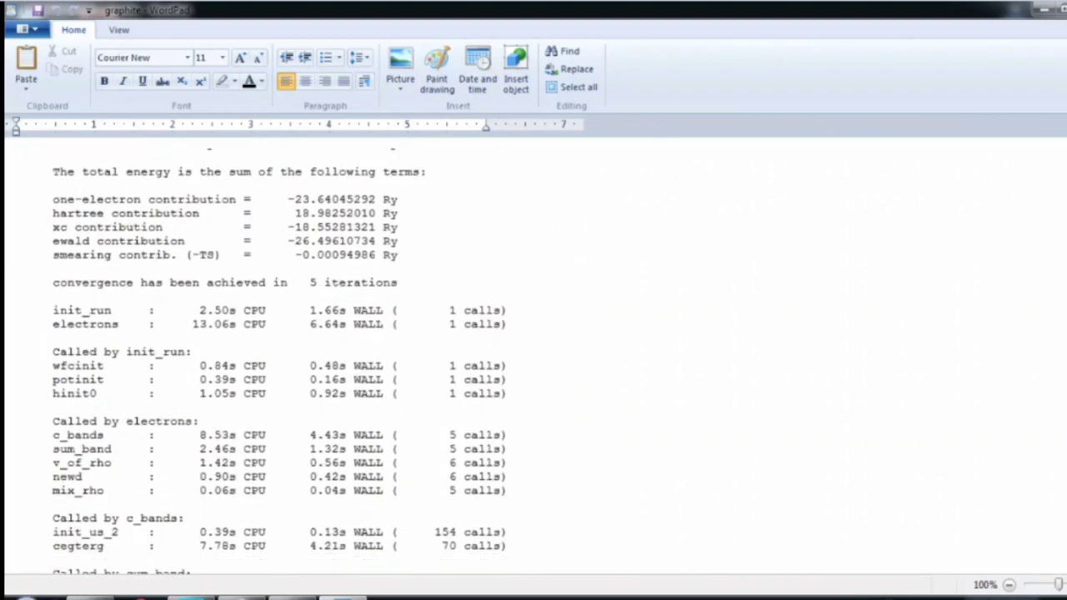
pyautogui.scroll(1, 300, 358)
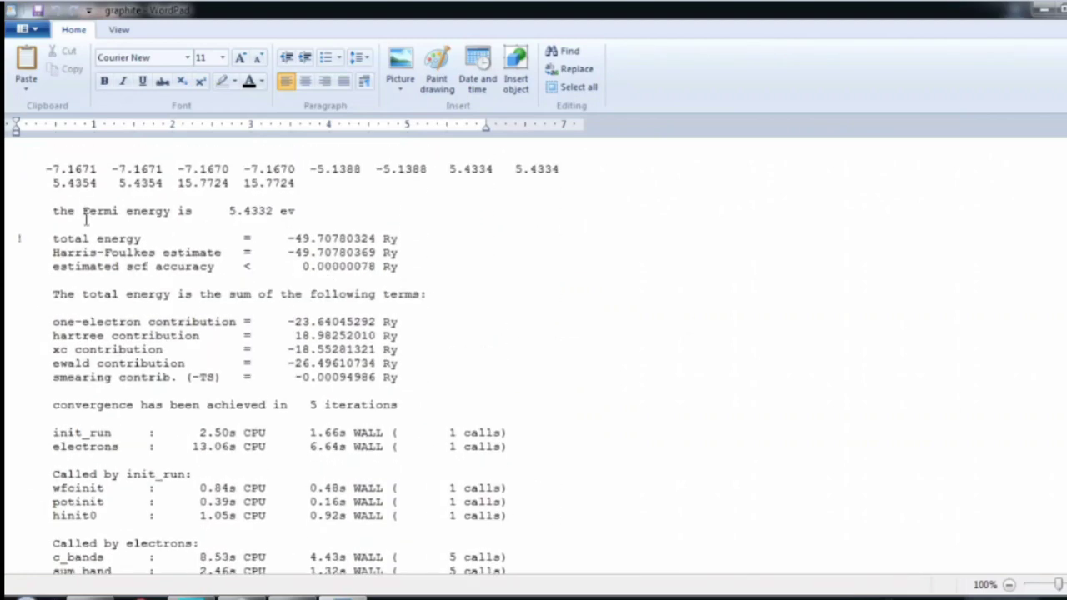